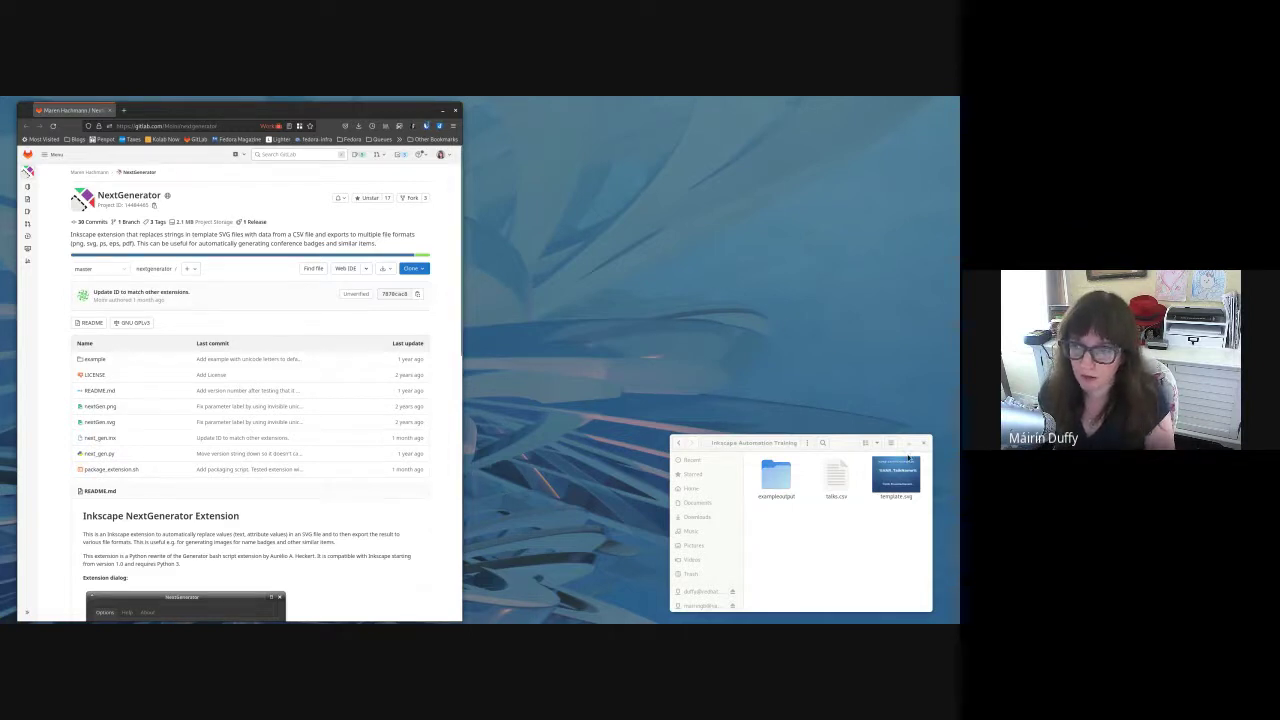
Step: Open template.svg in Inkscape through Open With Other Application, then show the window overview
right_click(896, 474)
click(862, 487)
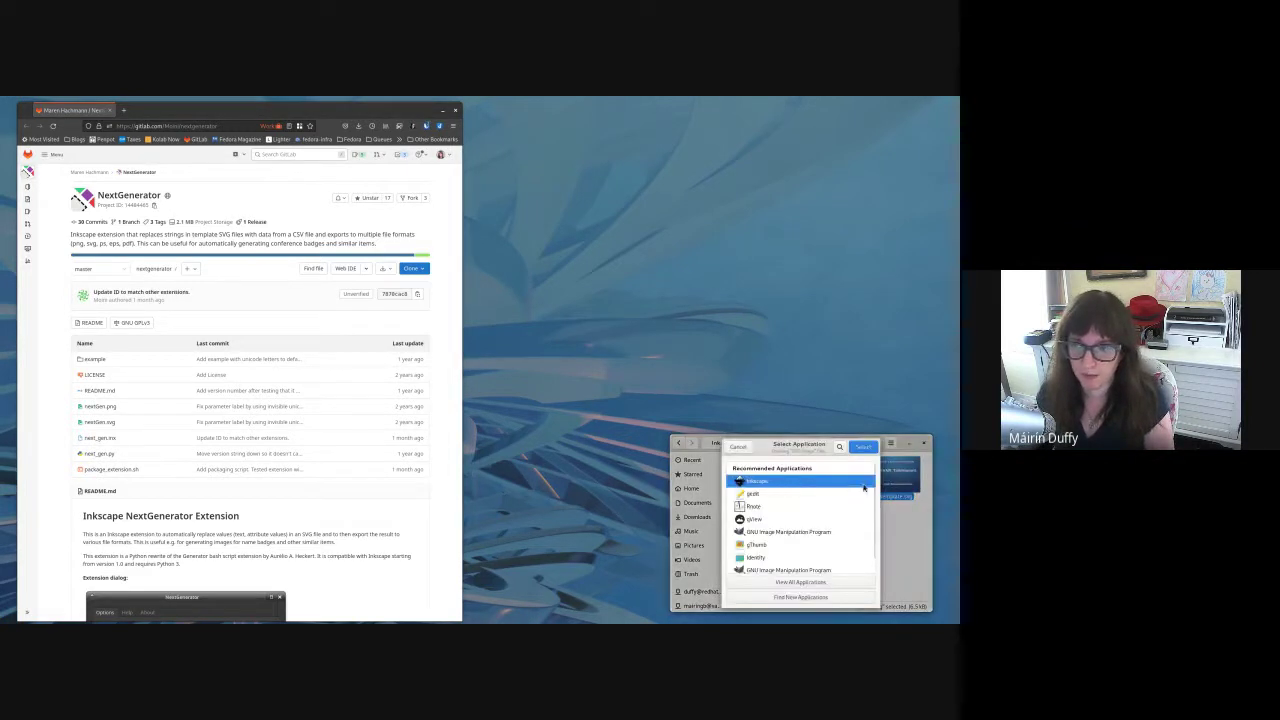
click(862, 446)
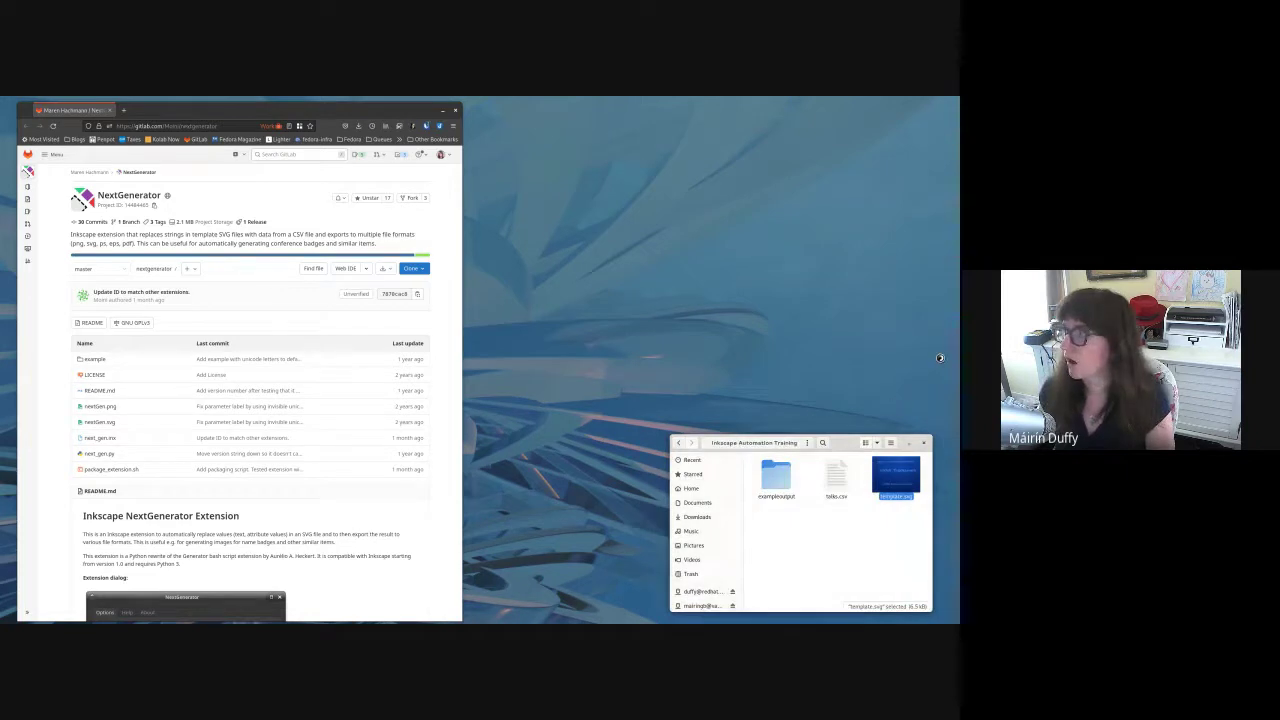
key(super)
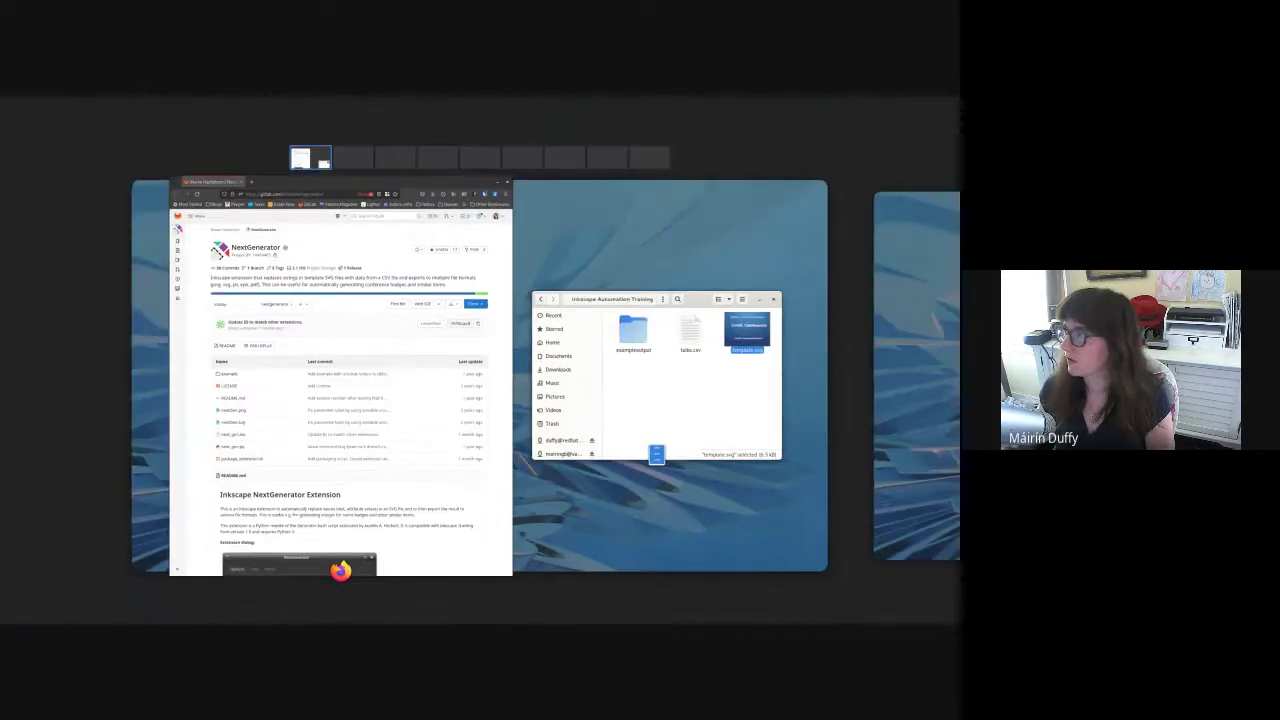
Step: Select the ConferenceName text group on the slide and show the Layers and Objects list
click(725, 392)
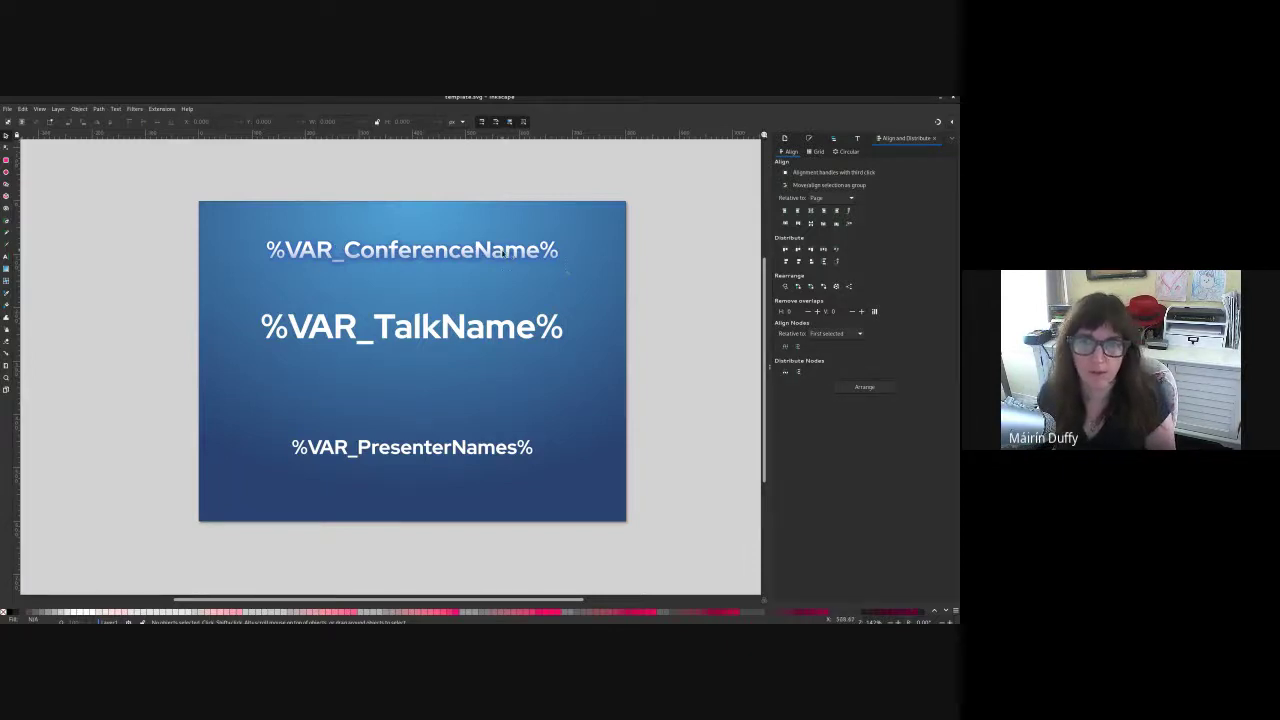
click(506, 254)
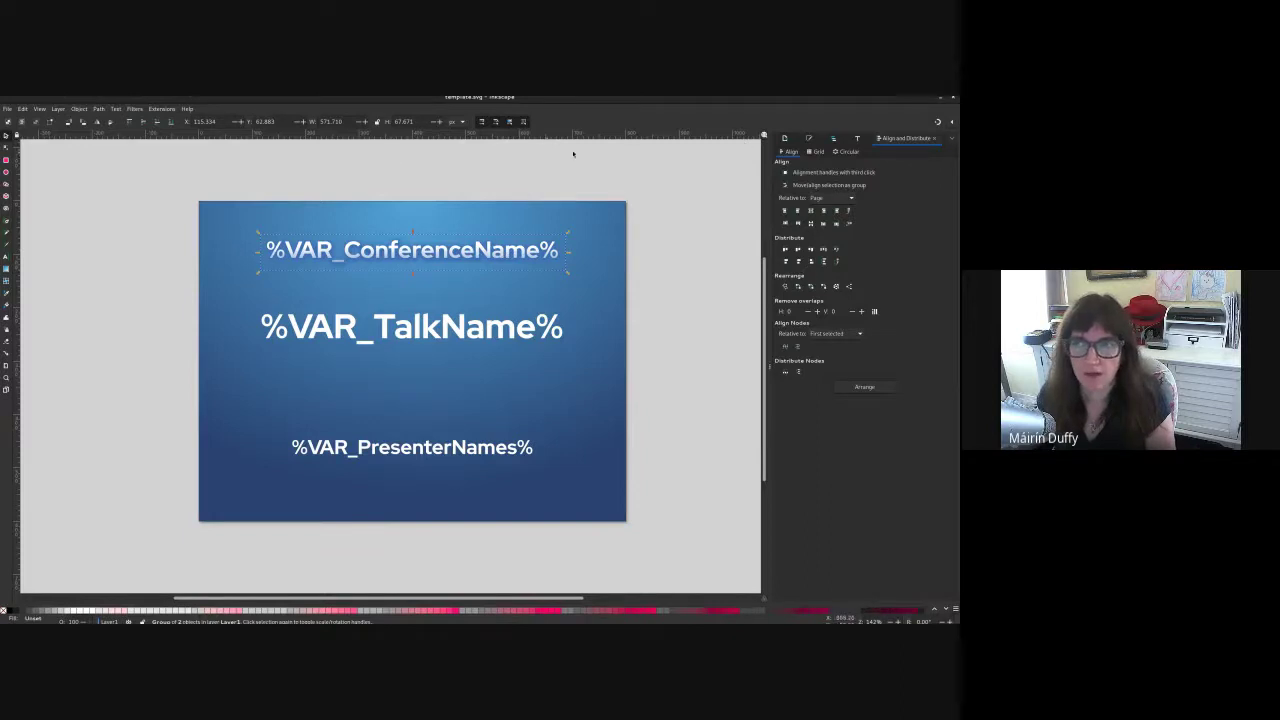
click(834, 139)
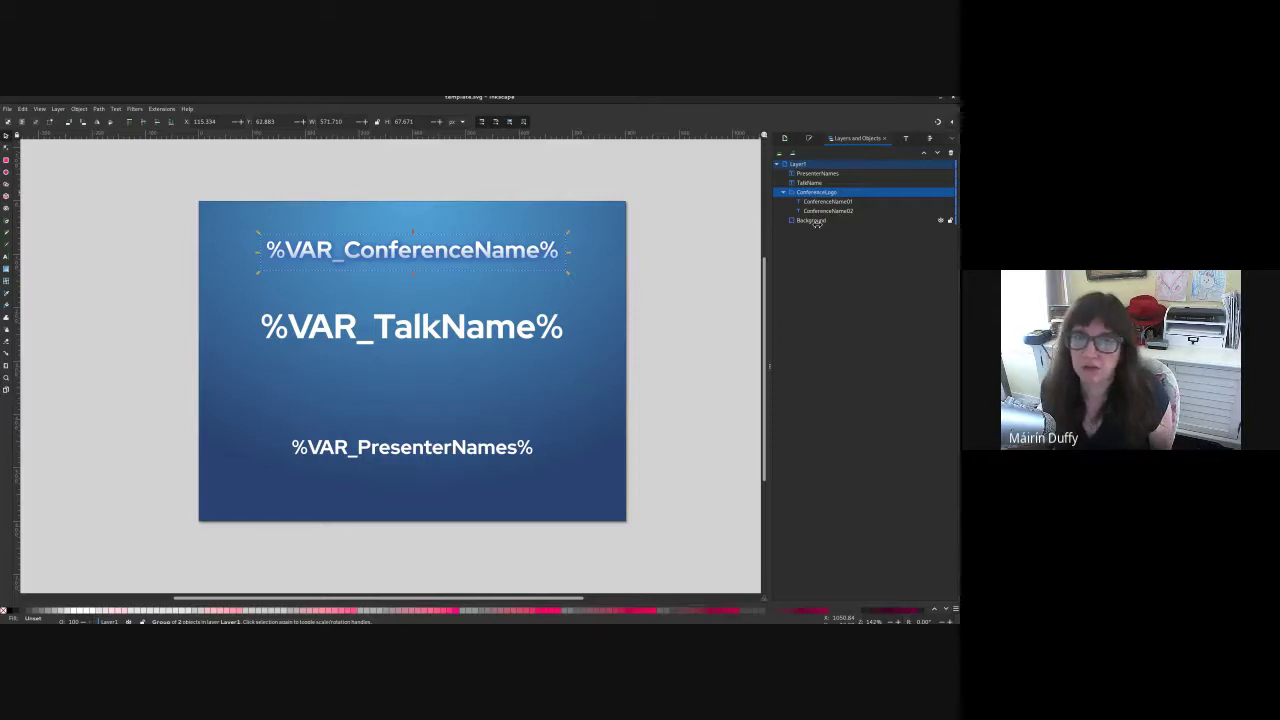
key(super)
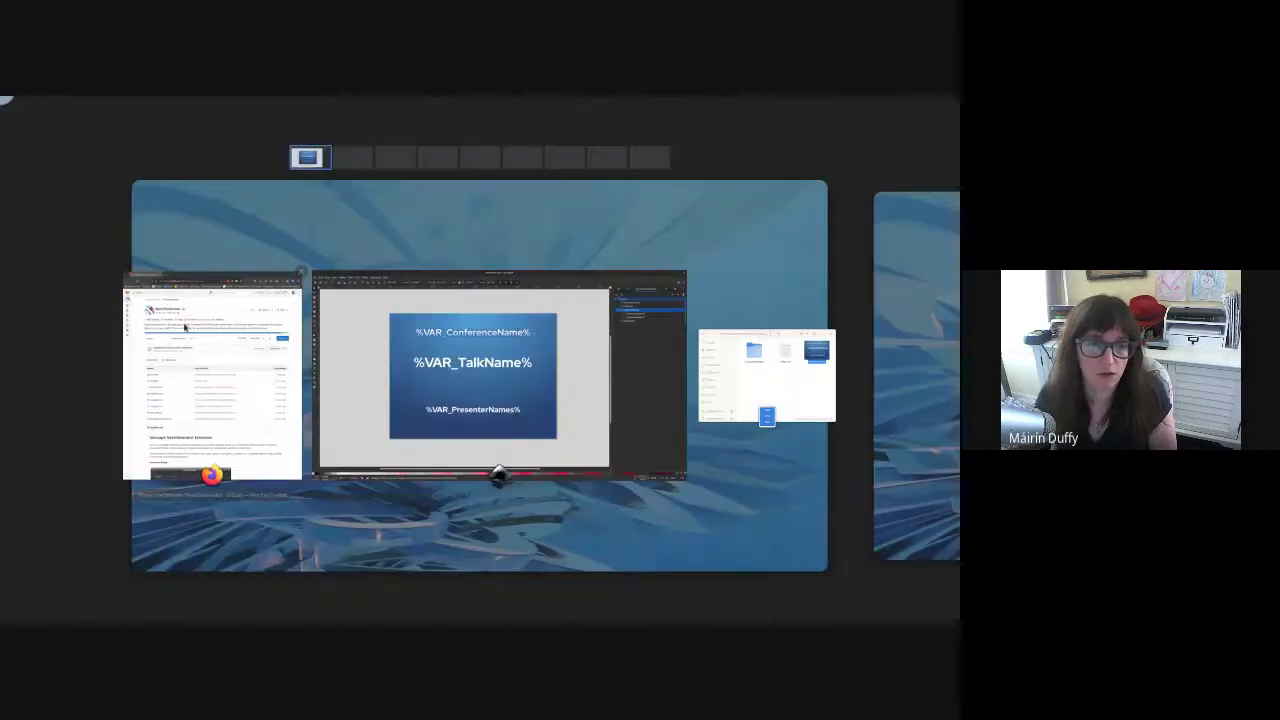
click(206, 420)
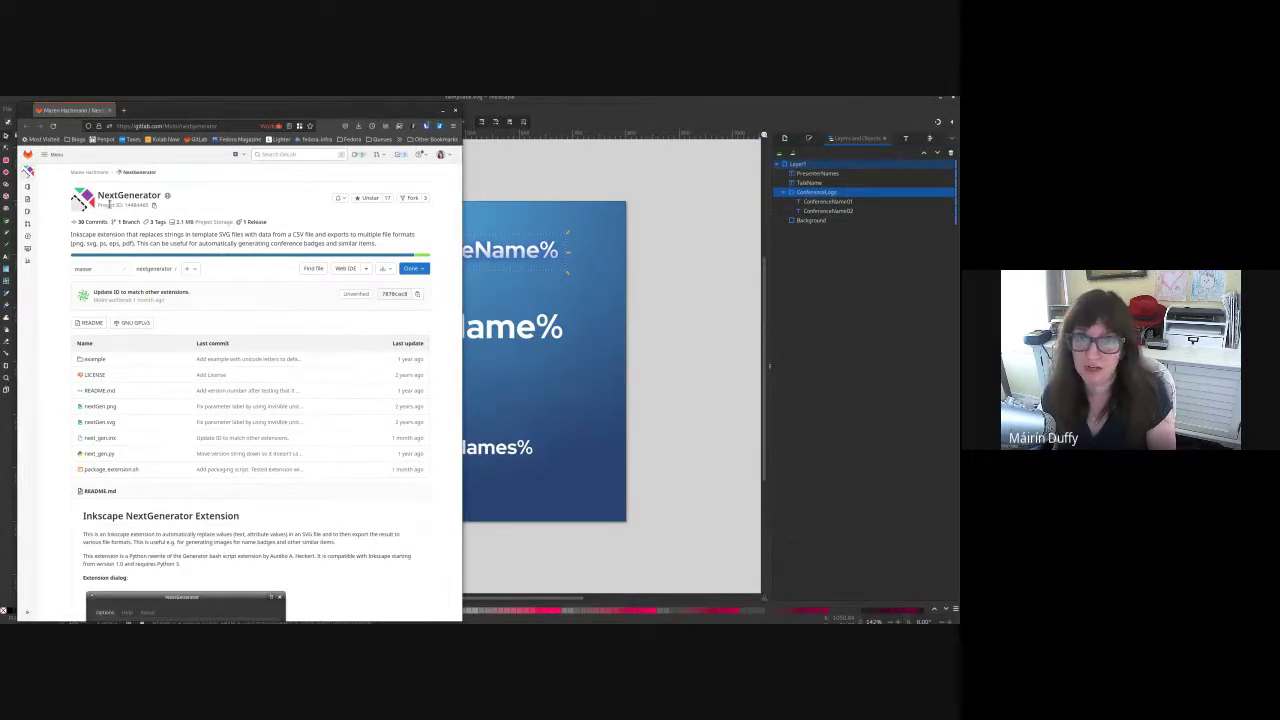
click(574, 98)
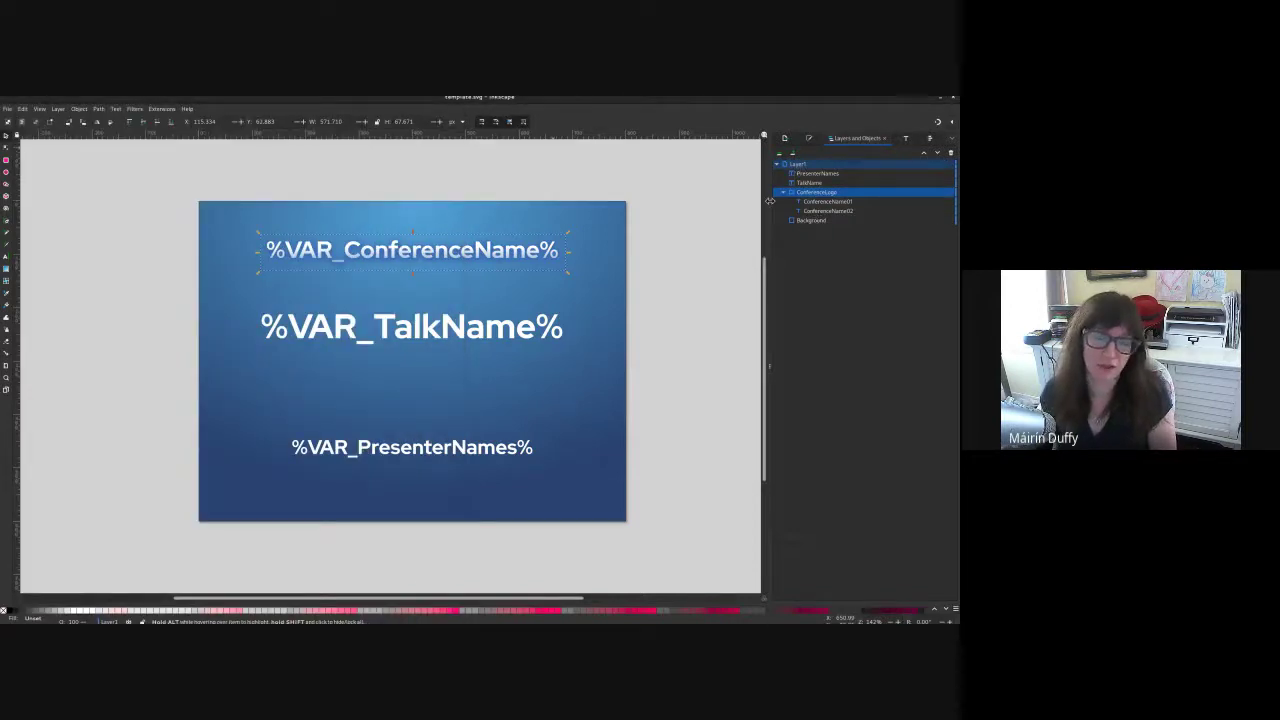
click(482, 258)
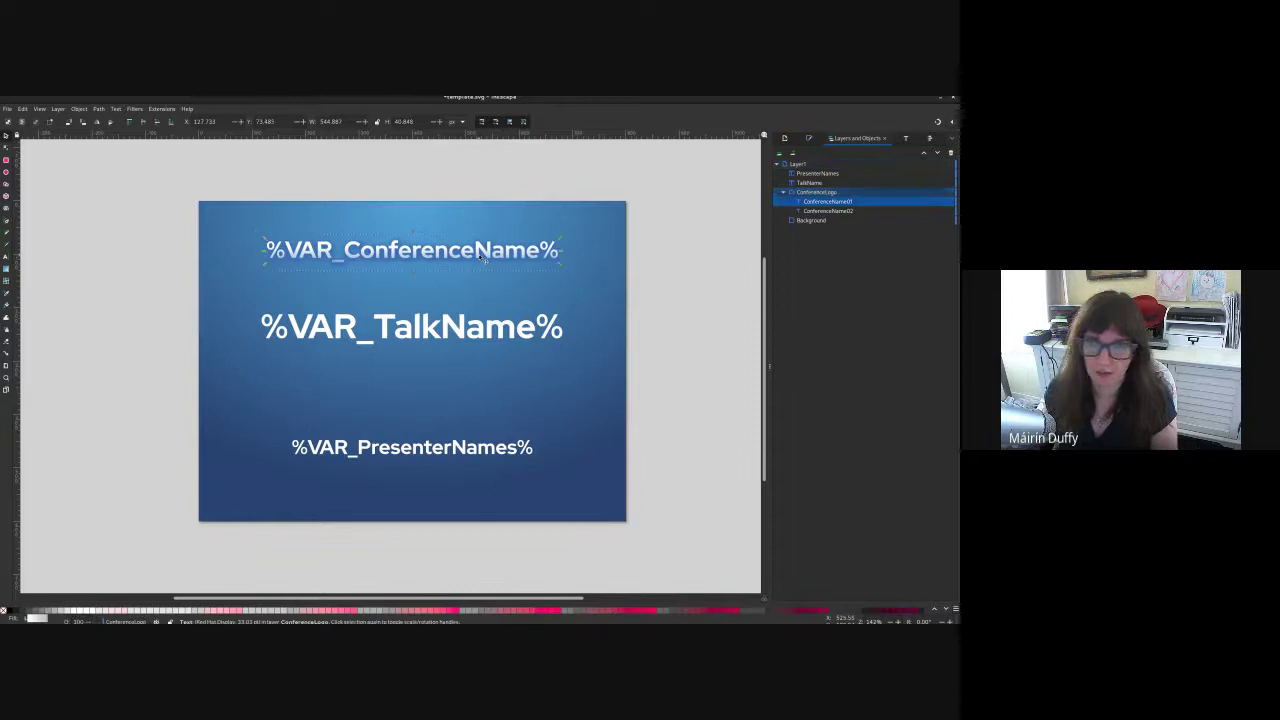
ctrl+click(482, 258)
key(Up)
key(Up)
key(Up)
key(Up)
key(Up)
key(ctrl+z)
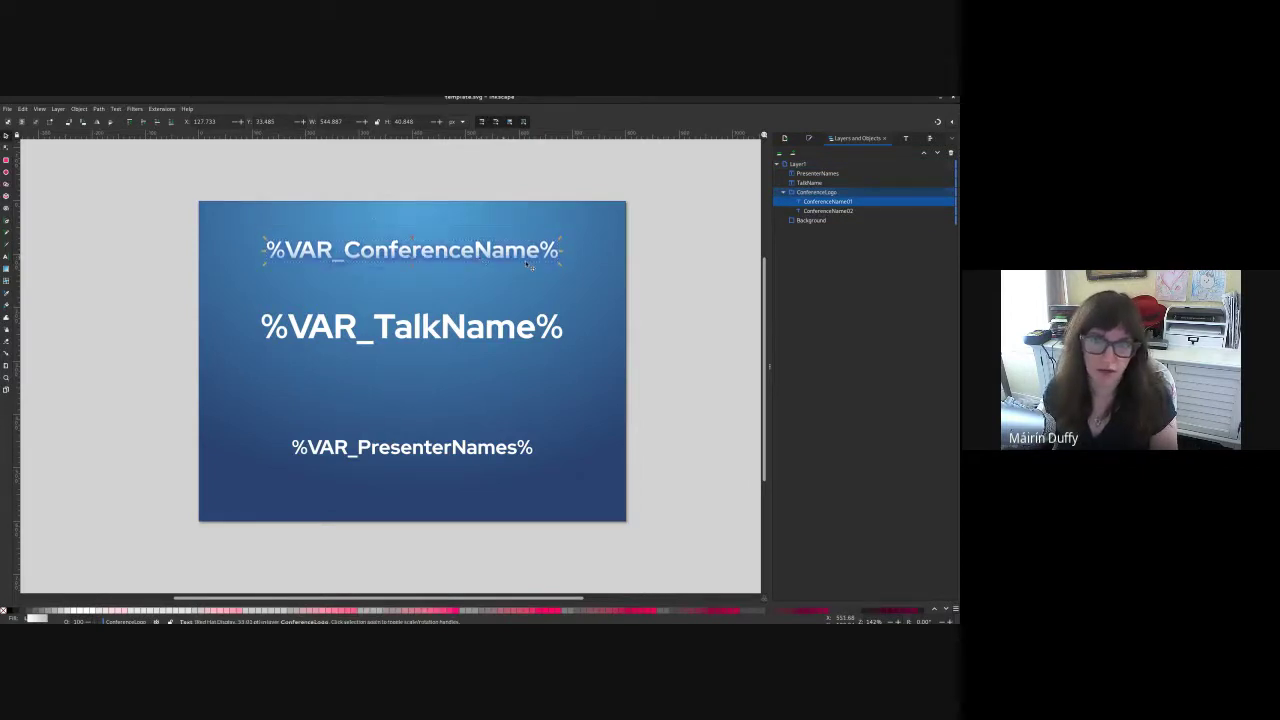
click(527, 290)
click(491, 342)
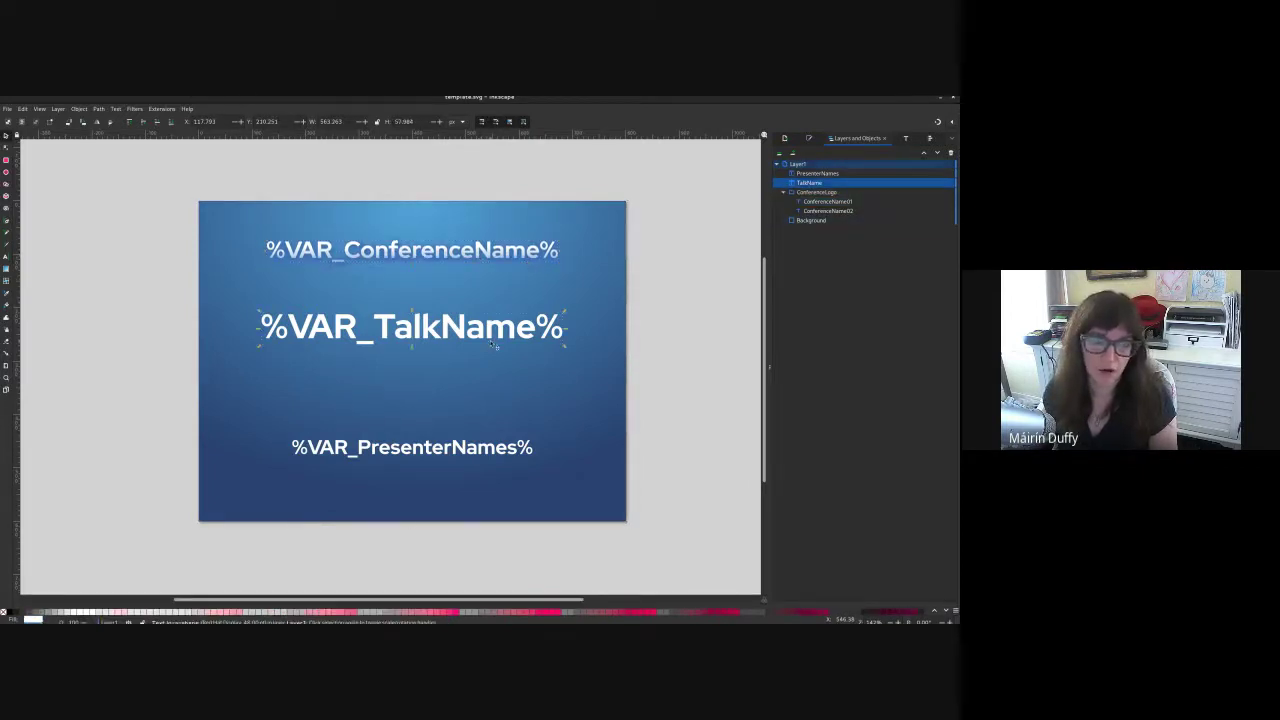
click(413, 467)
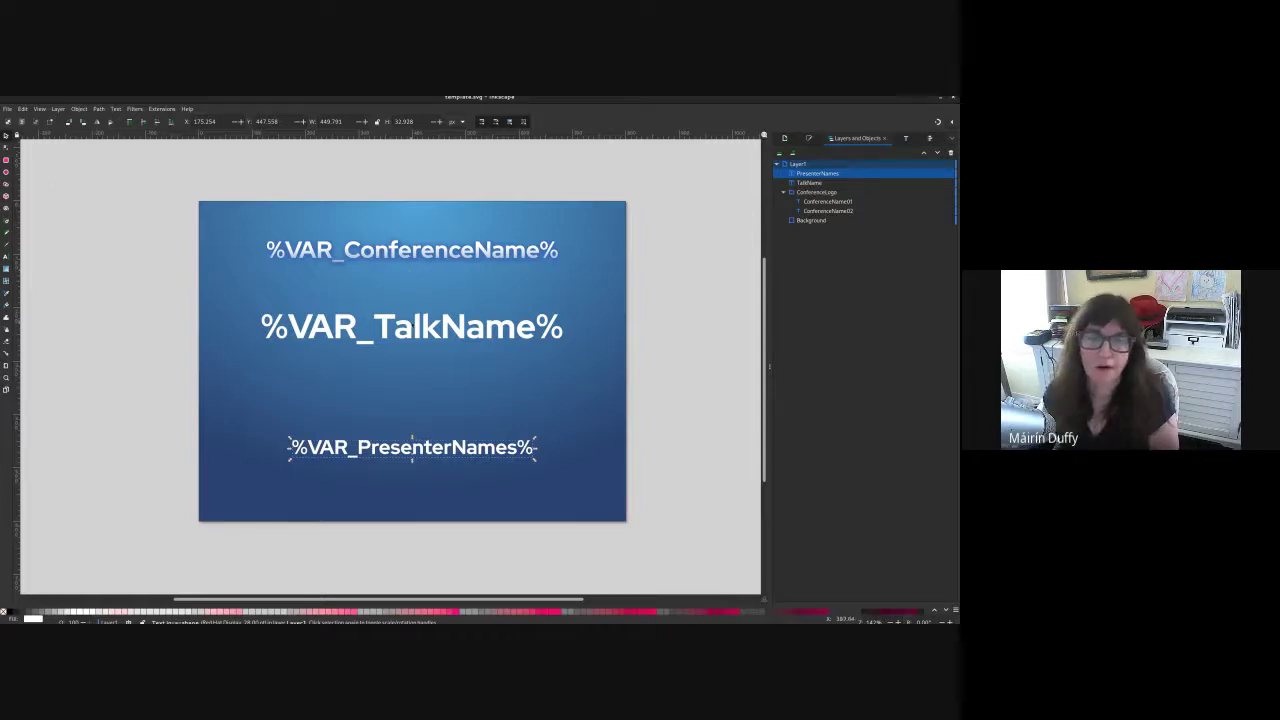
click(413, 335)
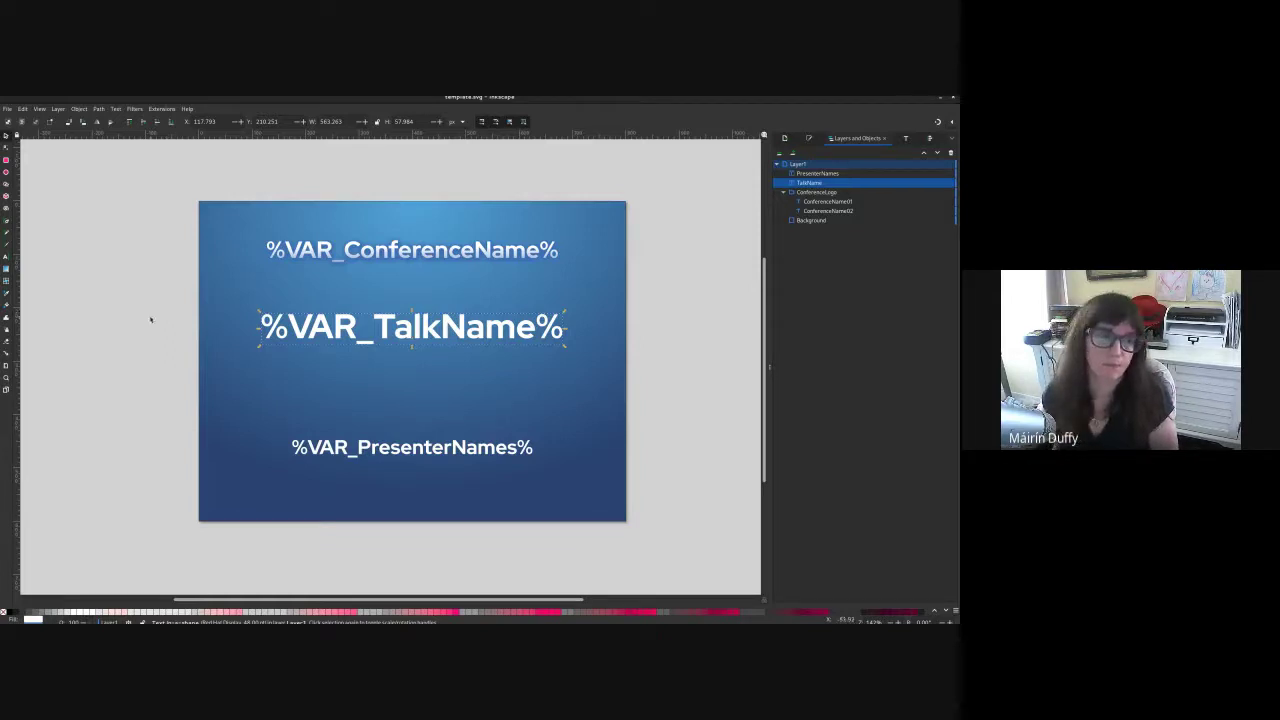
click(6, 257)
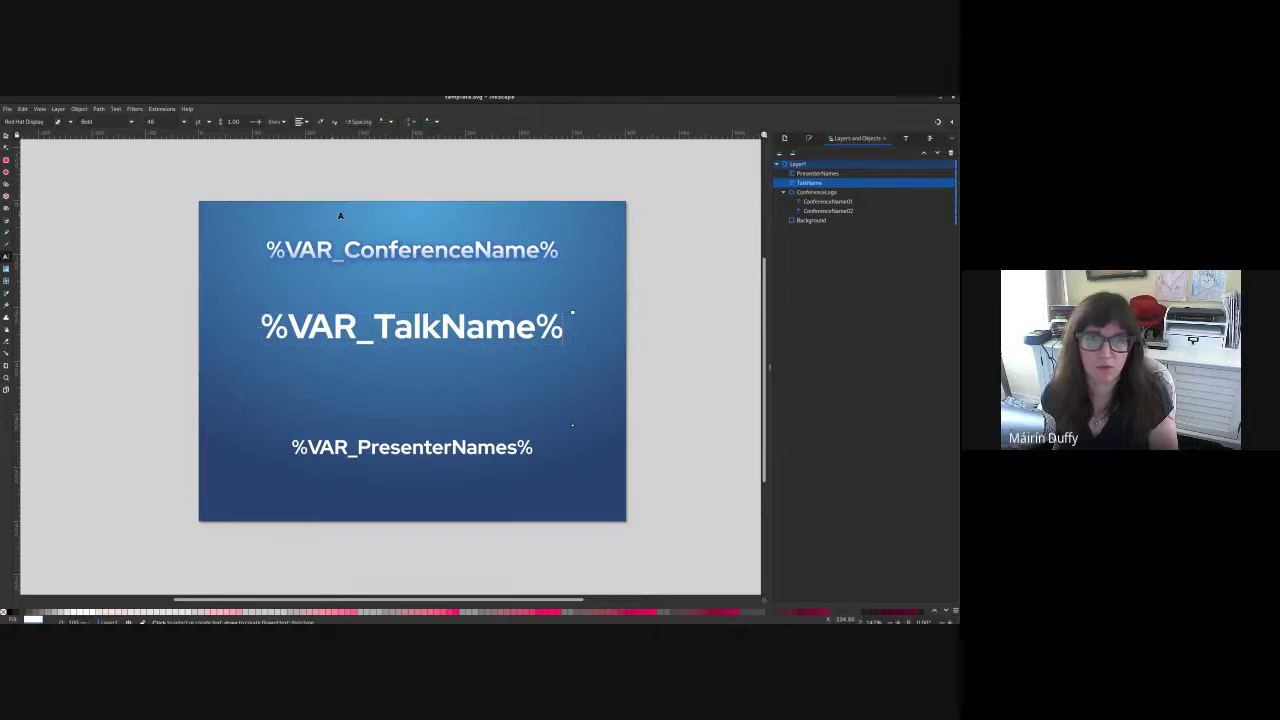
click(351, 222)
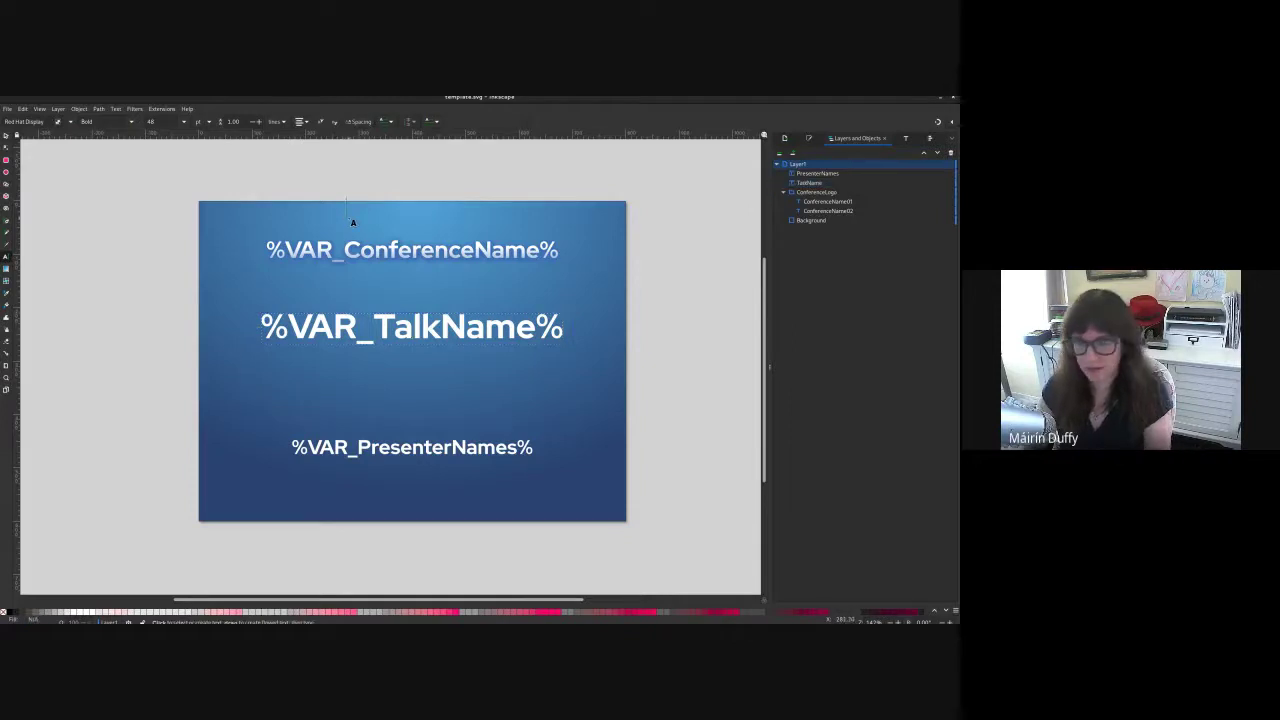
text(sdkfhskdhf)
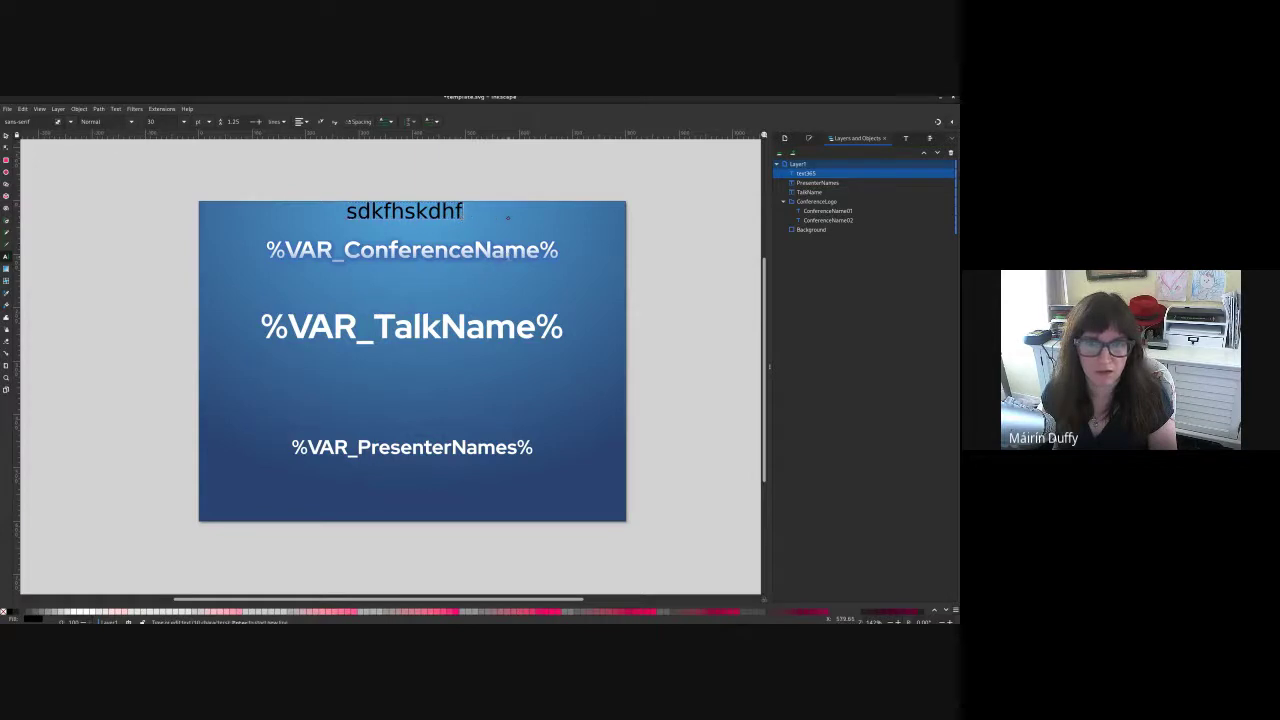
click(7, 135)
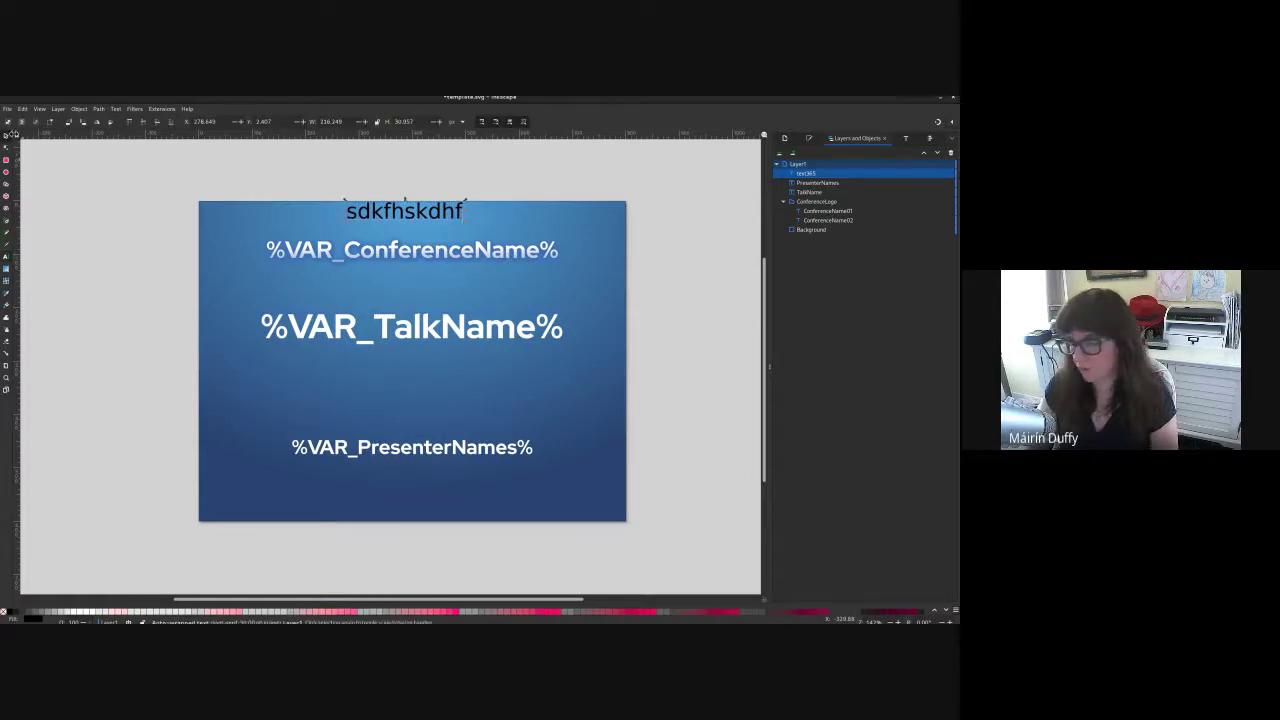
key(Delete)
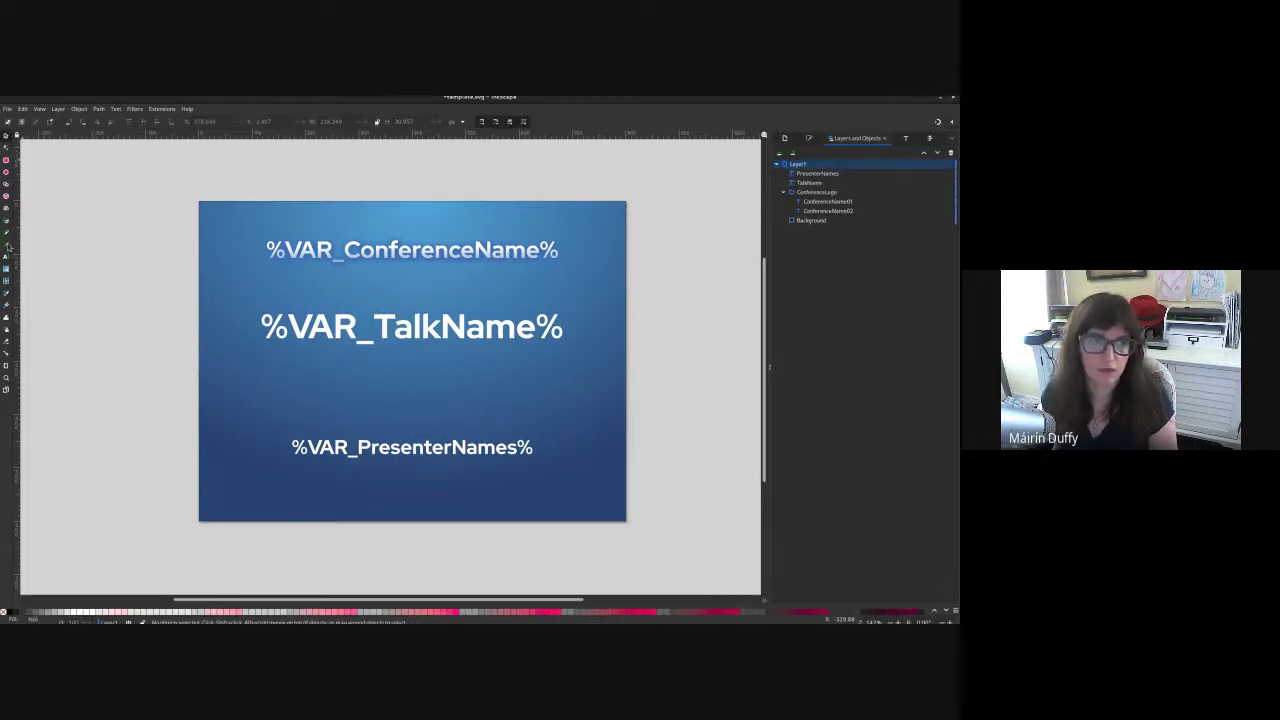
click(7, 256)
drag(275, 377, 563, 517)
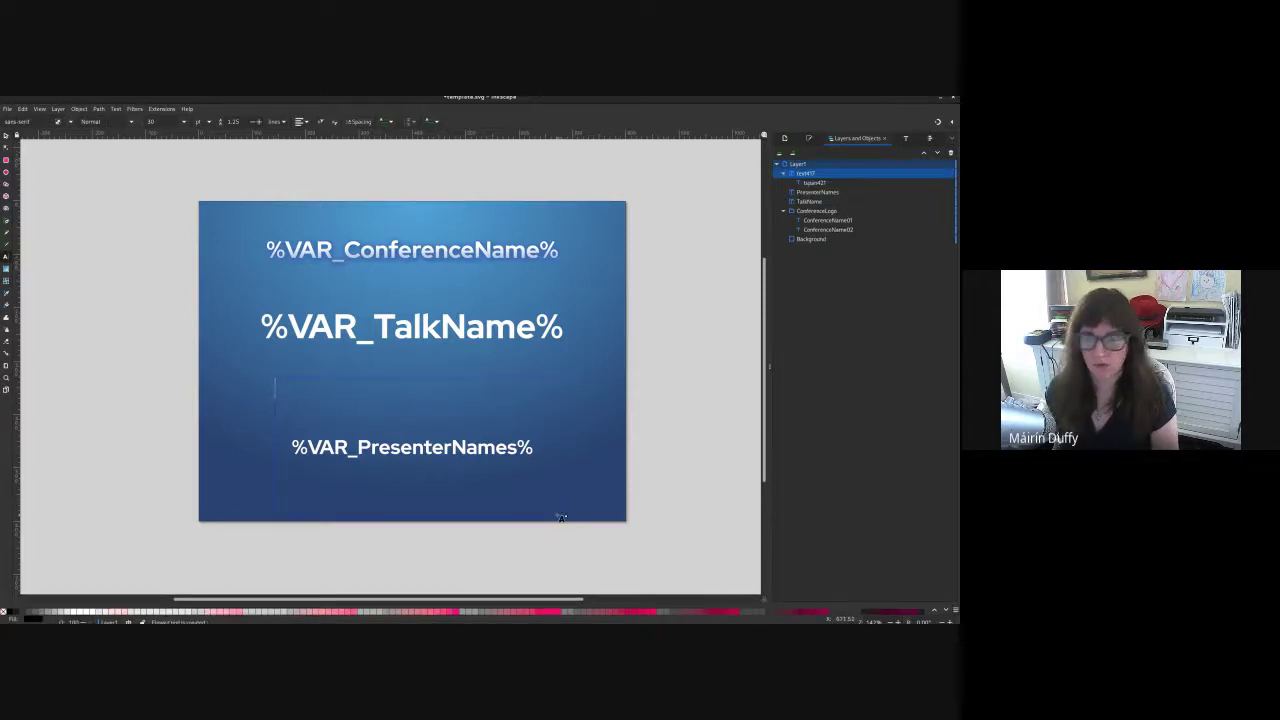
text(lalalala)
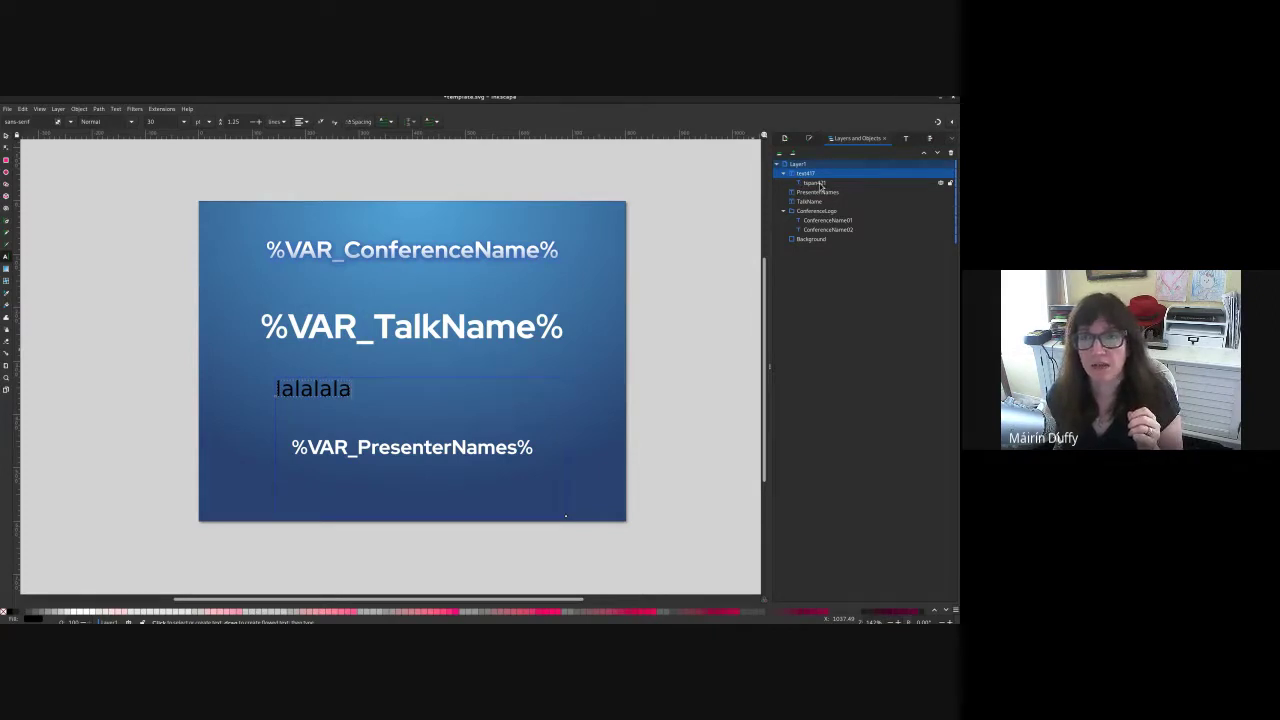
key(ctrl+a)
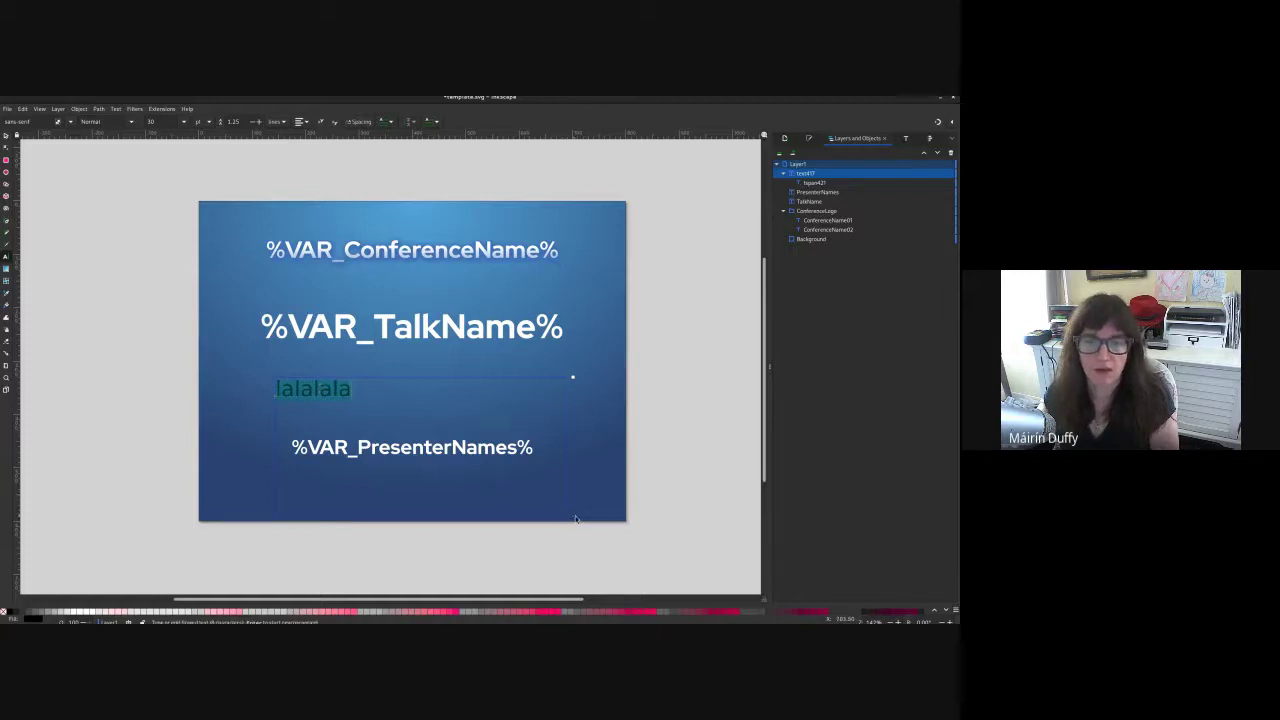
drag(527, 513, 600, 501)
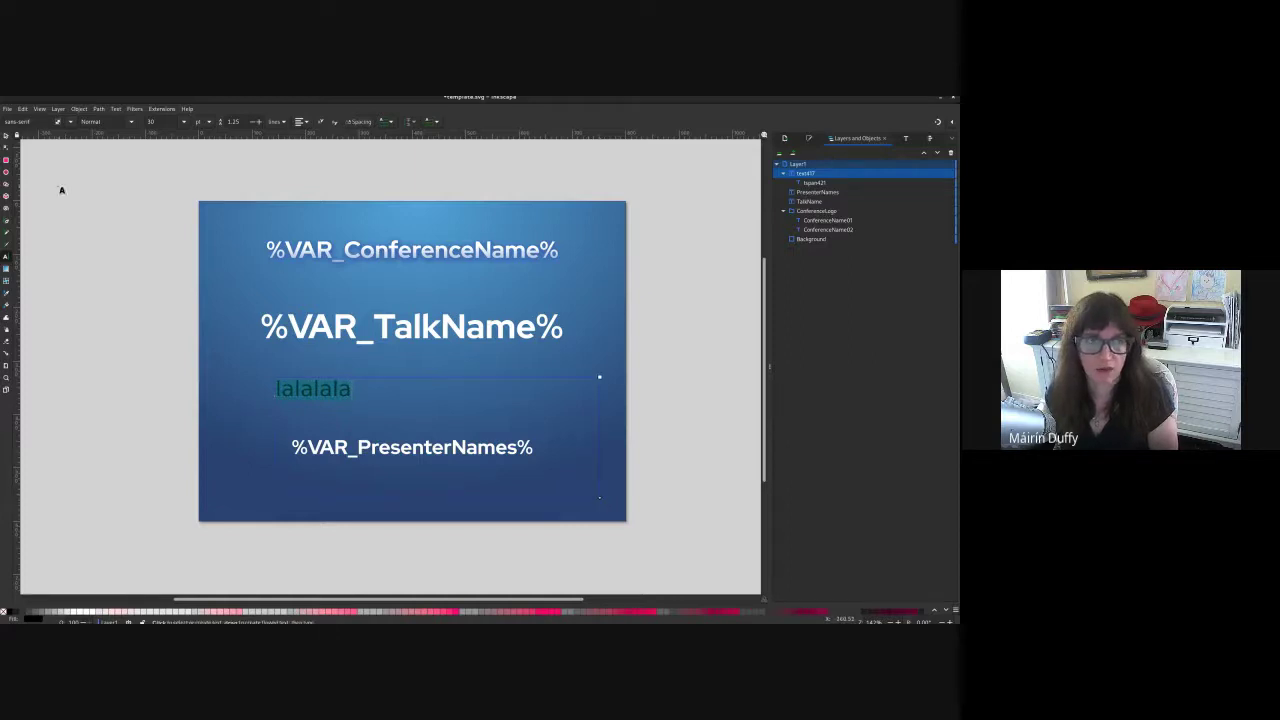
click(5, 138)
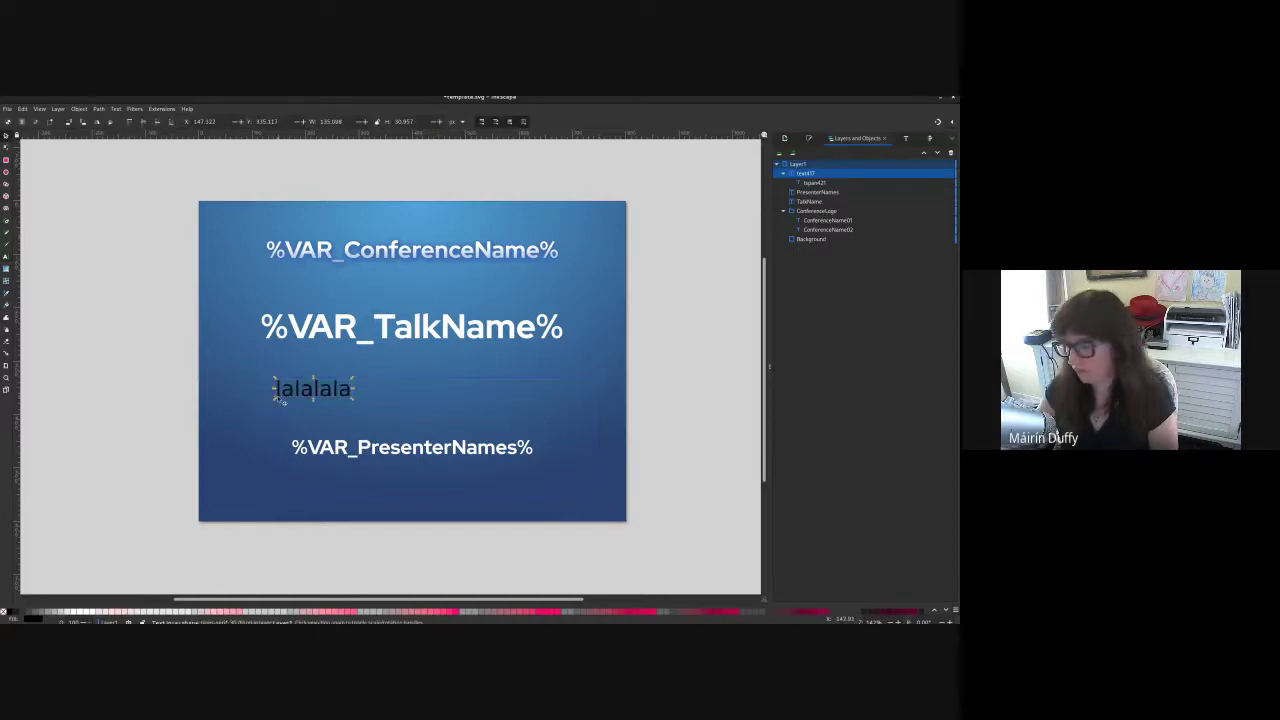
key(Delete)
click(350, 445)
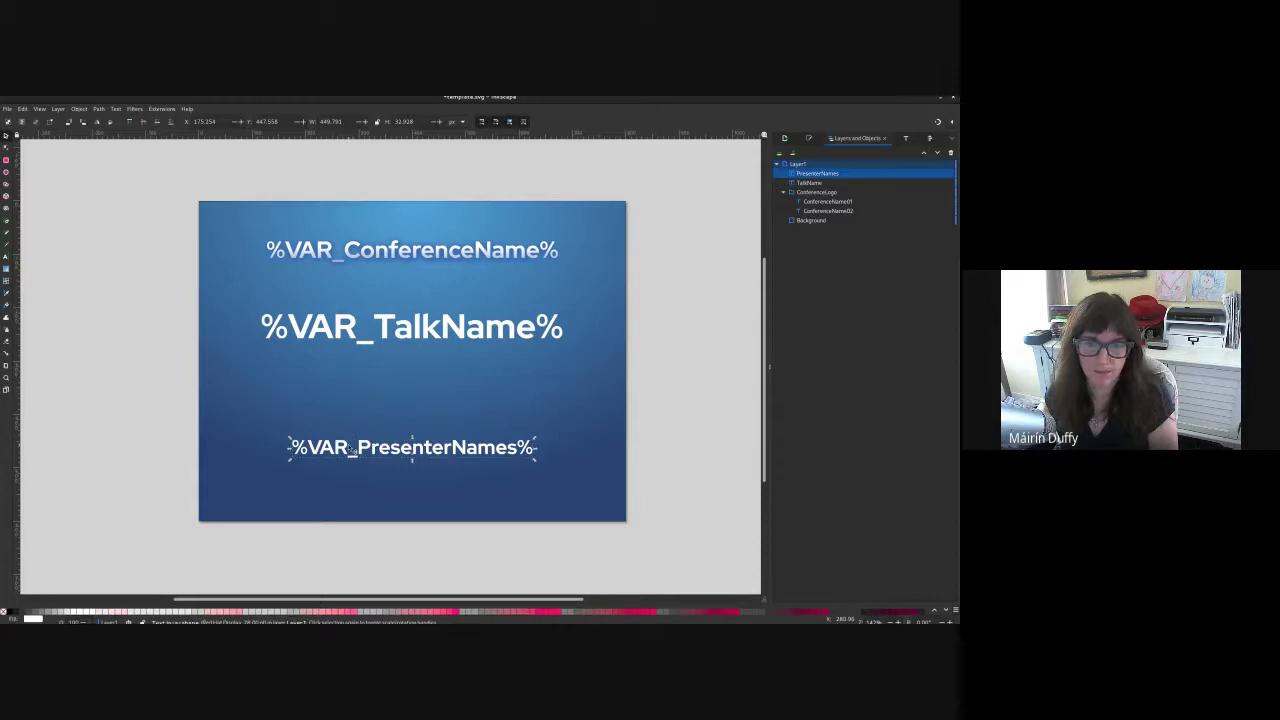
double_click(350, 445)
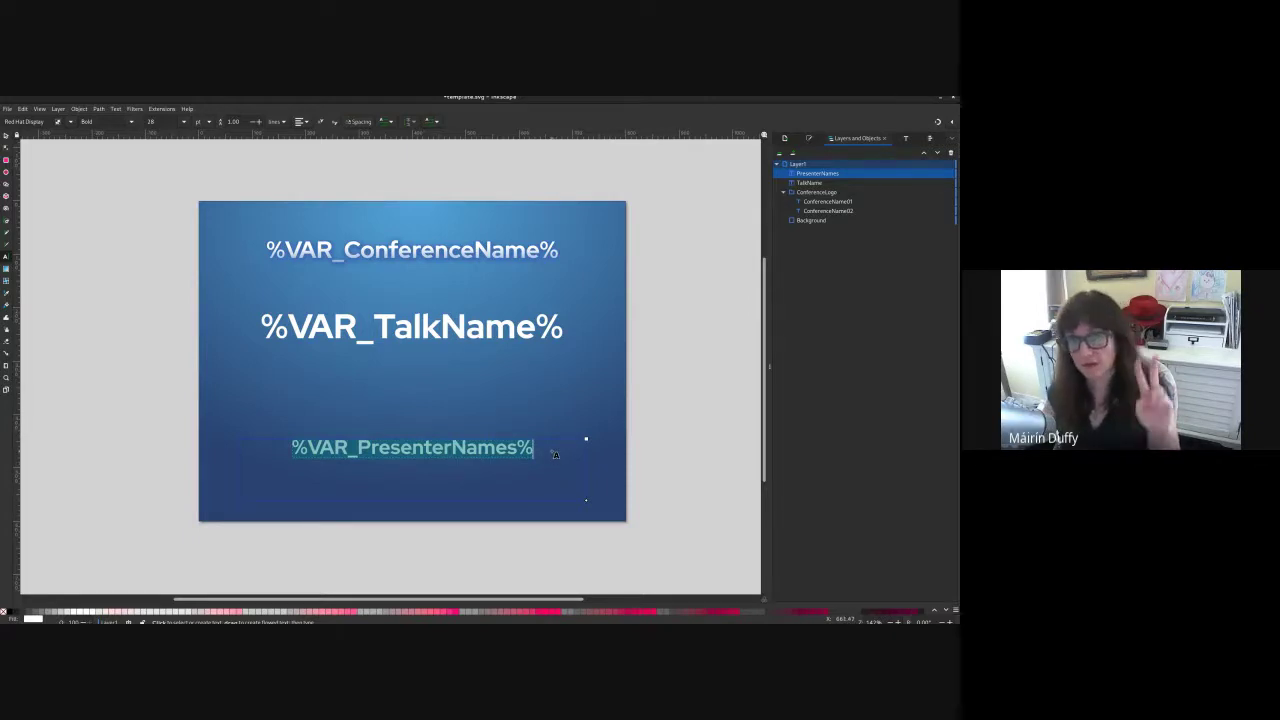
triple_click(440, 448)
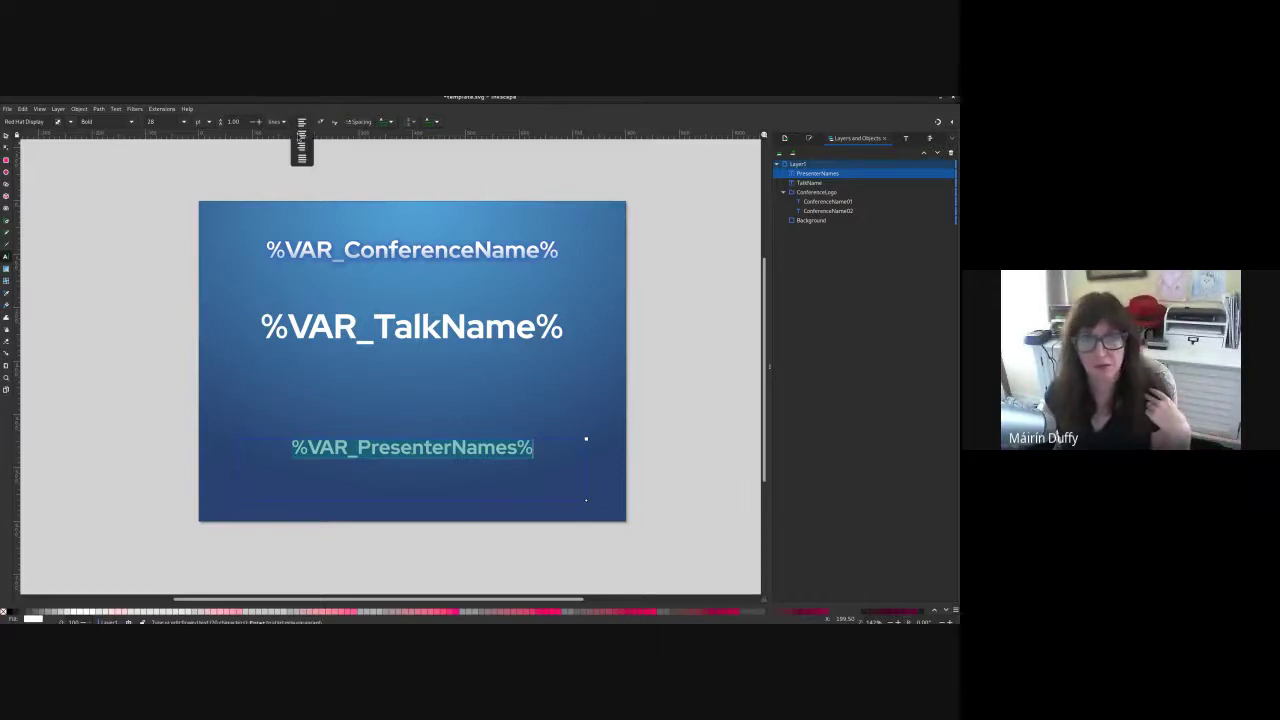
click(300, 125)
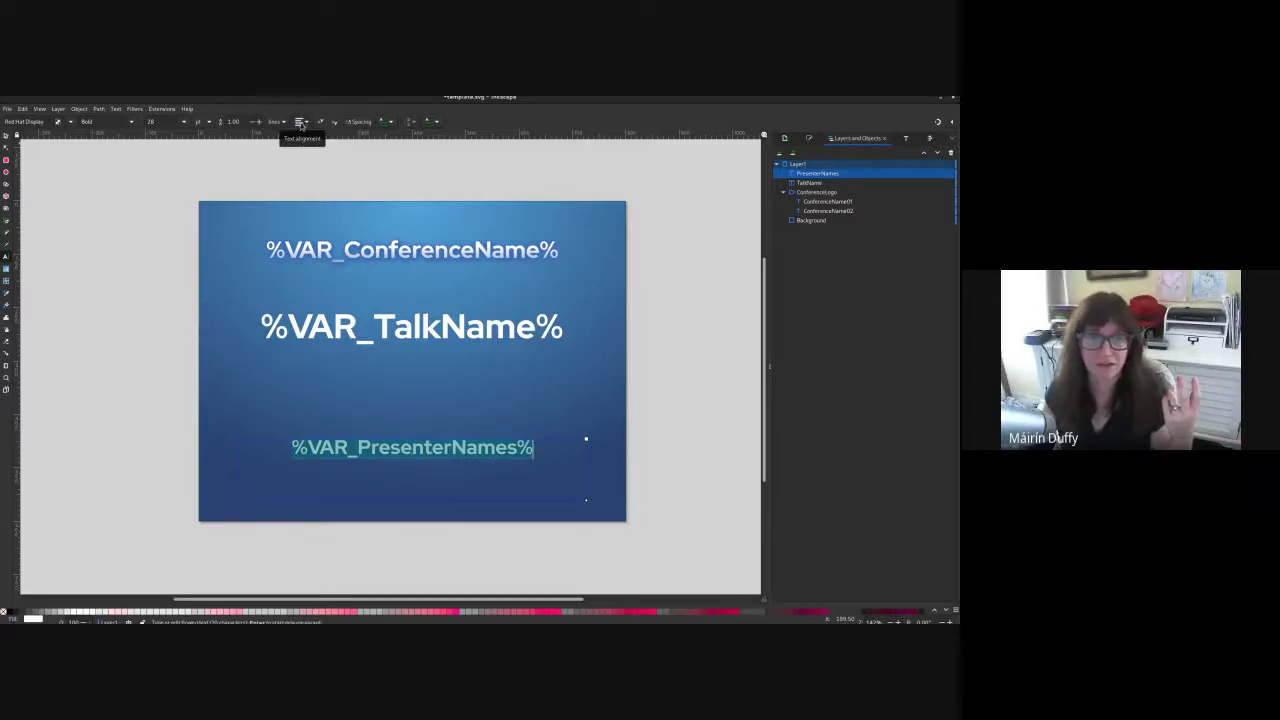
click(301, 124)
click(301, 124)
click(301, 124)
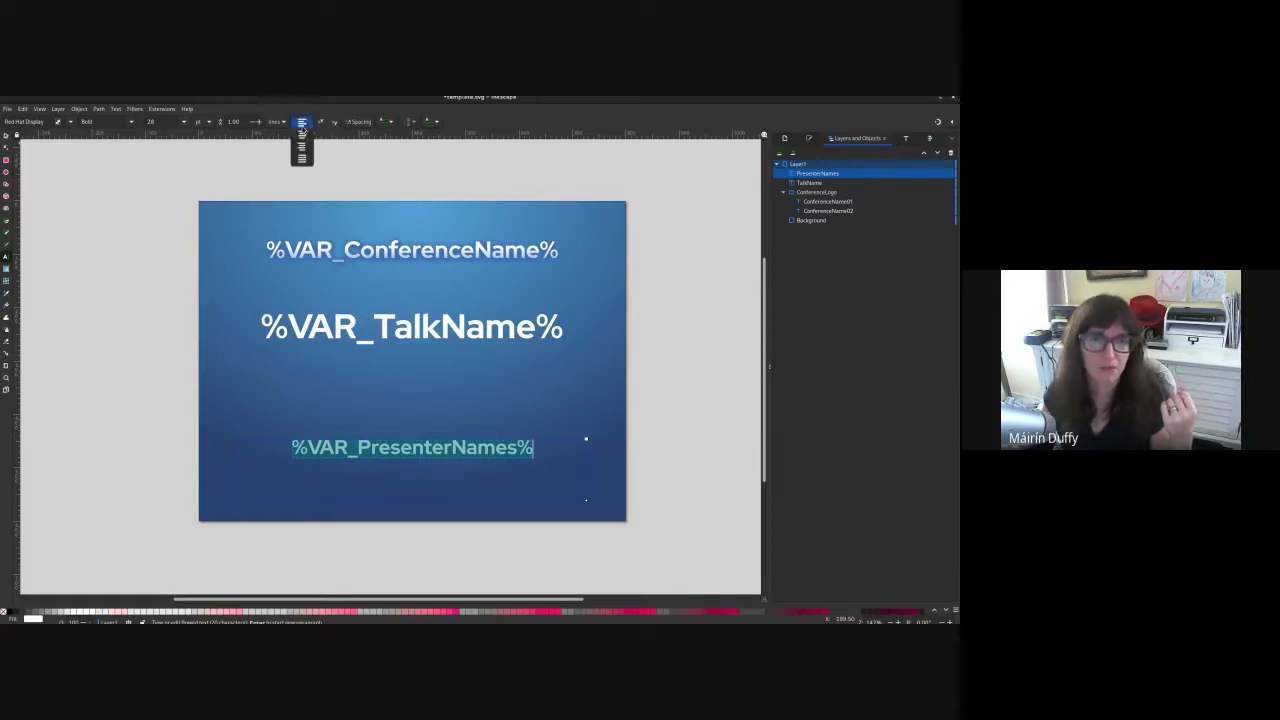
click(303, 142)
click(302, 124)
click(303, 137)
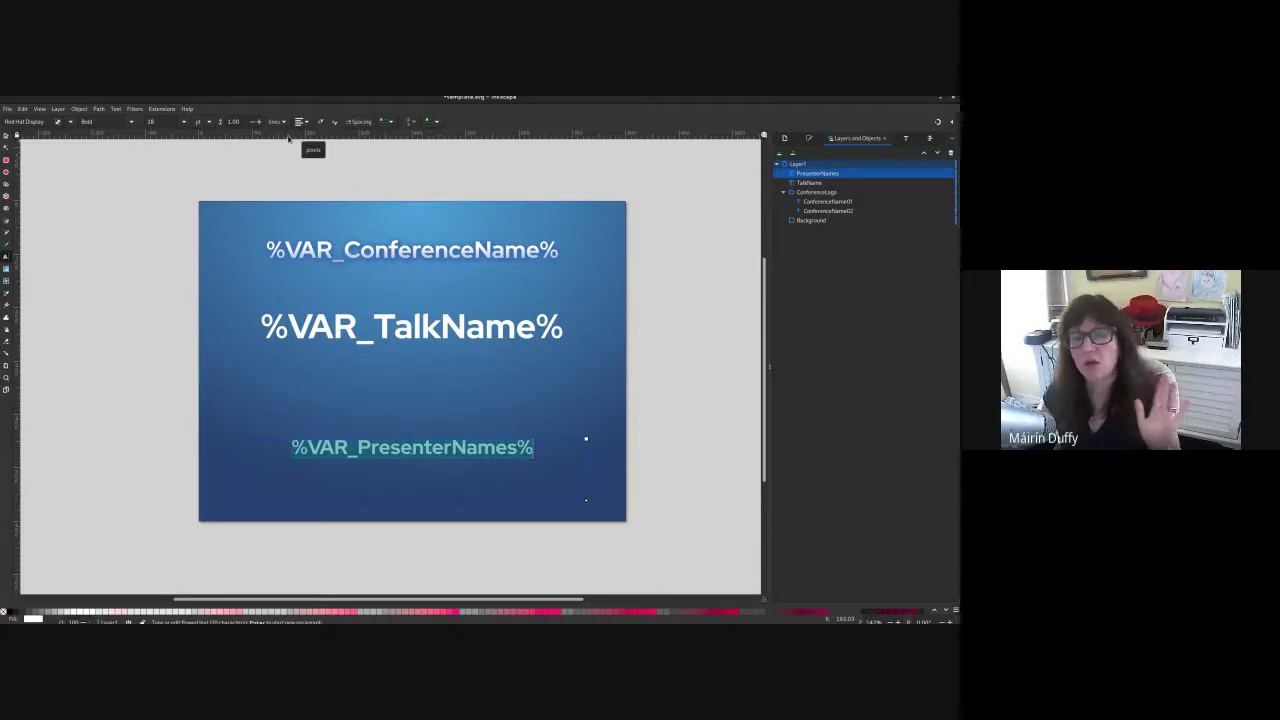
click(6, 135)
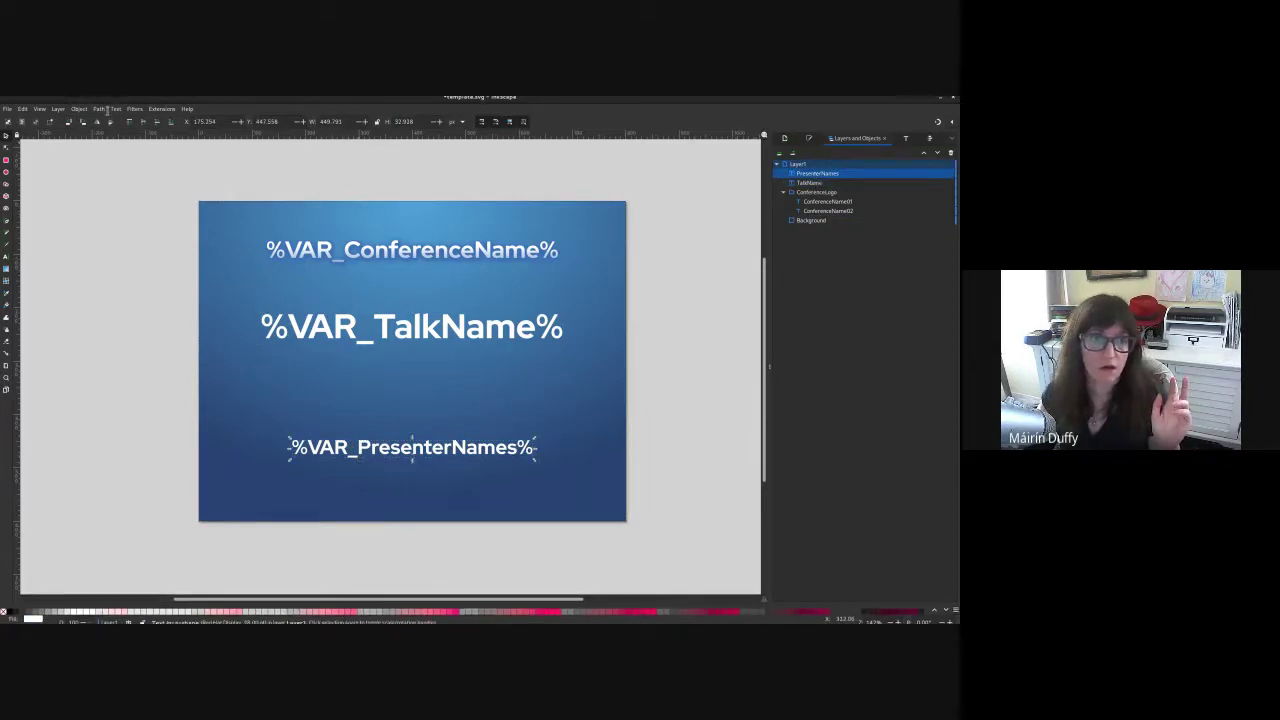
Step: Align %VAR_PresenterNames% to the page's left edge, then nudge it to X 40
click(77, 110)
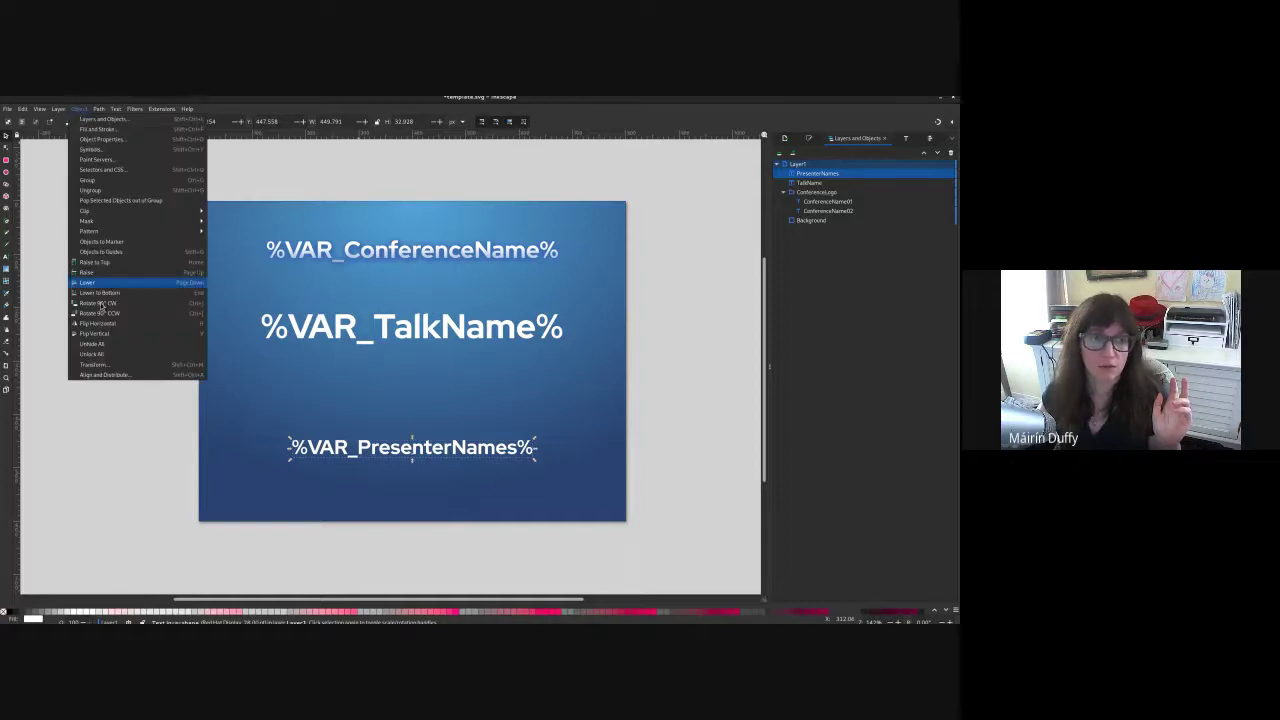
click(119, 378)
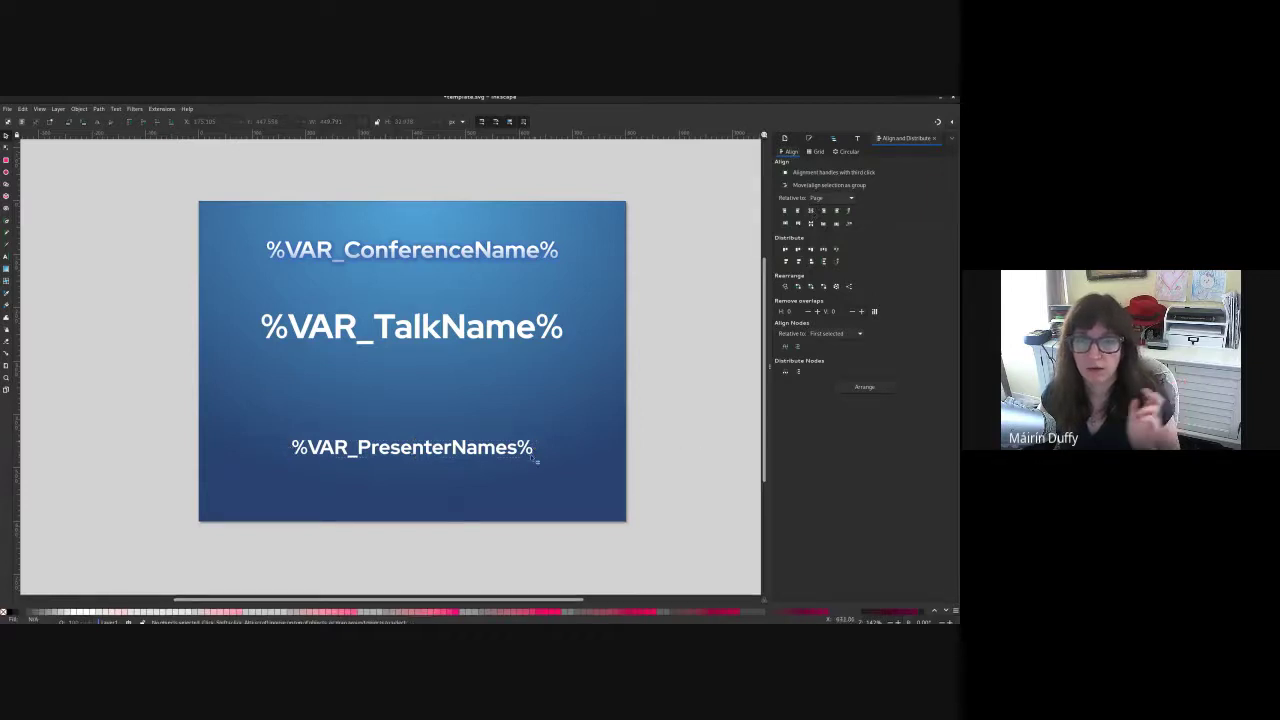
drag(504, 453, 547, 453)
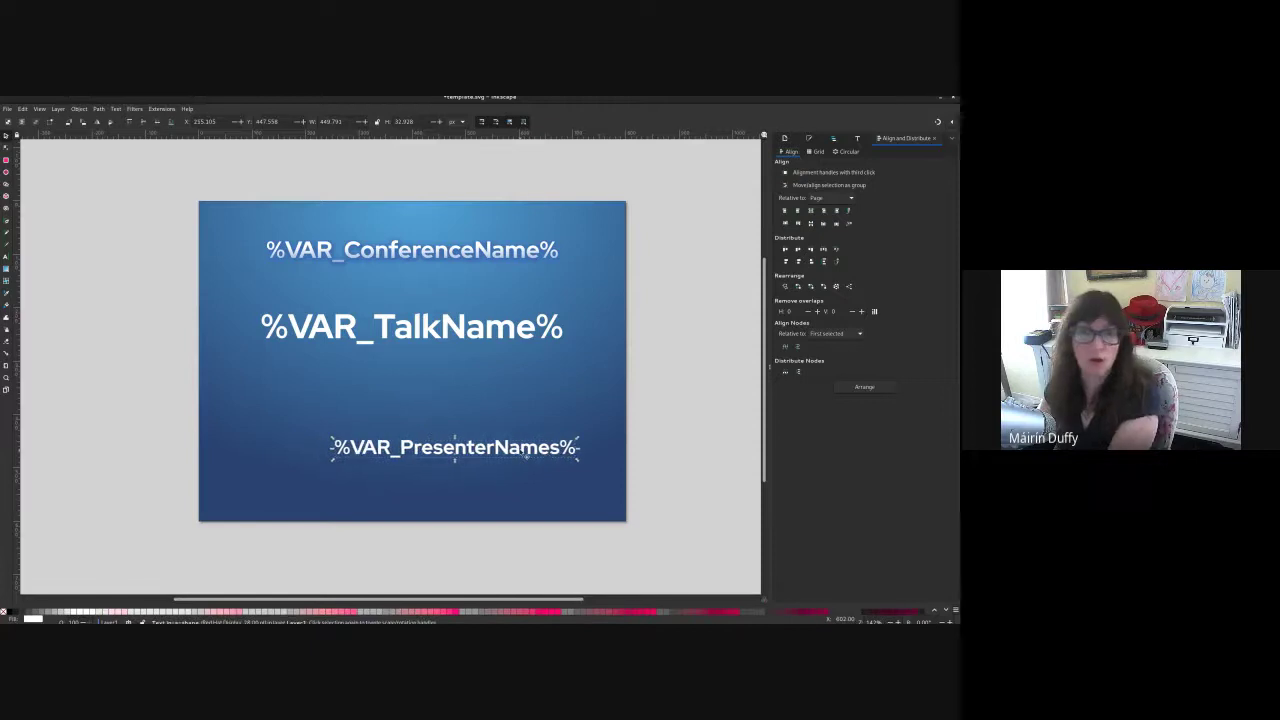
click(797, 210)
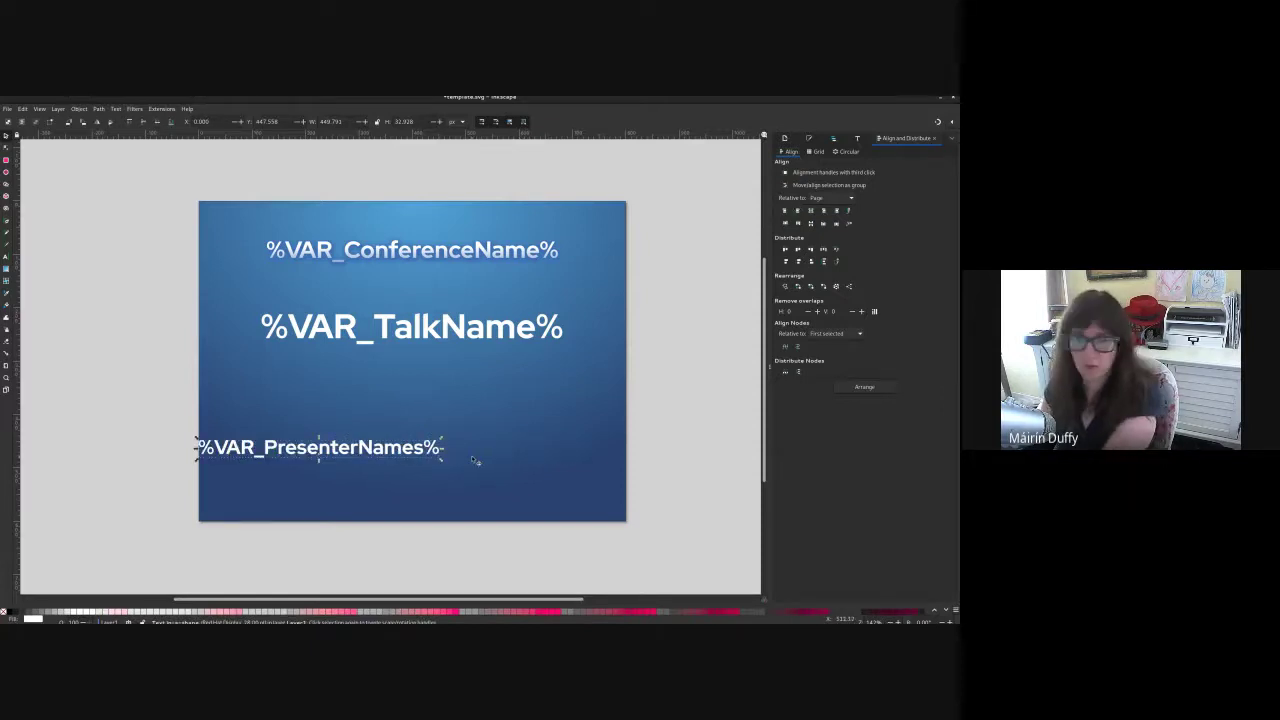
key(shift+Right)
key(shift+Right)
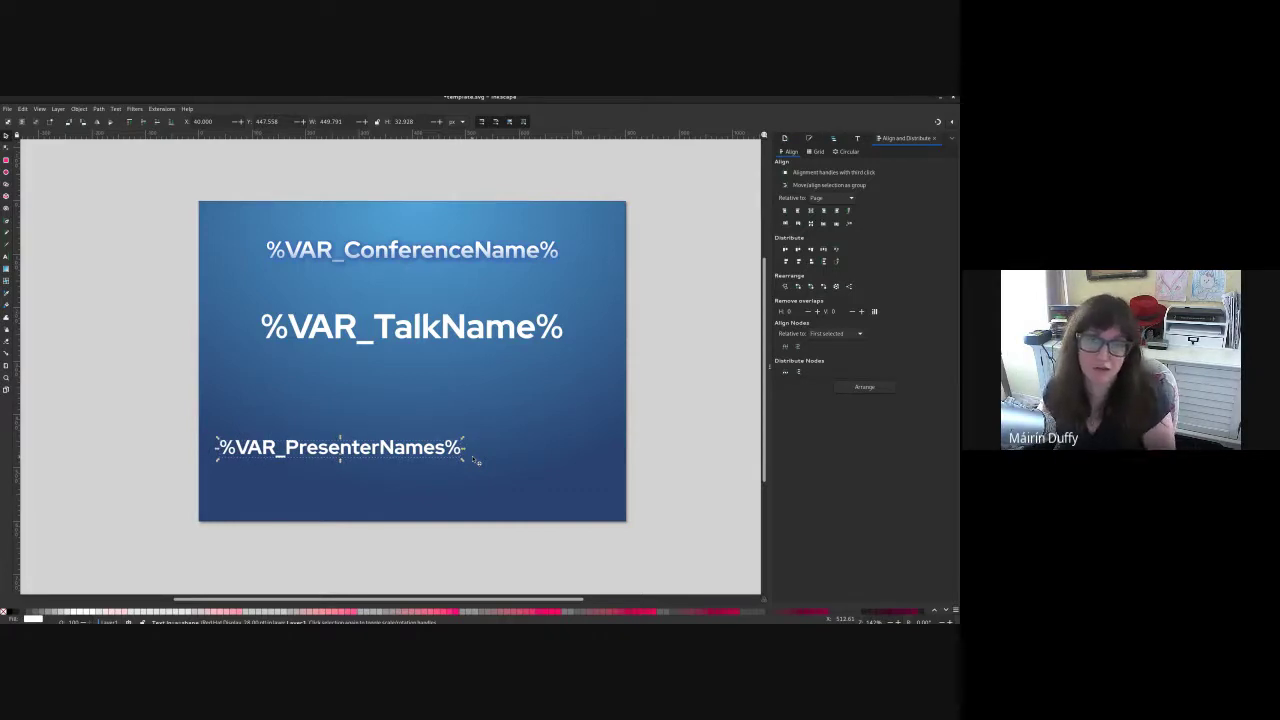
Step: Edit and reposition the %VAR_PresenterNames% text, moving it slightly toward the centre
double_click(390, 456)
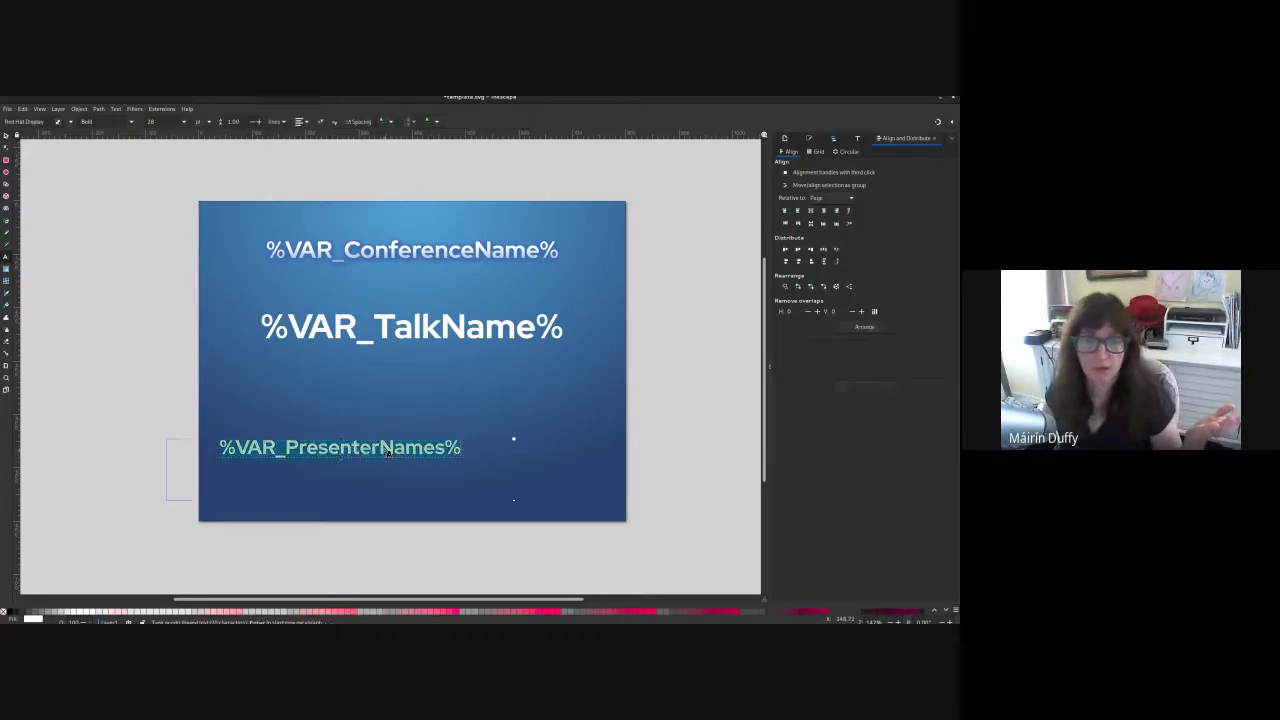
triple_click(388, 453)
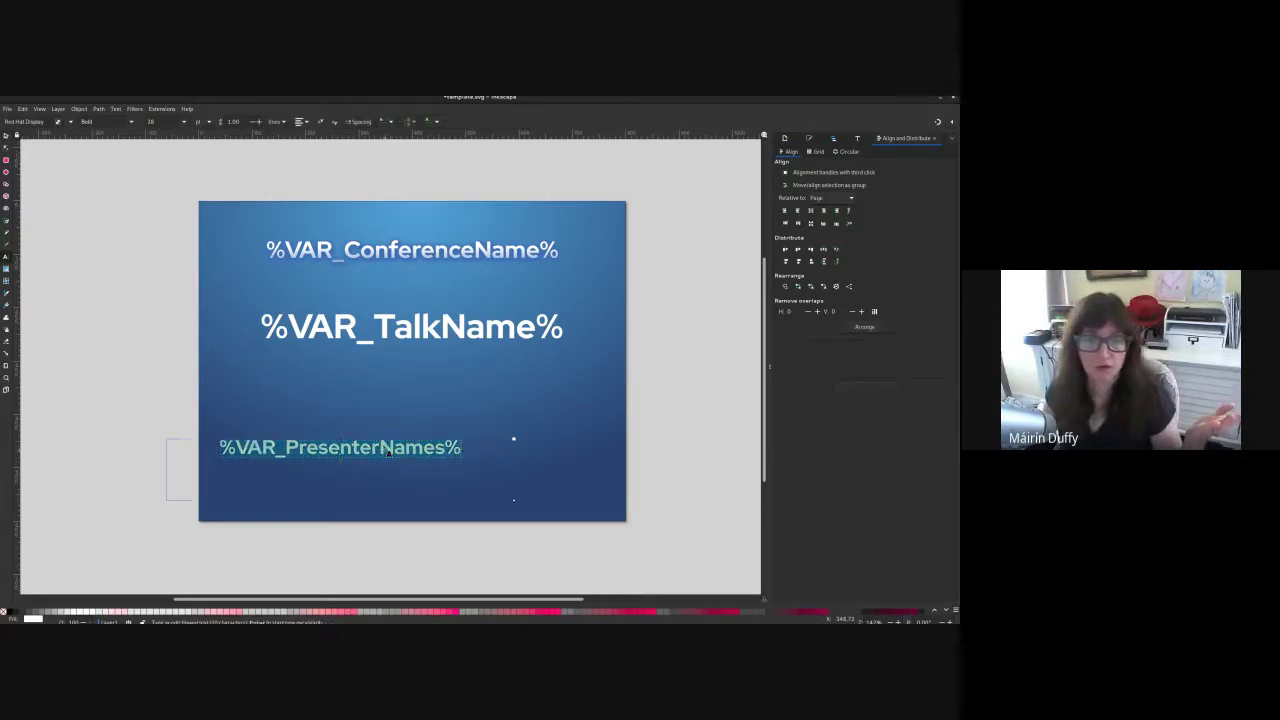
click(301, 122)
click(301, 129)
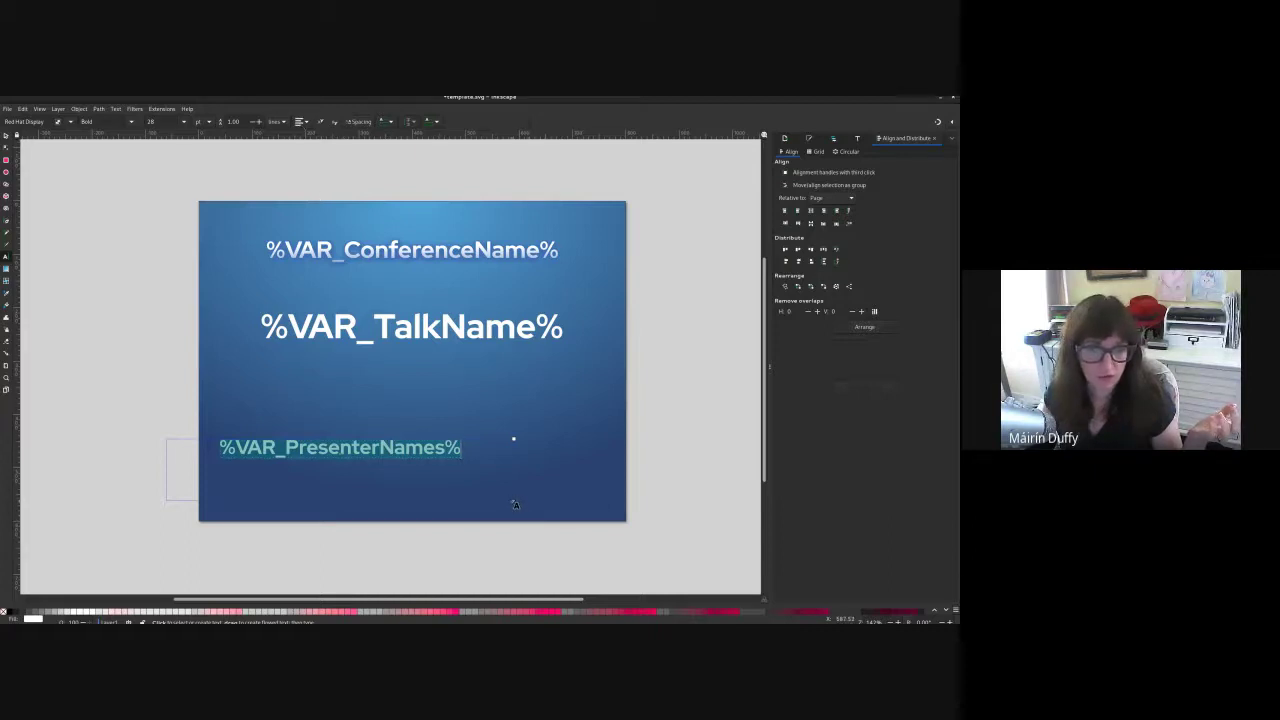
key(alt+Left)
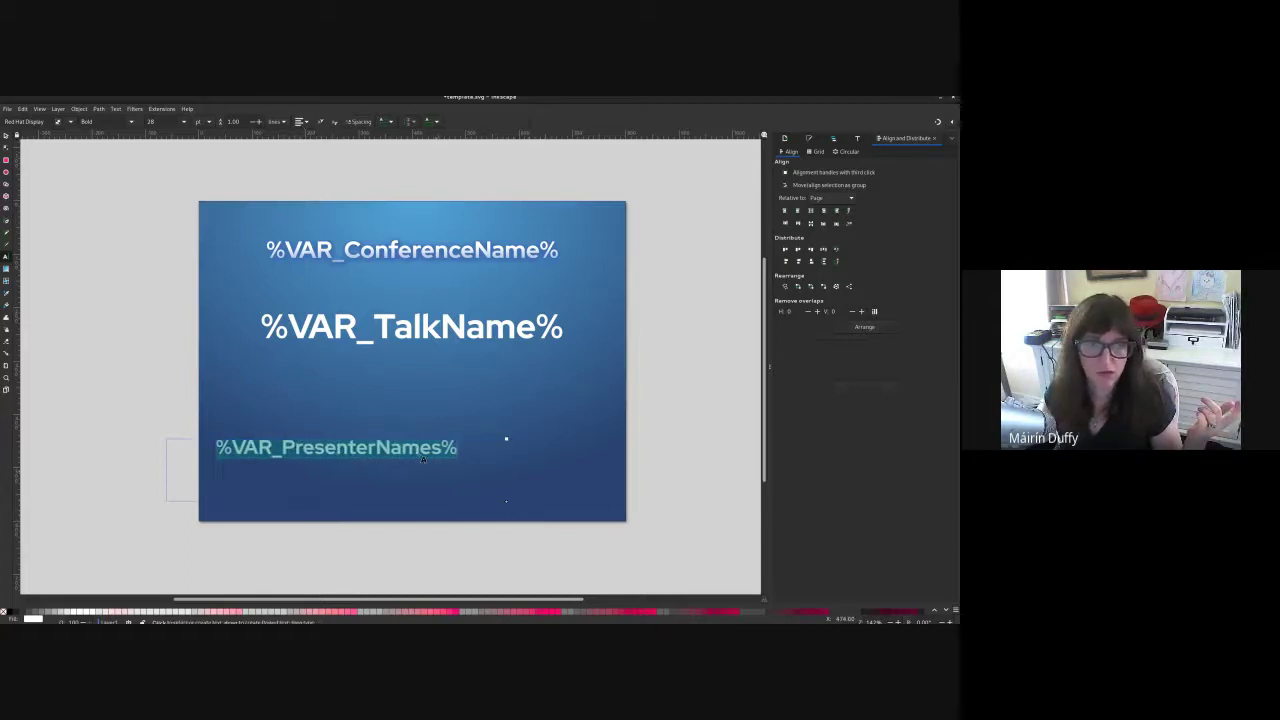
click(7, 135)
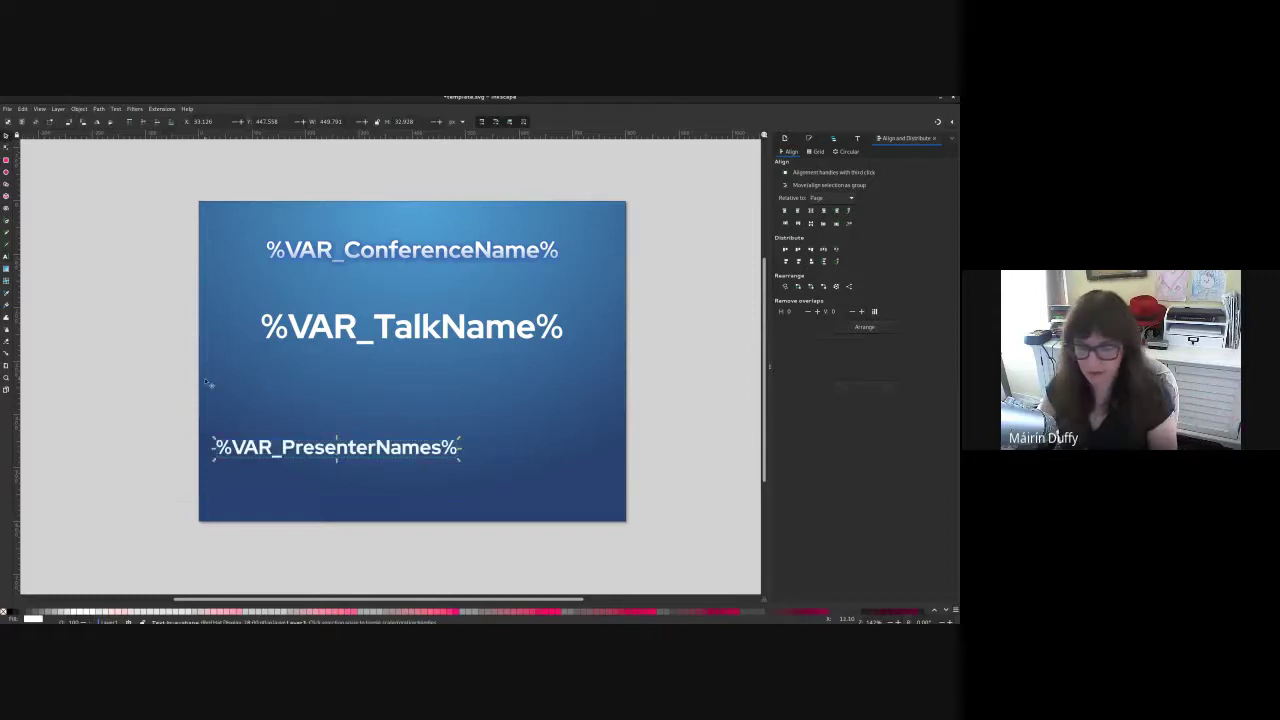
key(Escape)
click(265, 447)
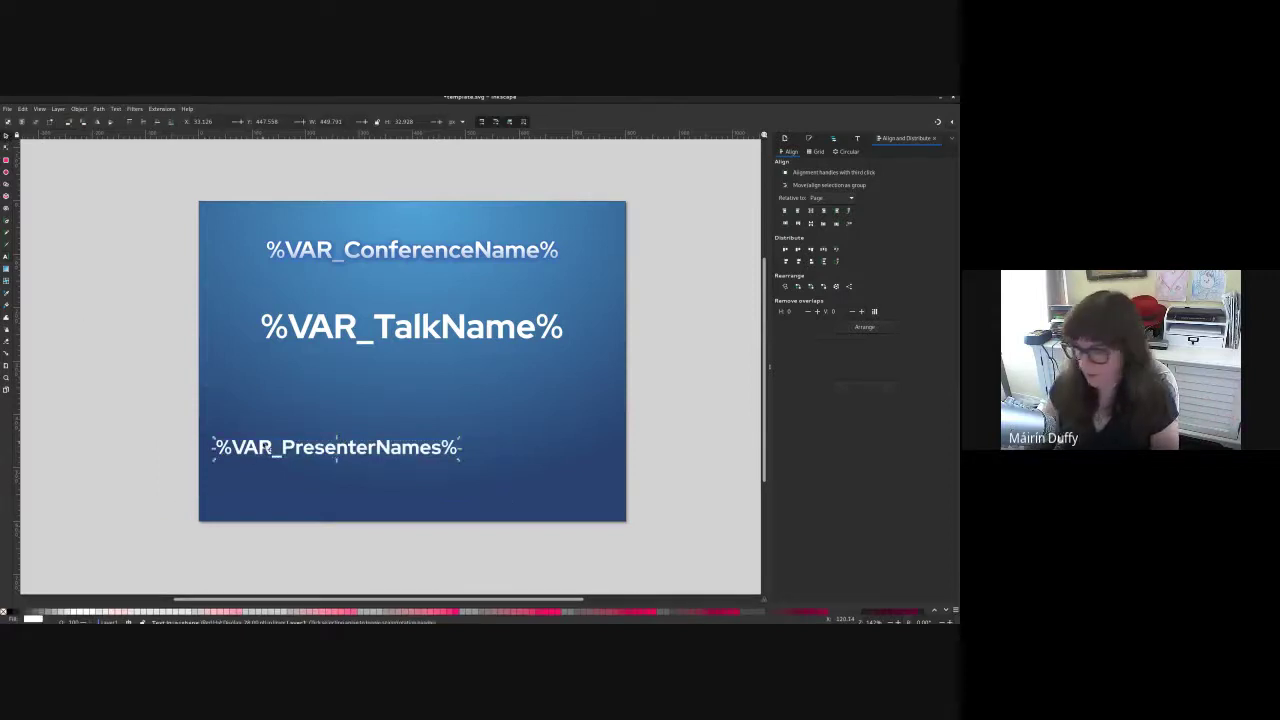
drag(265, 447, 318, 447)
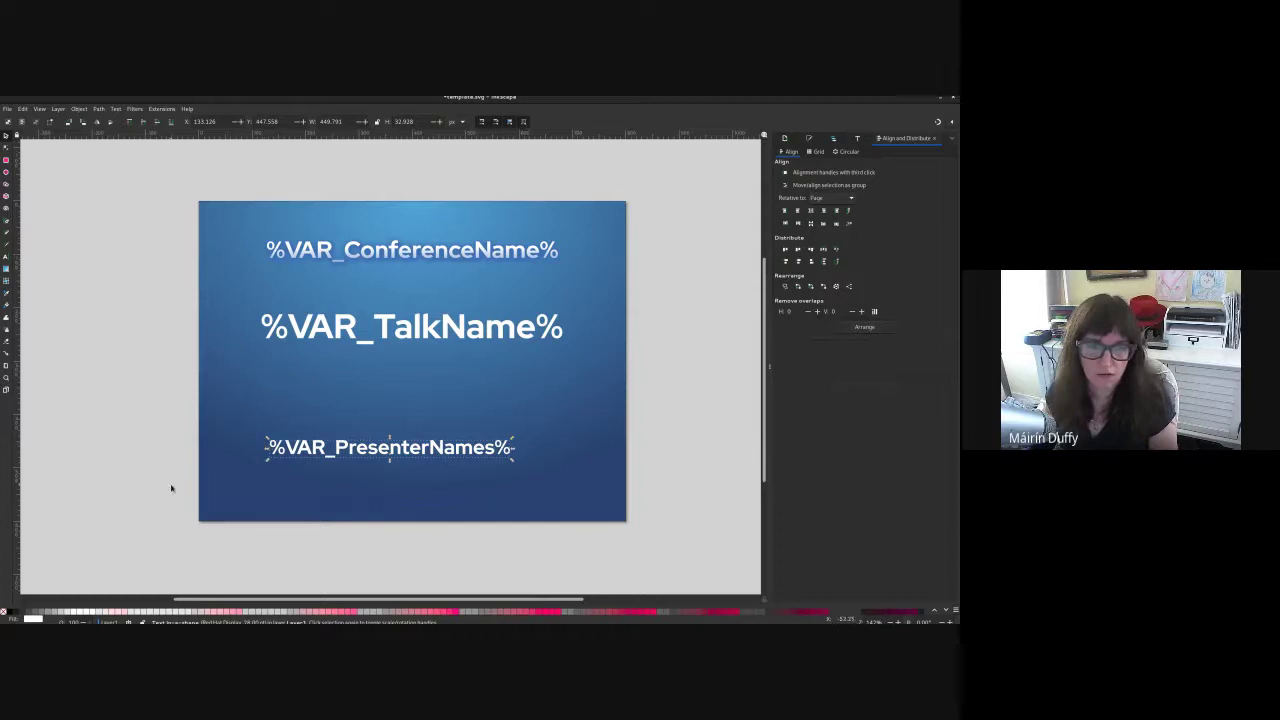
Step: Try right and other alignment options on the %VAR_PresenterNames% text
key(t)
key(ctrl+a)
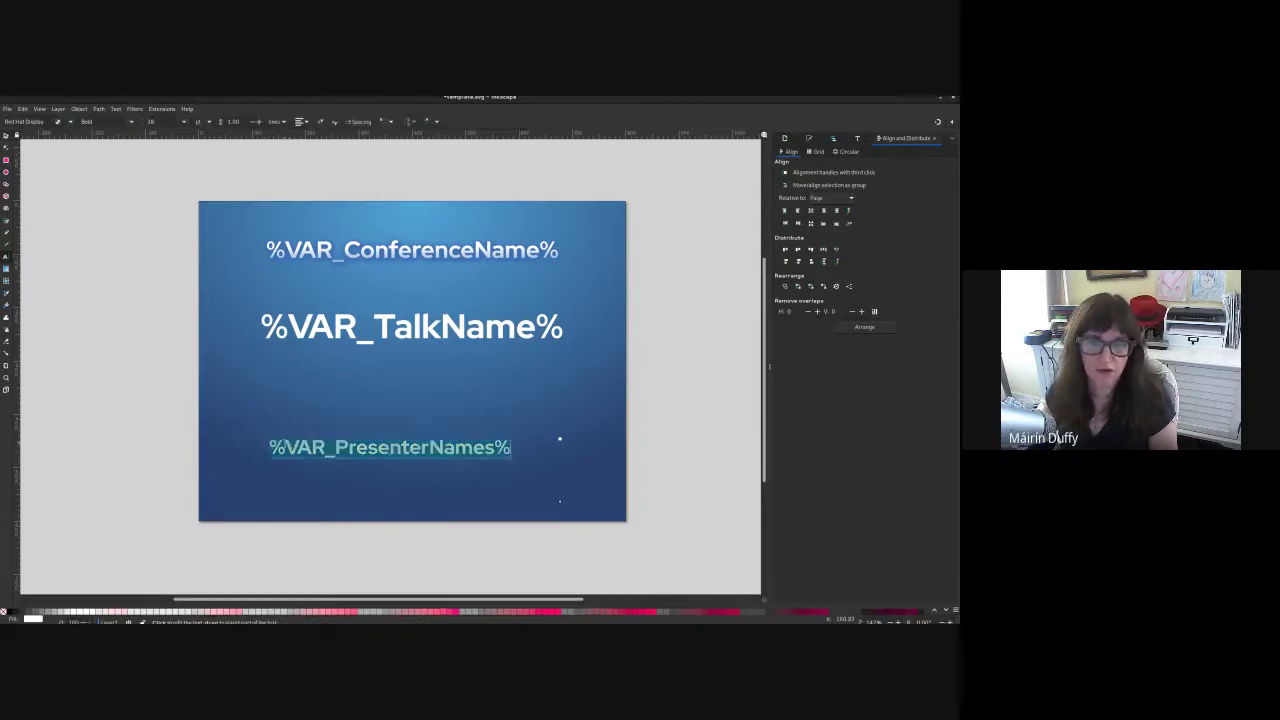
click(298, 121)
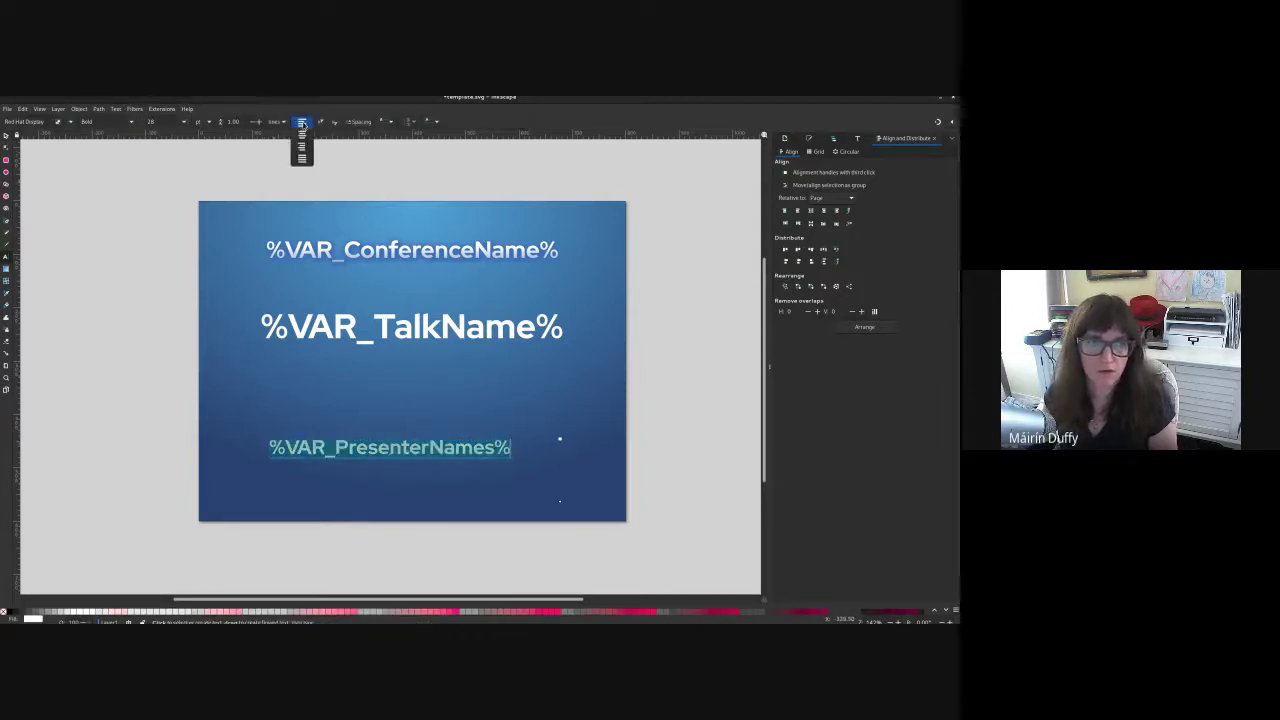
click(305, 149)
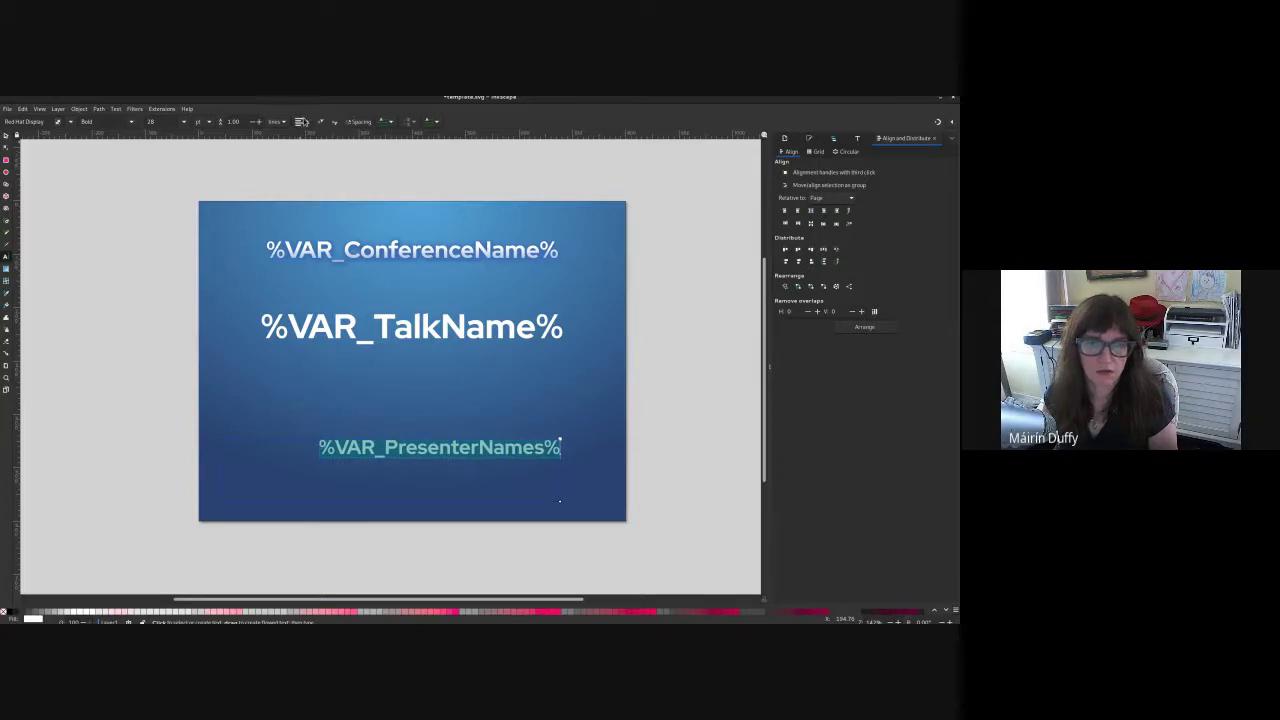
click(299, 121)
click(304, 135)
click(299, 121)
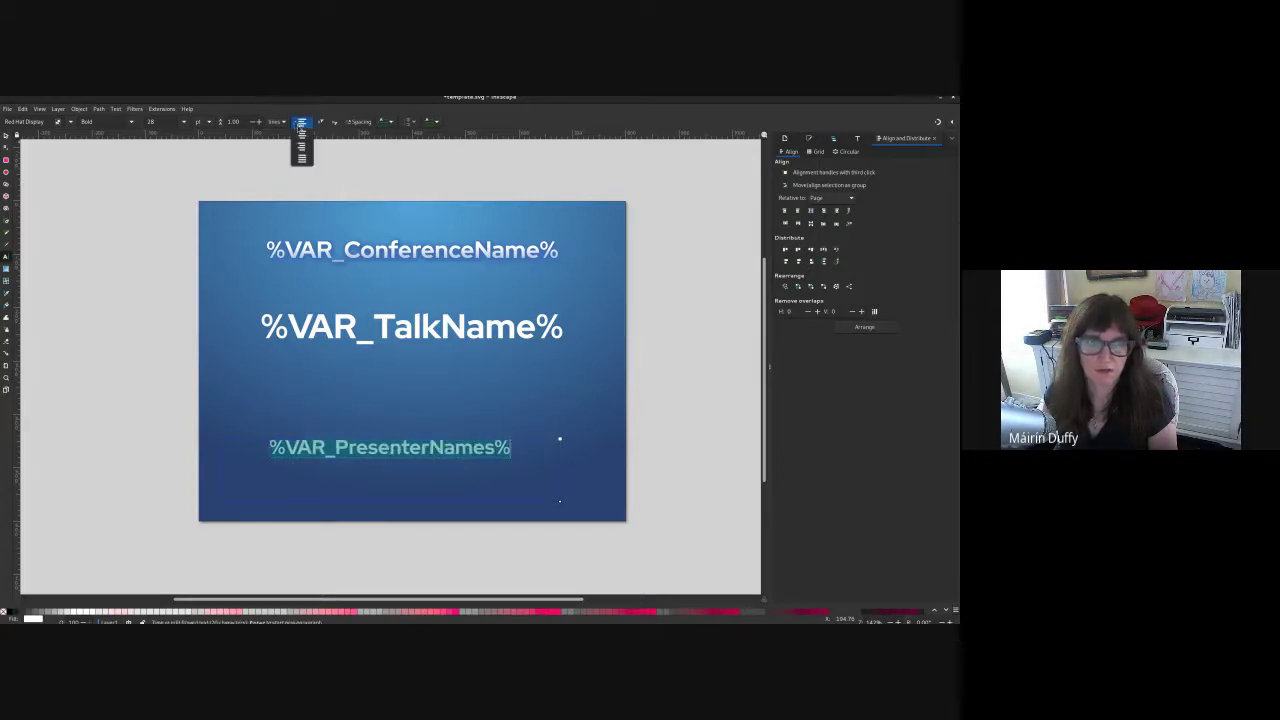
click(305, 149)
Step: Set the %VAR_PresenterNames% text to Align left and reselect its full line
click(299, 121)
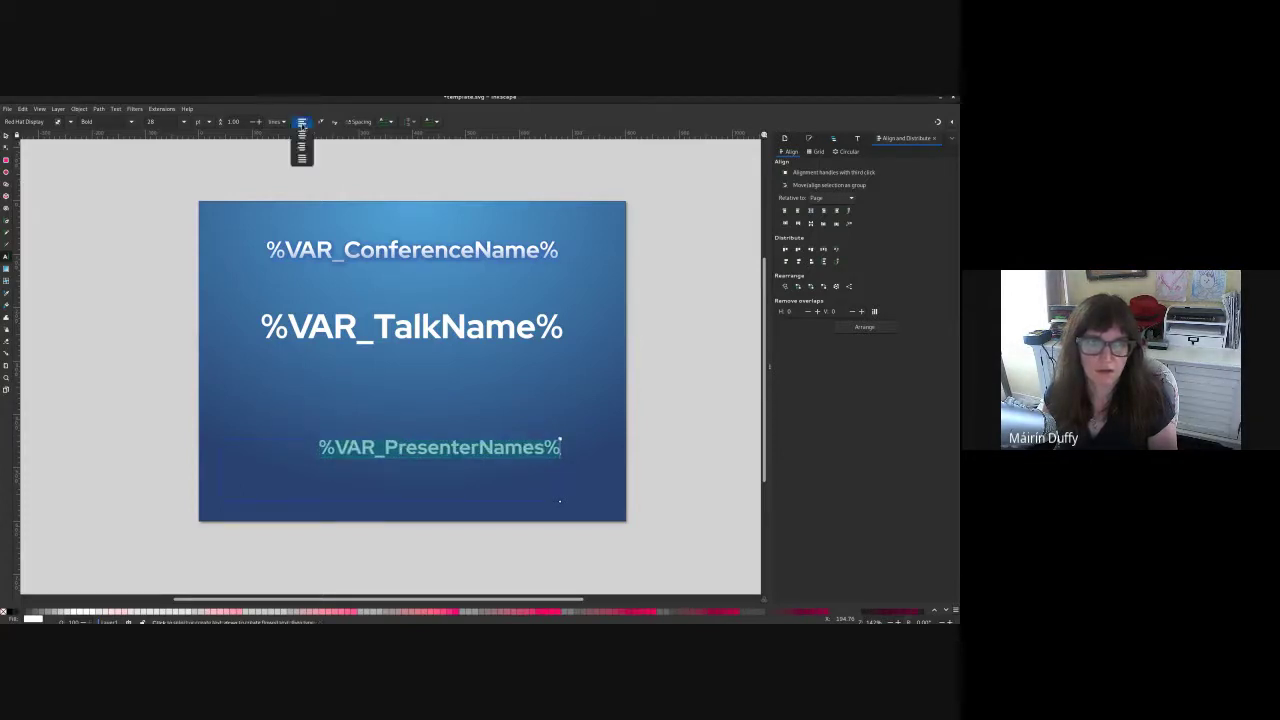
click(302, 128)
click(299, 121)
click(302, 128)
click(299, 121)
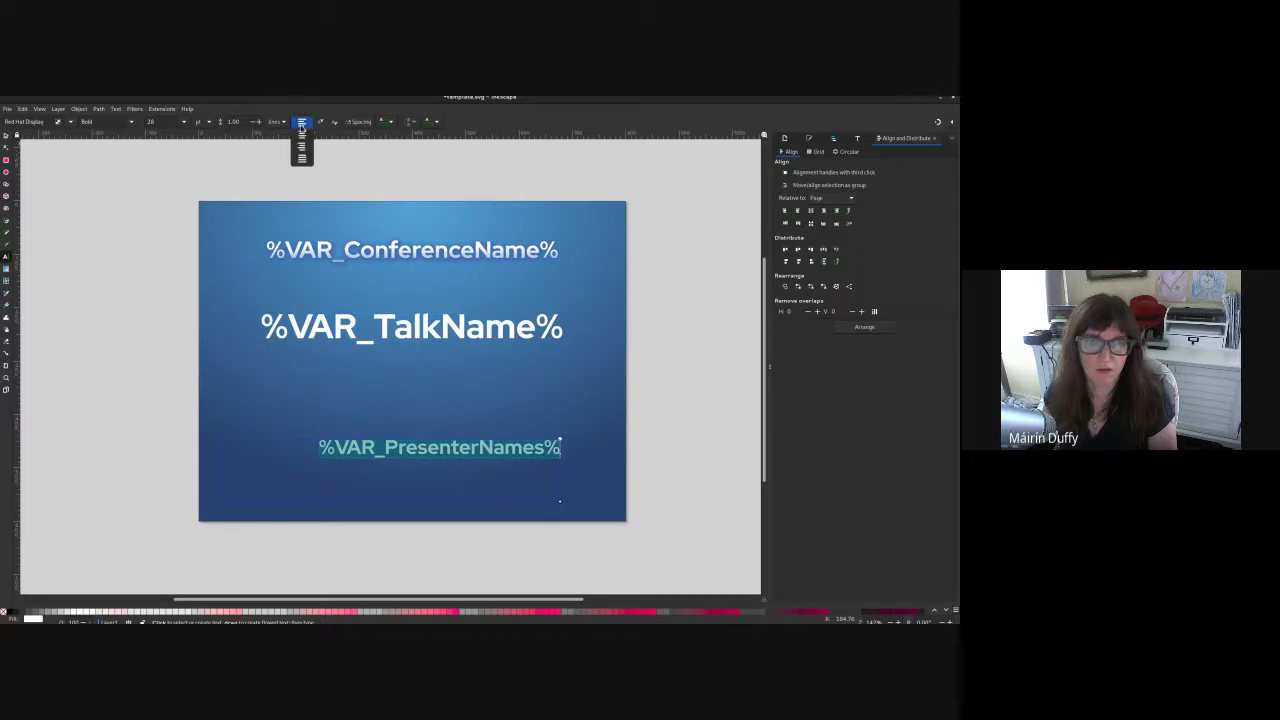
click(306, 147)
click(299, 121)
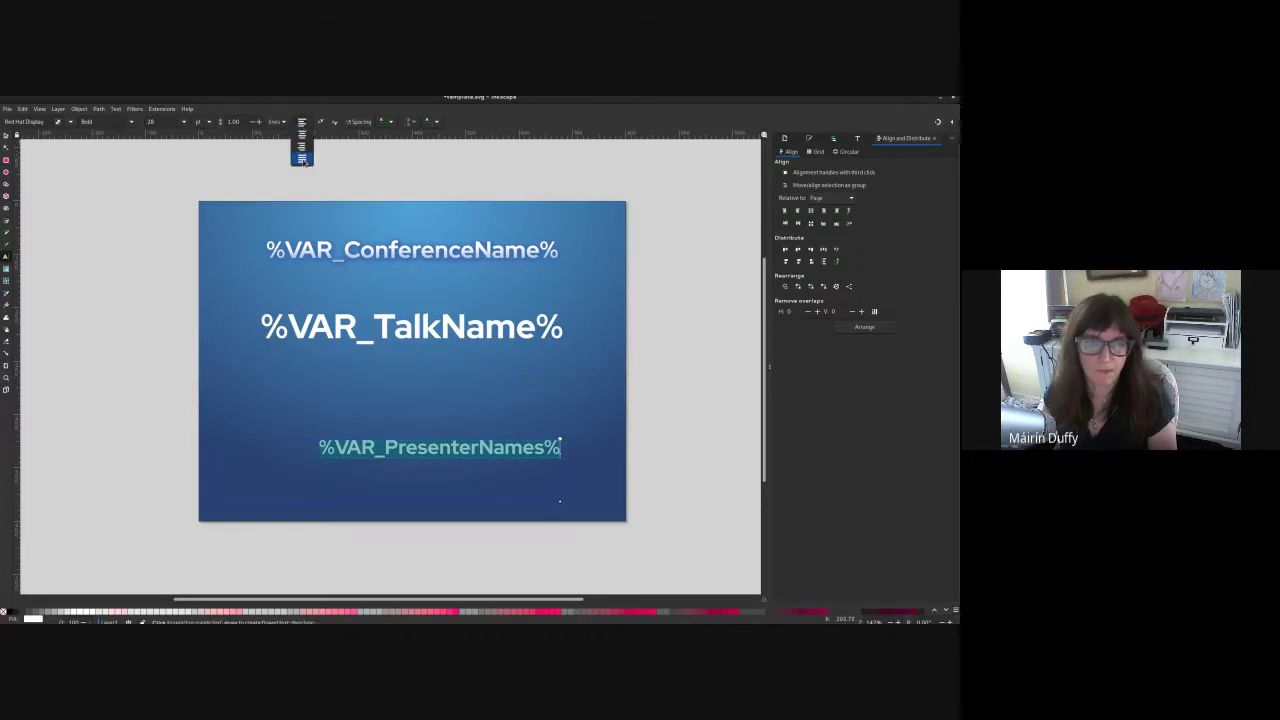
click(306, 161)
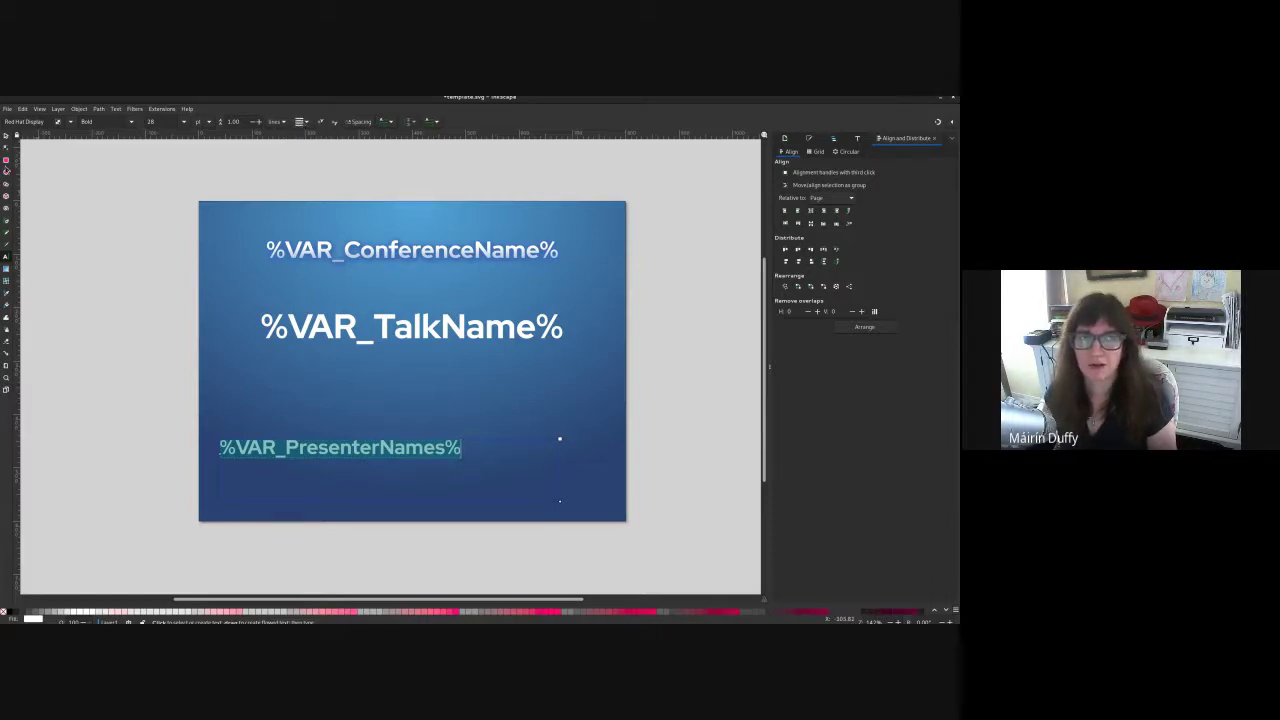
click(6, 136)
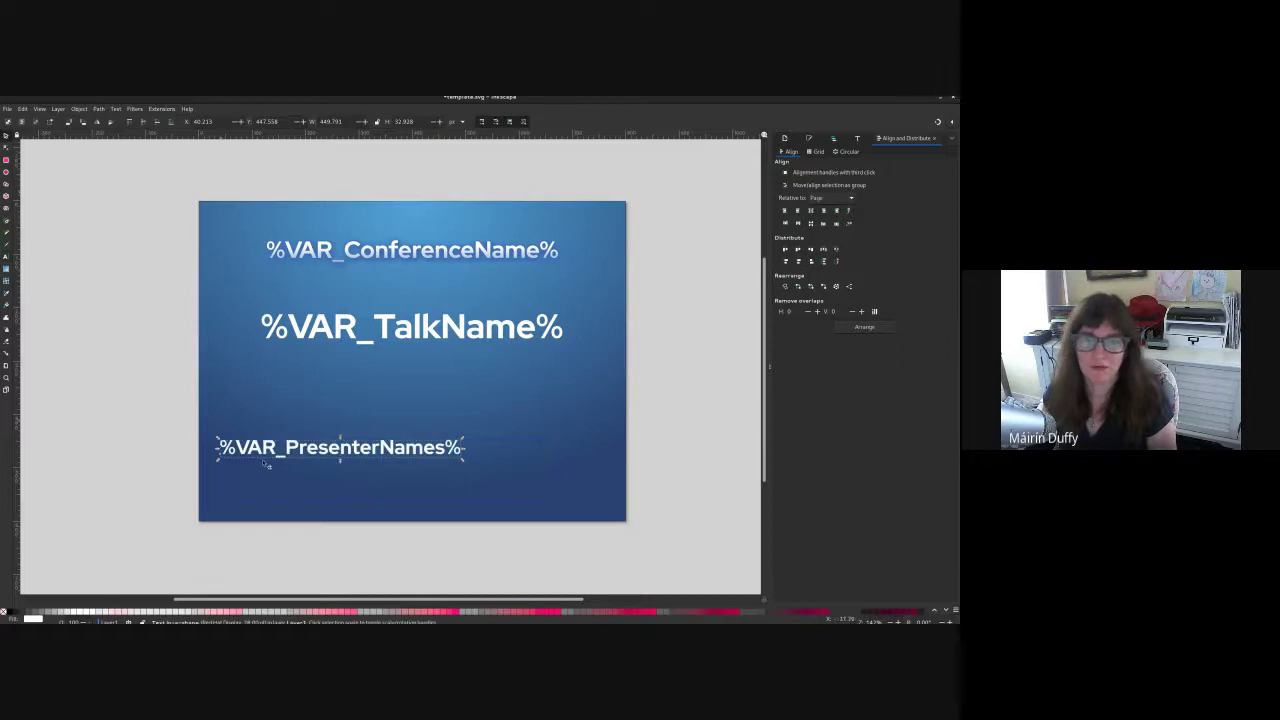
triple_click(409, 457)
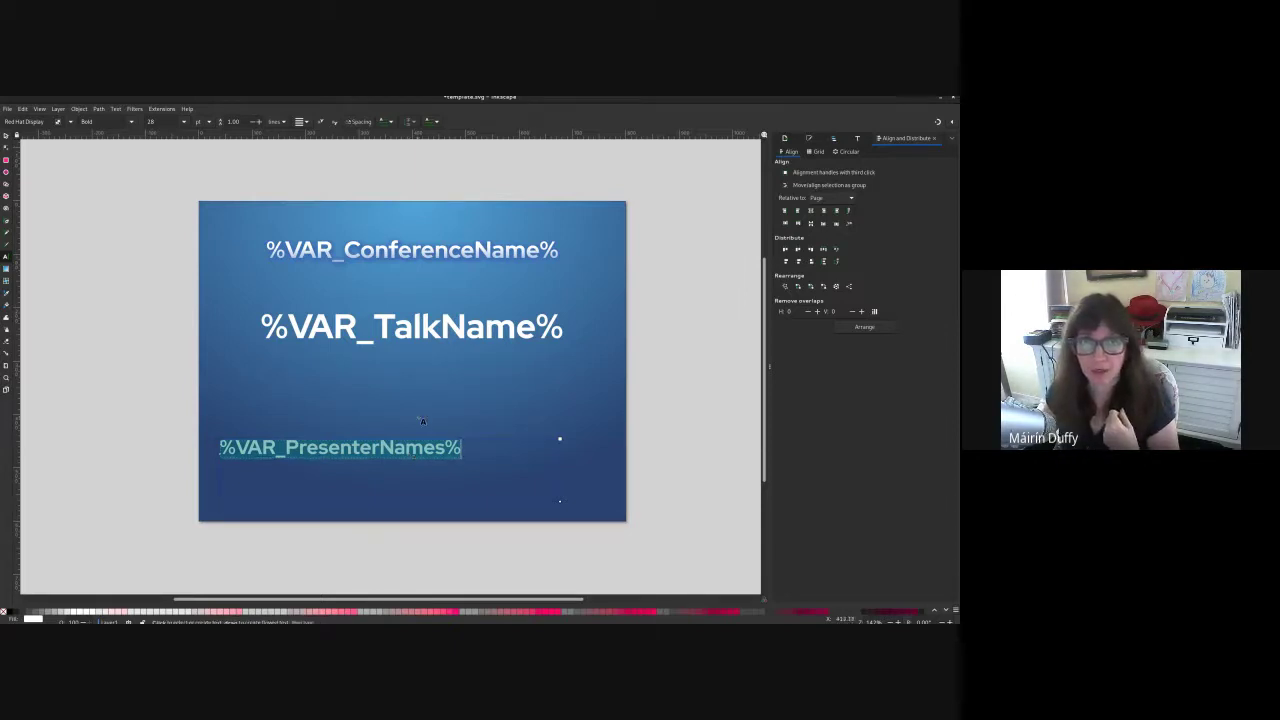
Step: Open the XML Editor from the Edit menu and enlarge it over the slide
click(24, 109)
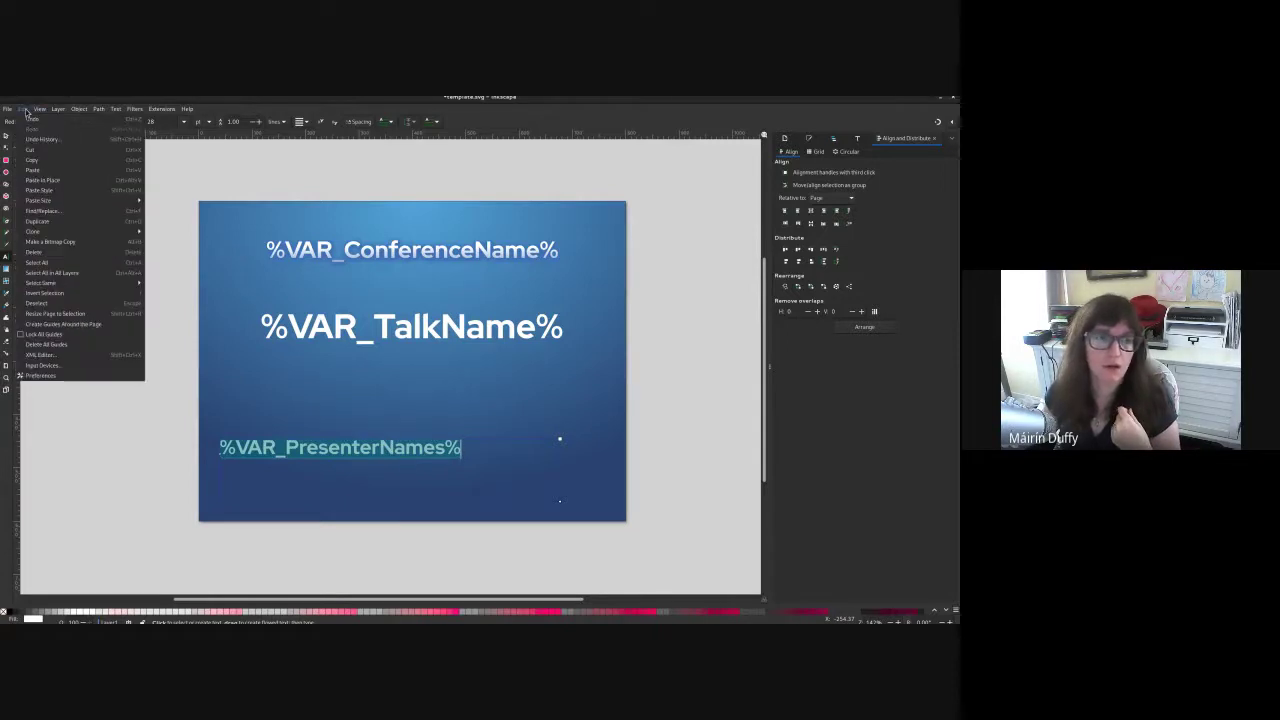
click(42, 355)
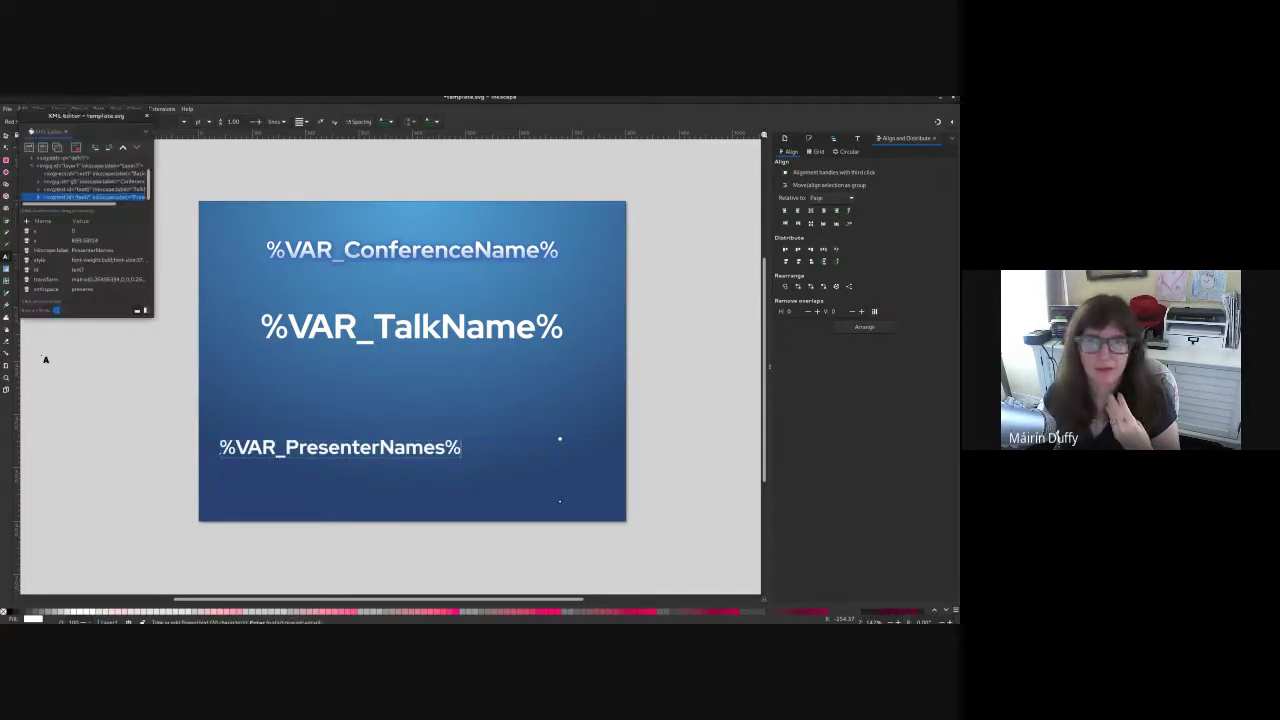
drag(82, 123, 314, 175)
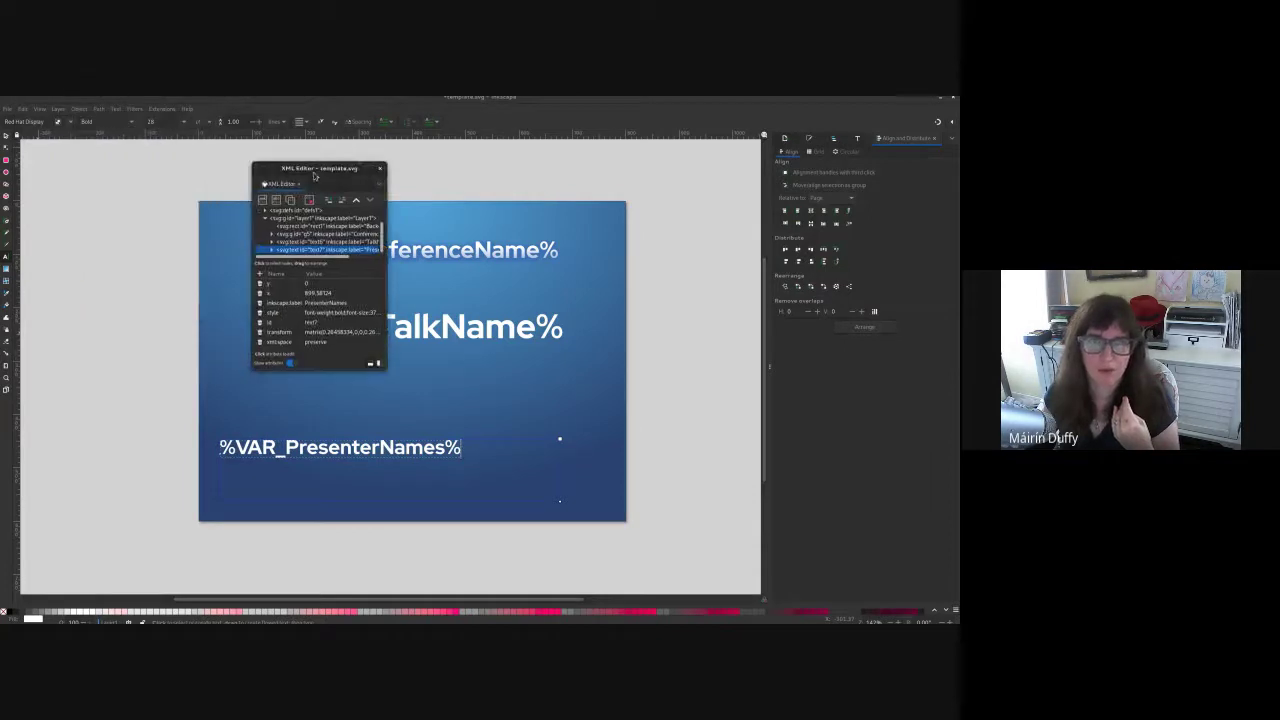
drag(387, 368, 765, 547)
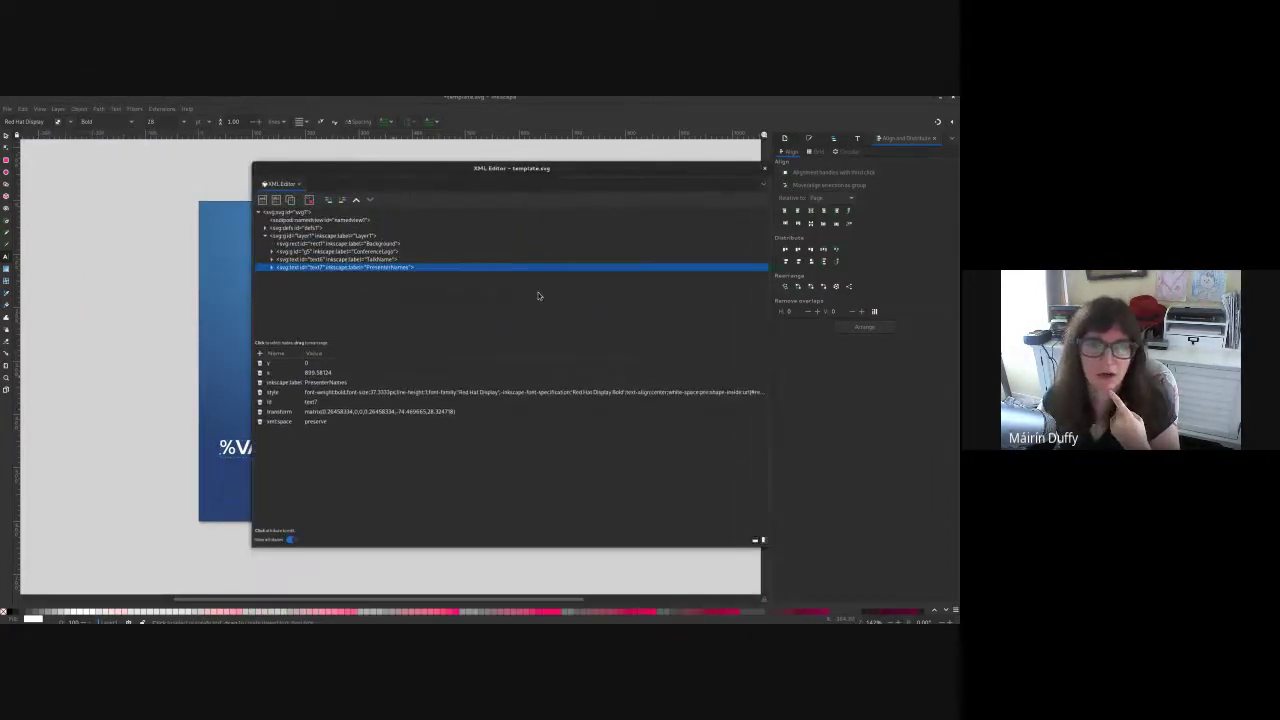
click(27, 109)
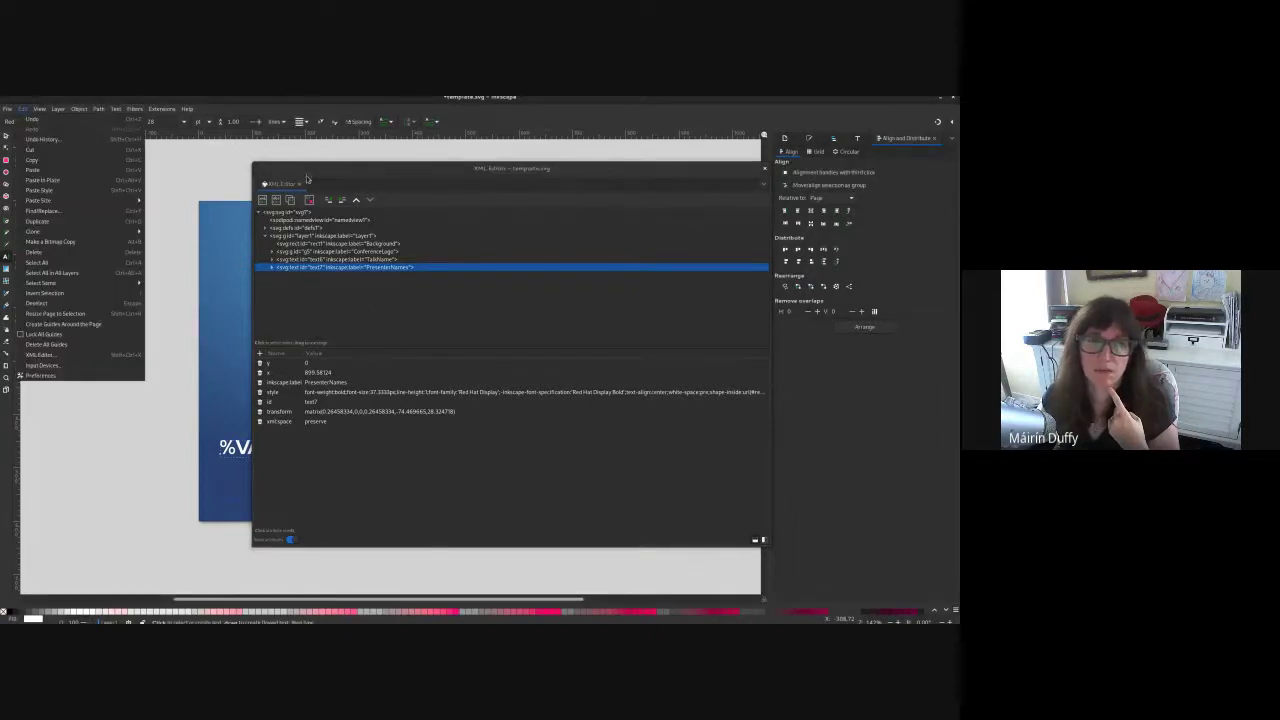
click(391, 281)
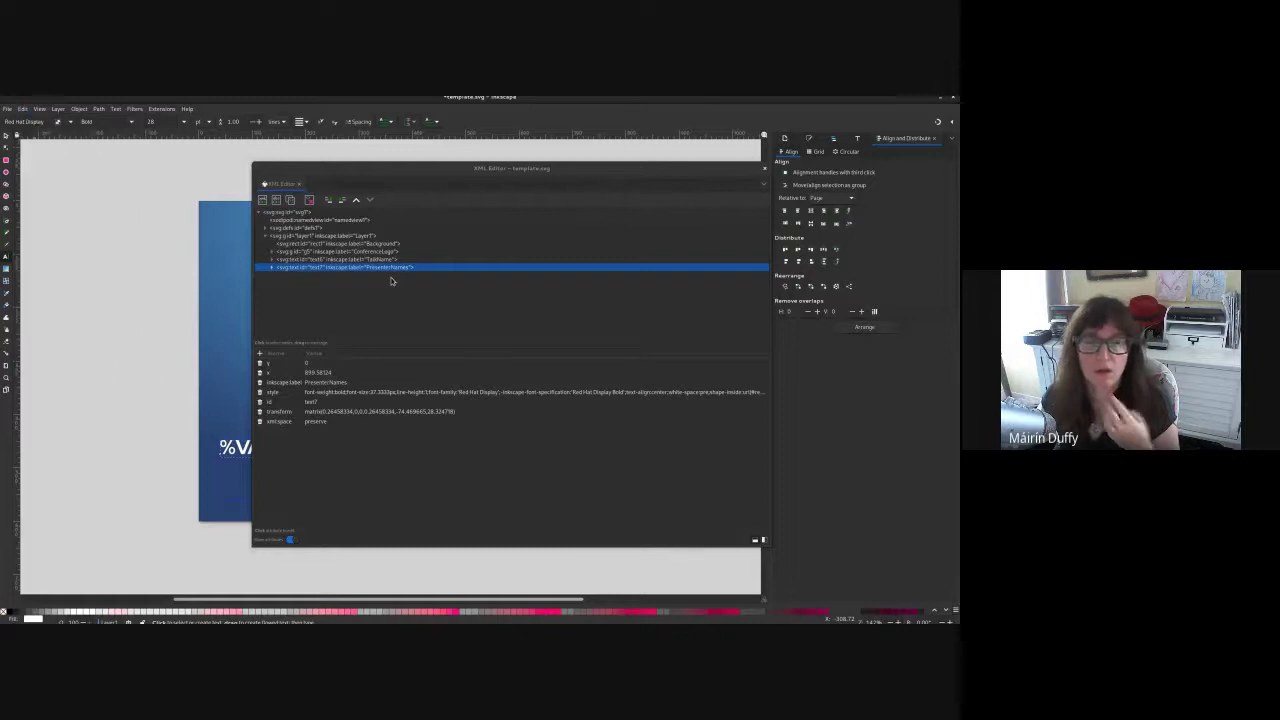
Step: Change the presenter tspan's style text-align from justify to left
click(271, 268)
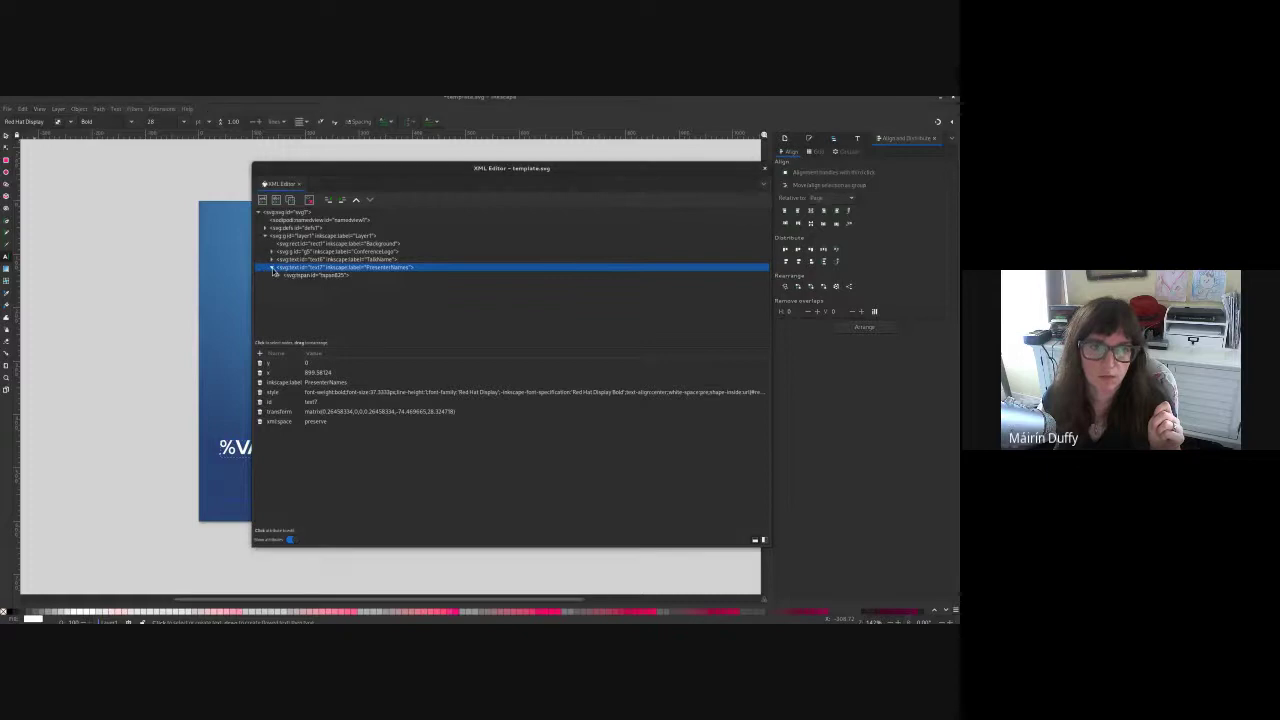
click(278, 277)
click(297, 283)
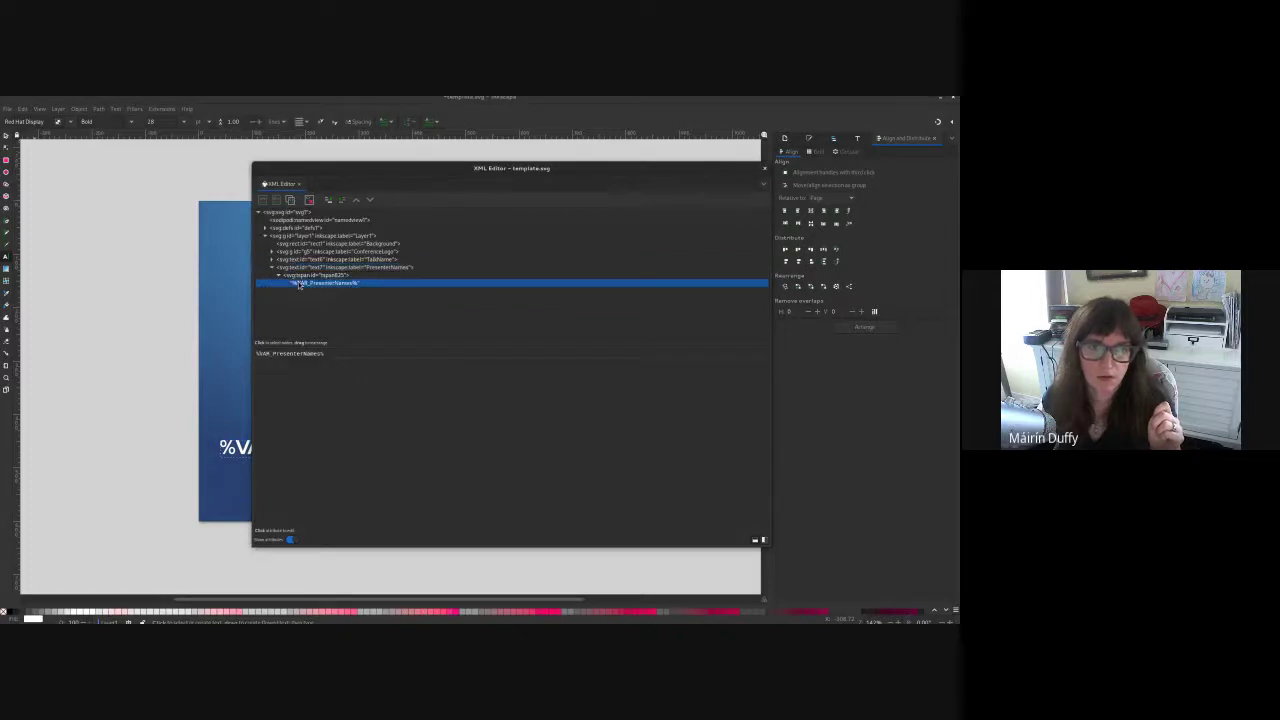
click(300, 276)
click(346, 392)
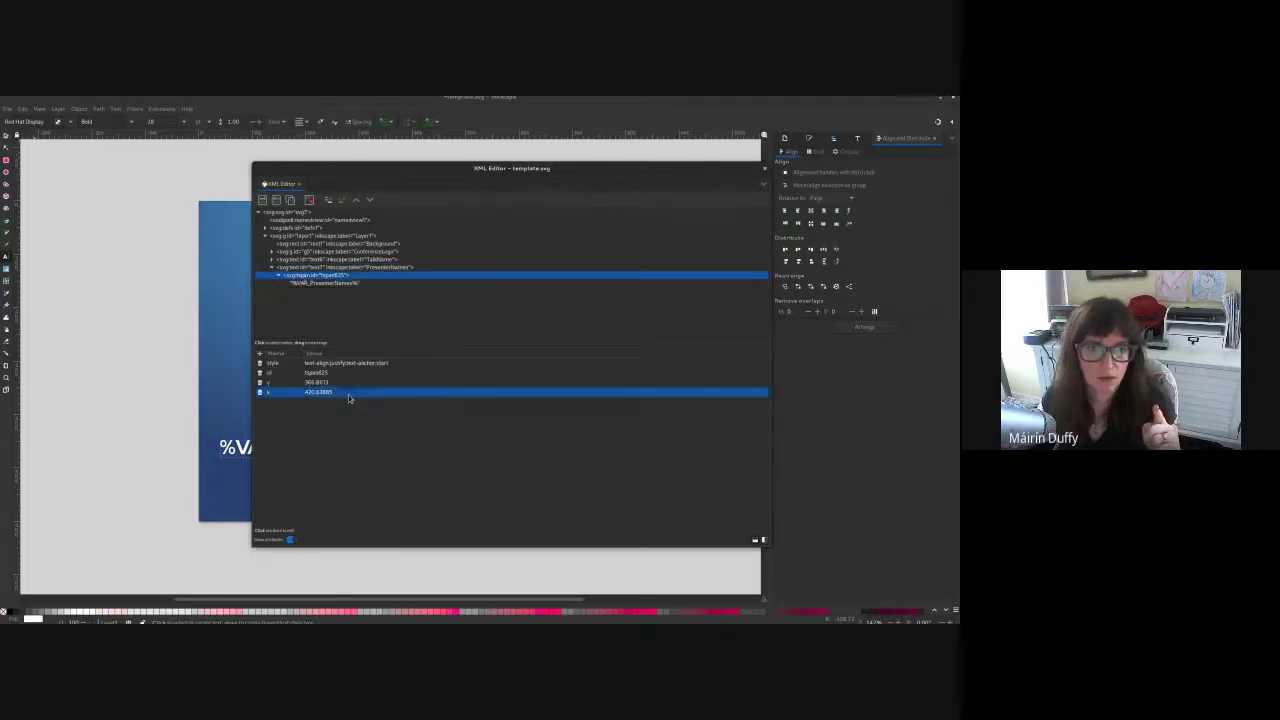
click(342, 365)
double_click(337, 363)
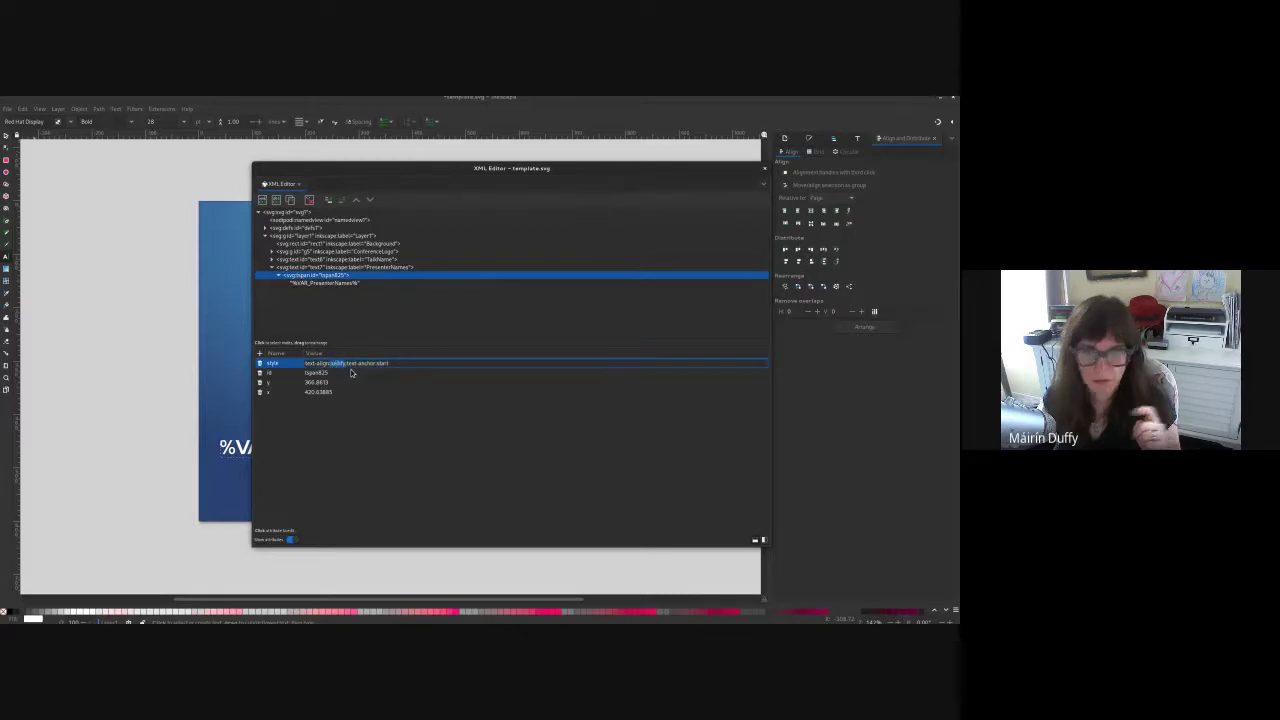
text(left)
click(351, 372)
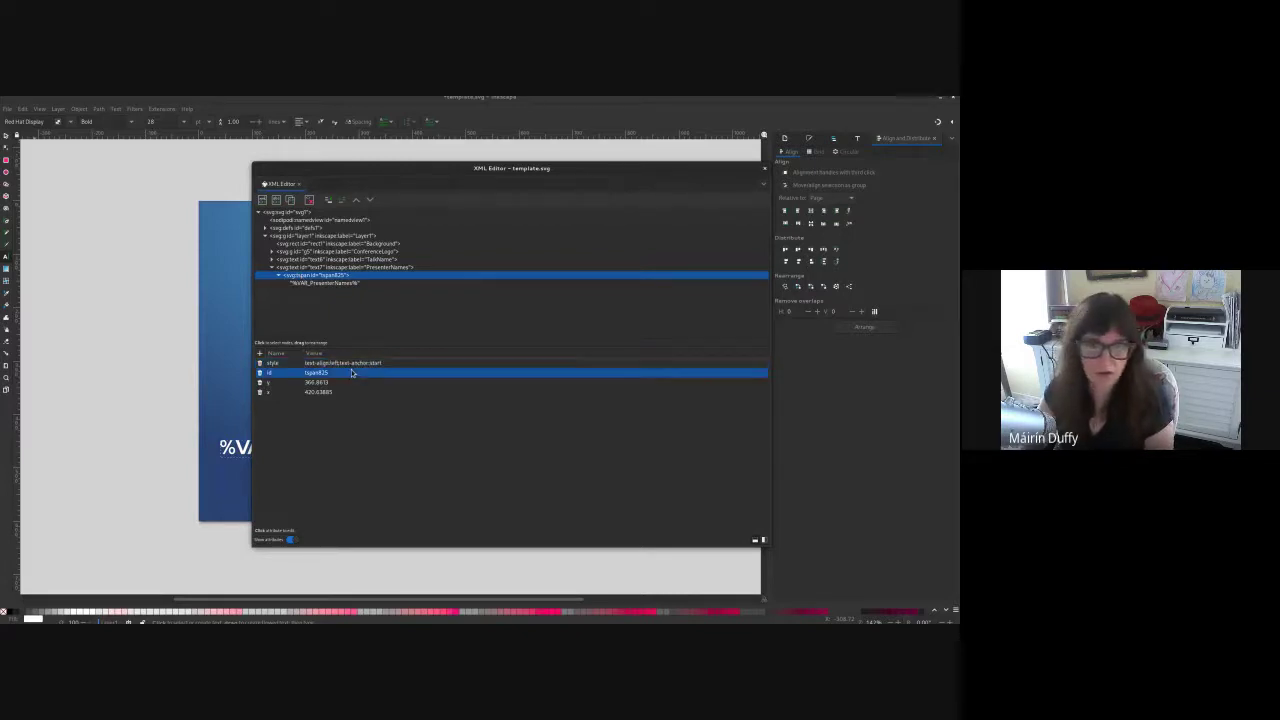
Step: Change the PresenterNames text element's style text-align from center to left
click(300, 267)
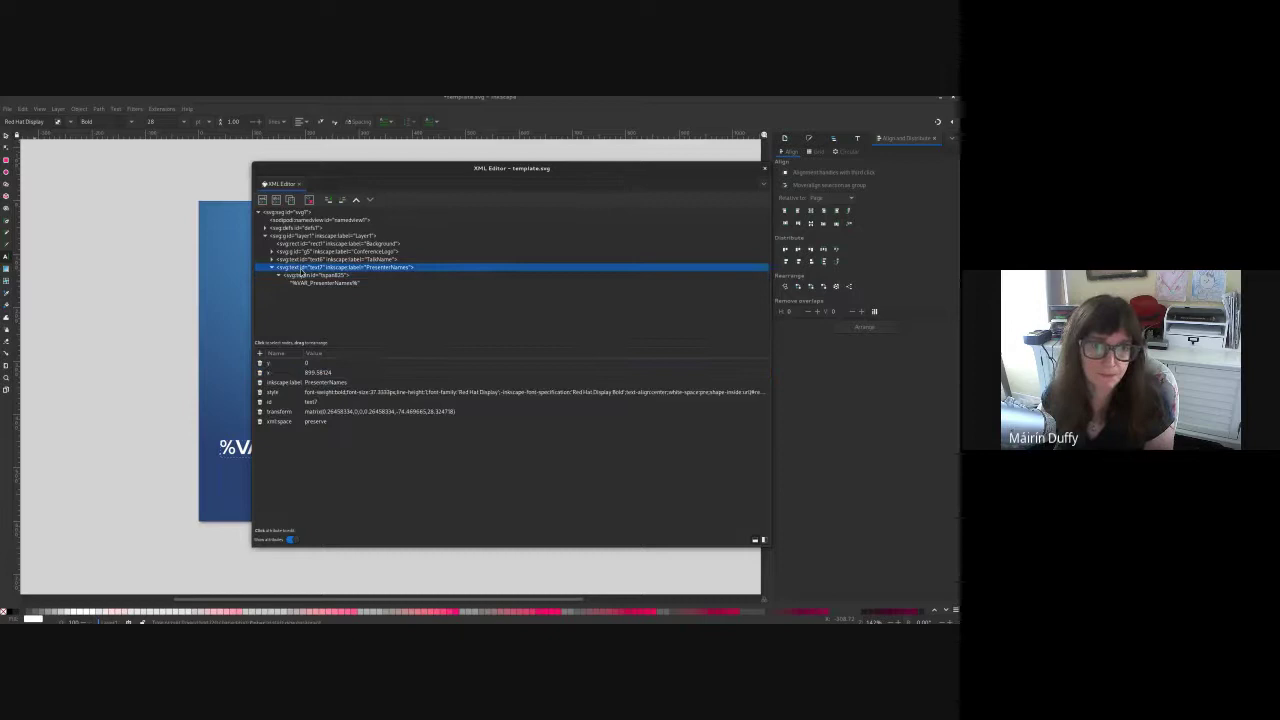
click(325, 392)
click(325, 393)
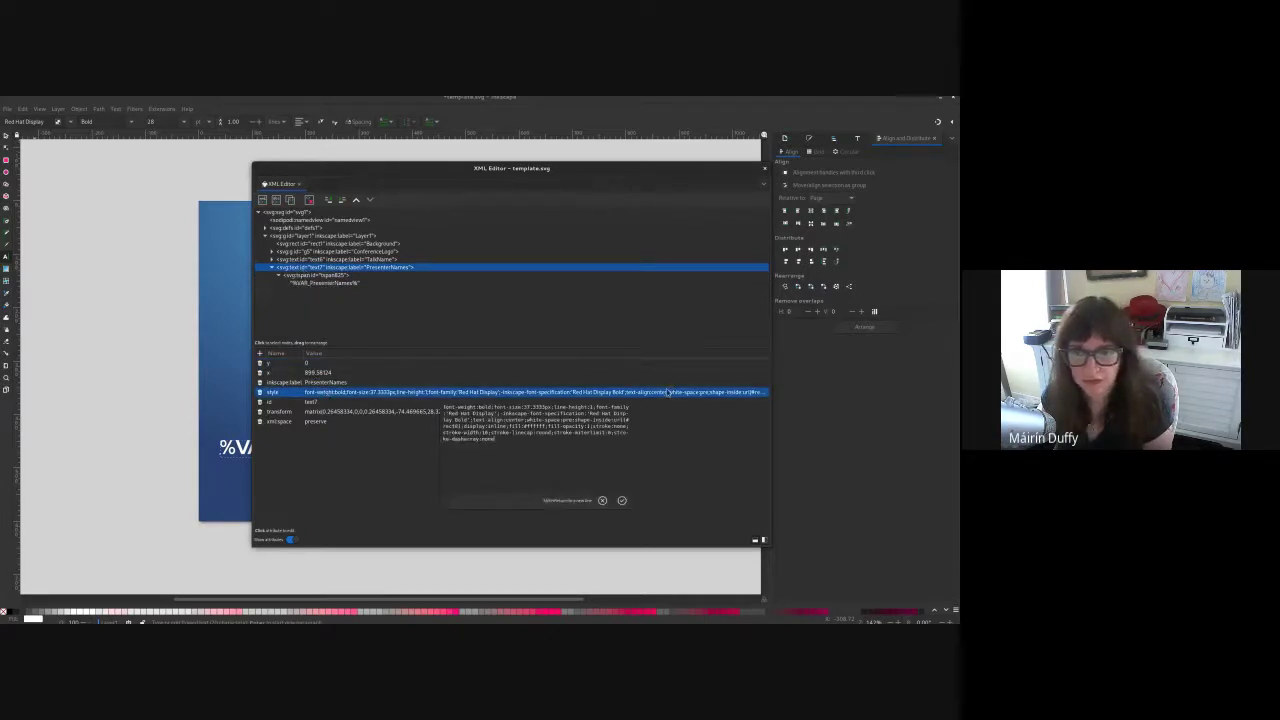
key(ctrl+a)
key(BackSpace)
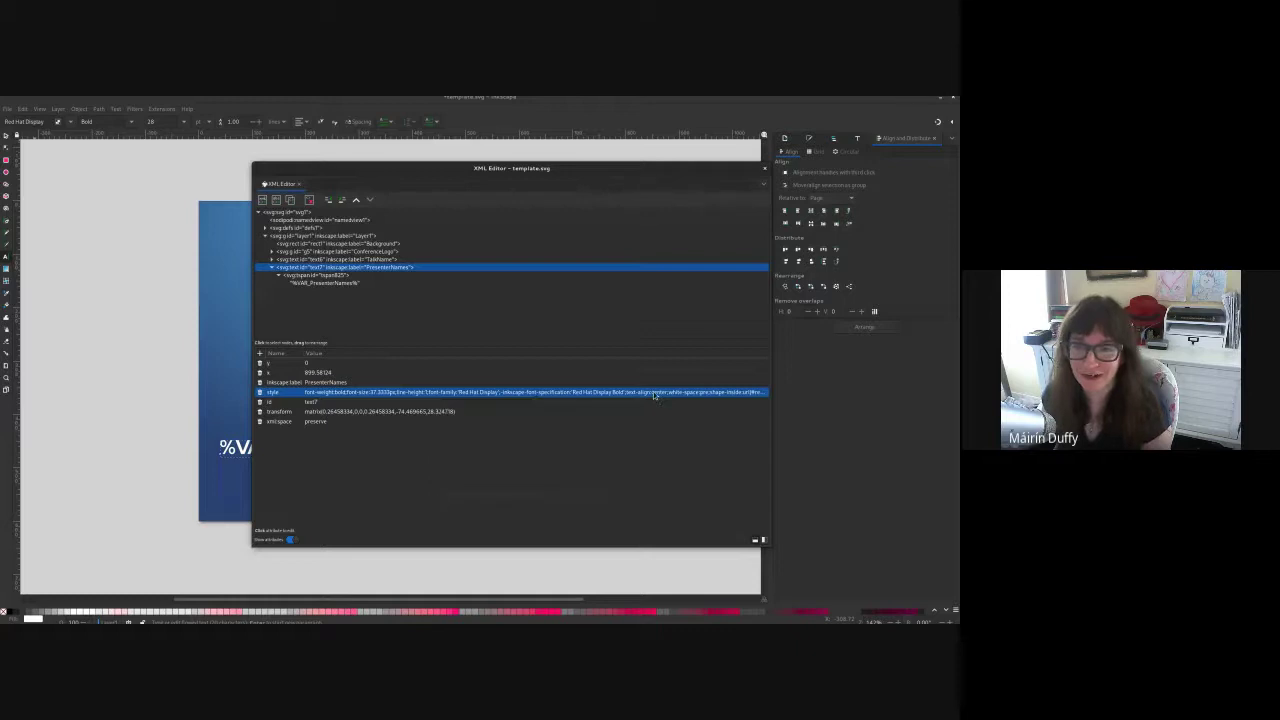
text(font-weight:bold;font-size:37.3333px;line-height:1;font-family:'Red Hat Display';-inkscape-font-specification:'Red Hat Display Bold';text-align:center;white-space:pre;shape-inside:url(#rect8);display:inline;fill:#ffffff;fill-opacity:1;stroke:none;stroke-width:10;stroke-linecap:round;stroke-miterlimit:0;stroke-dasharray:none)
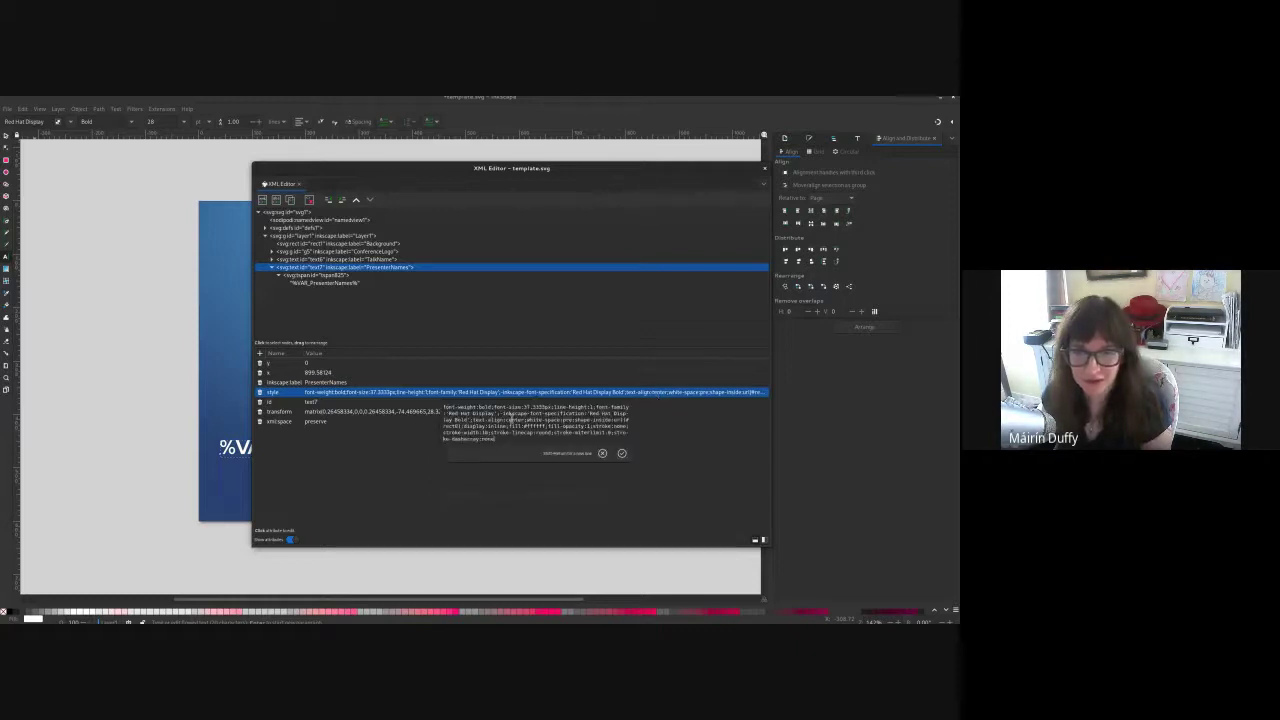
double_click(514, 420)
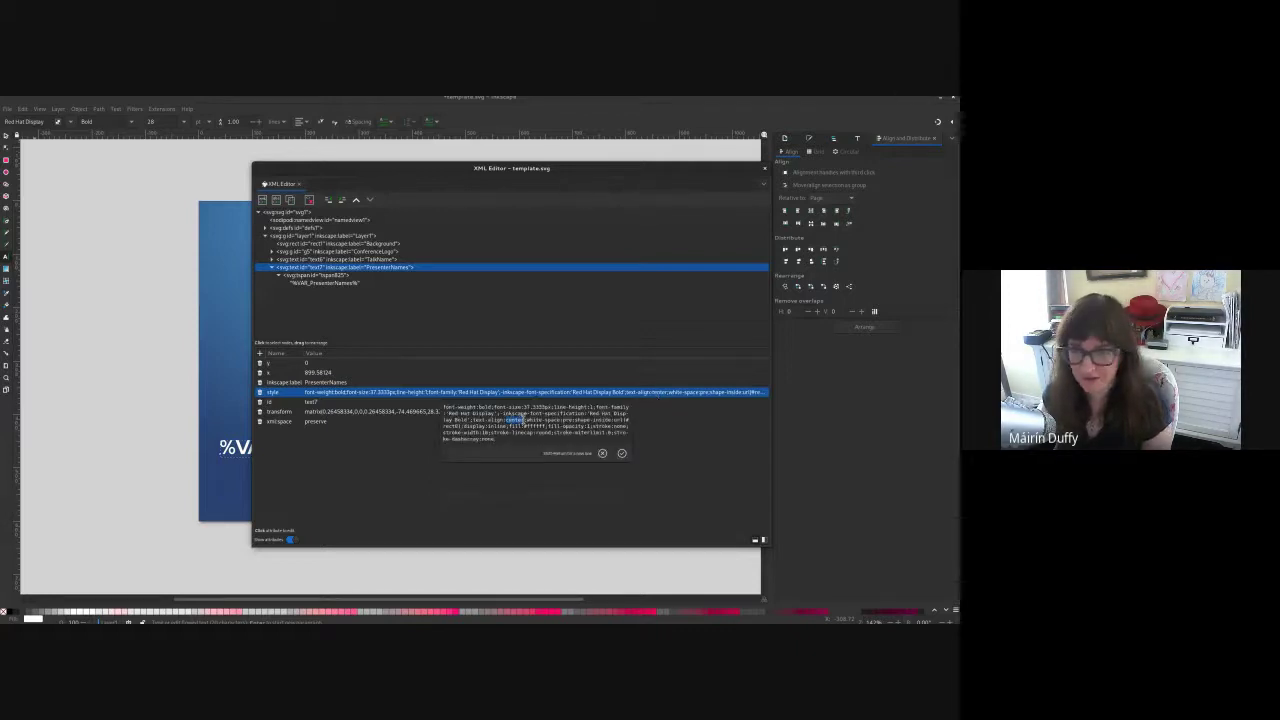
text(left)
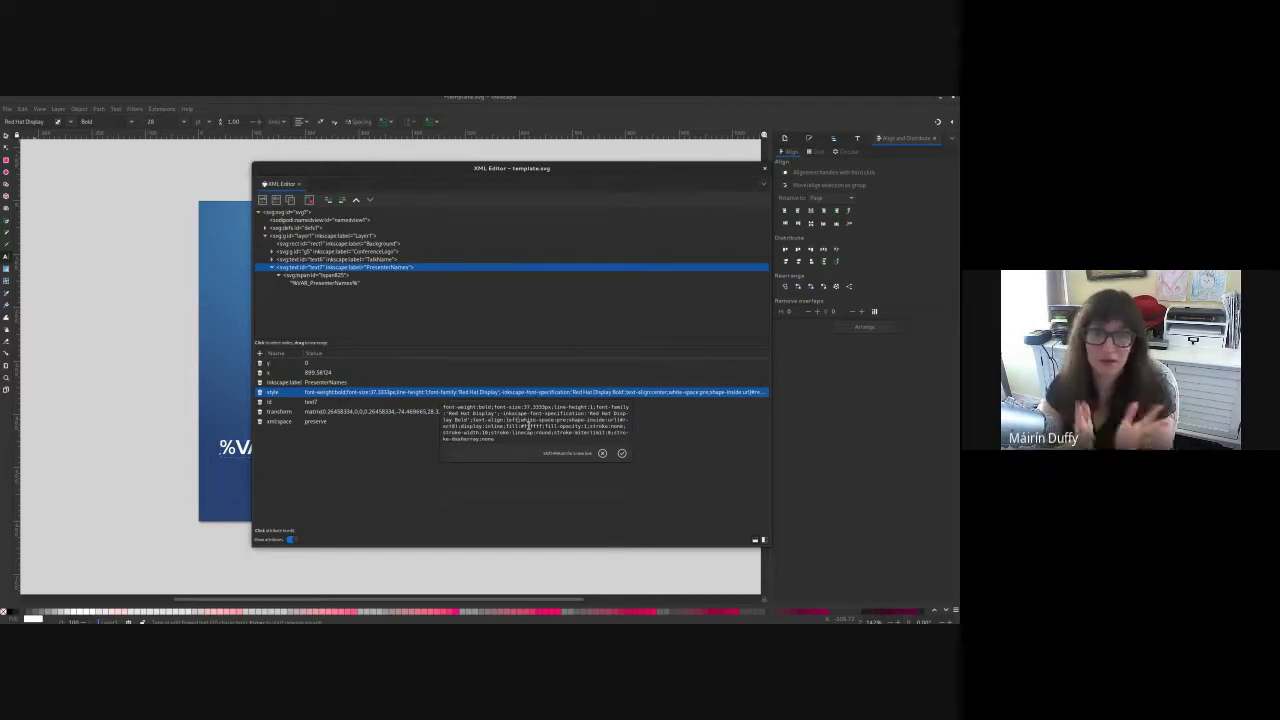
key(Return)
click(523, 421)
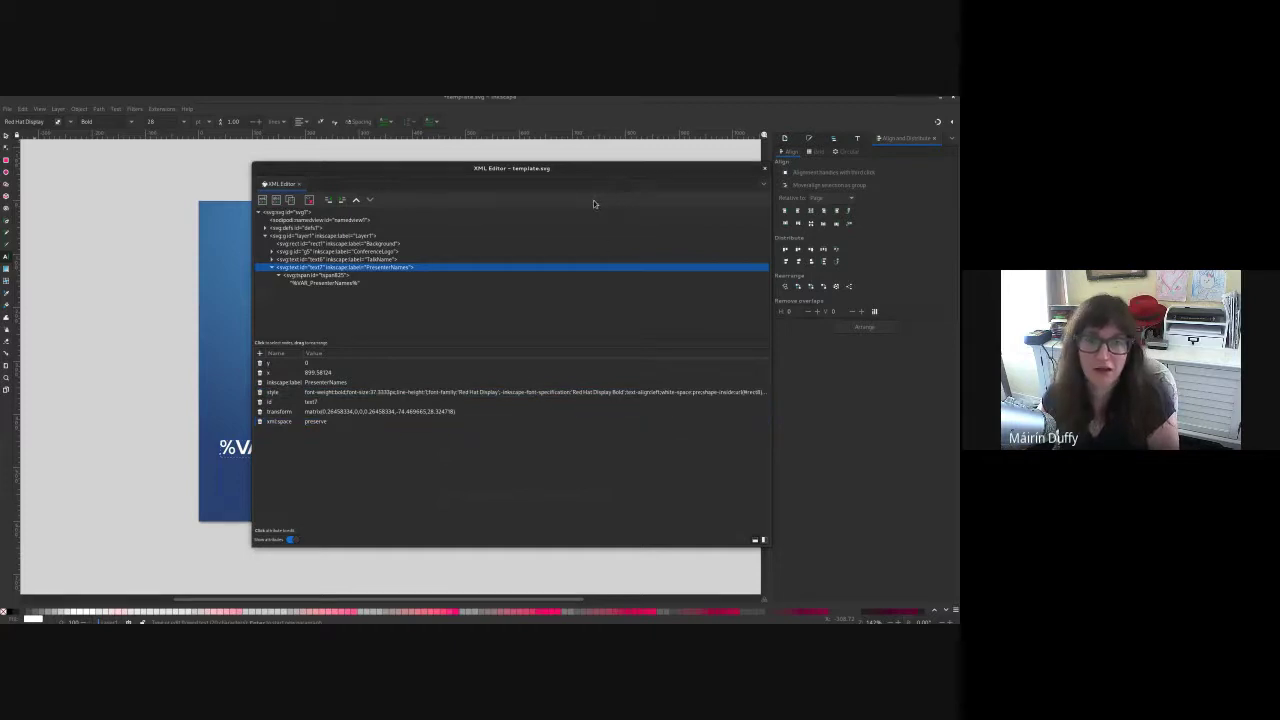
Step: Close the XML Editor and centre-align the %VAR_TalkName% text
click(764, 168)
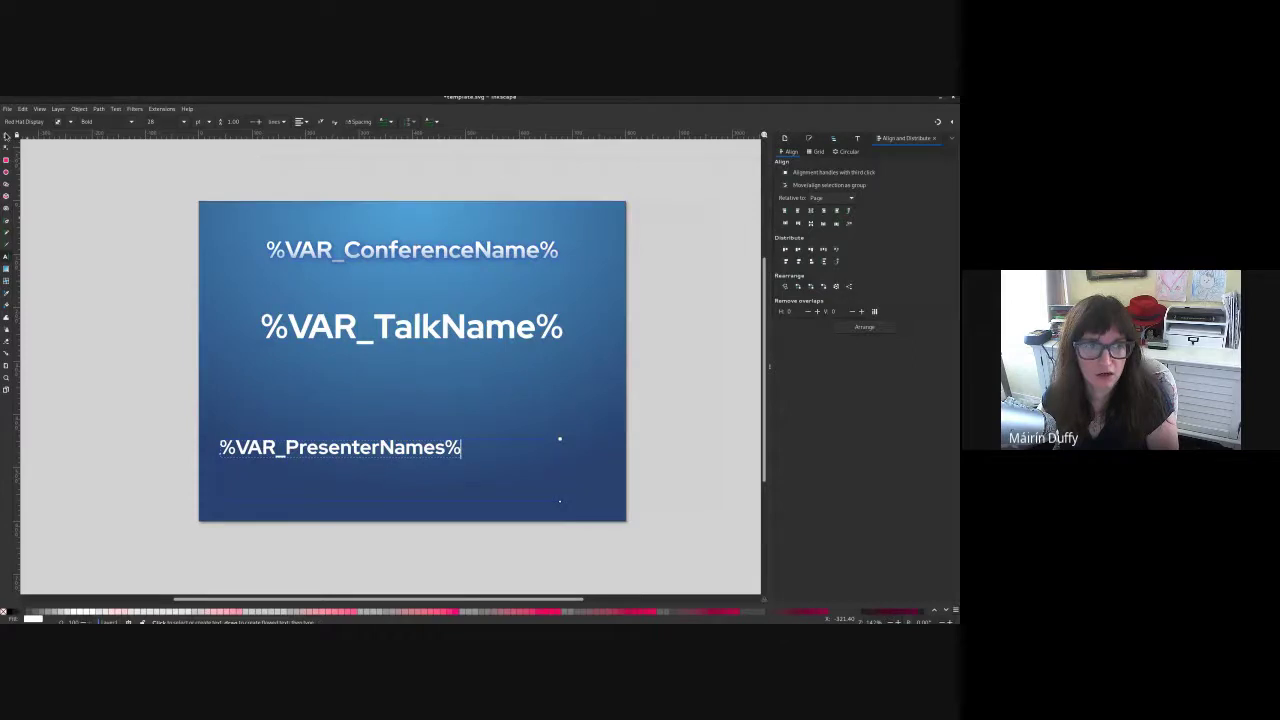
click(6, 134)
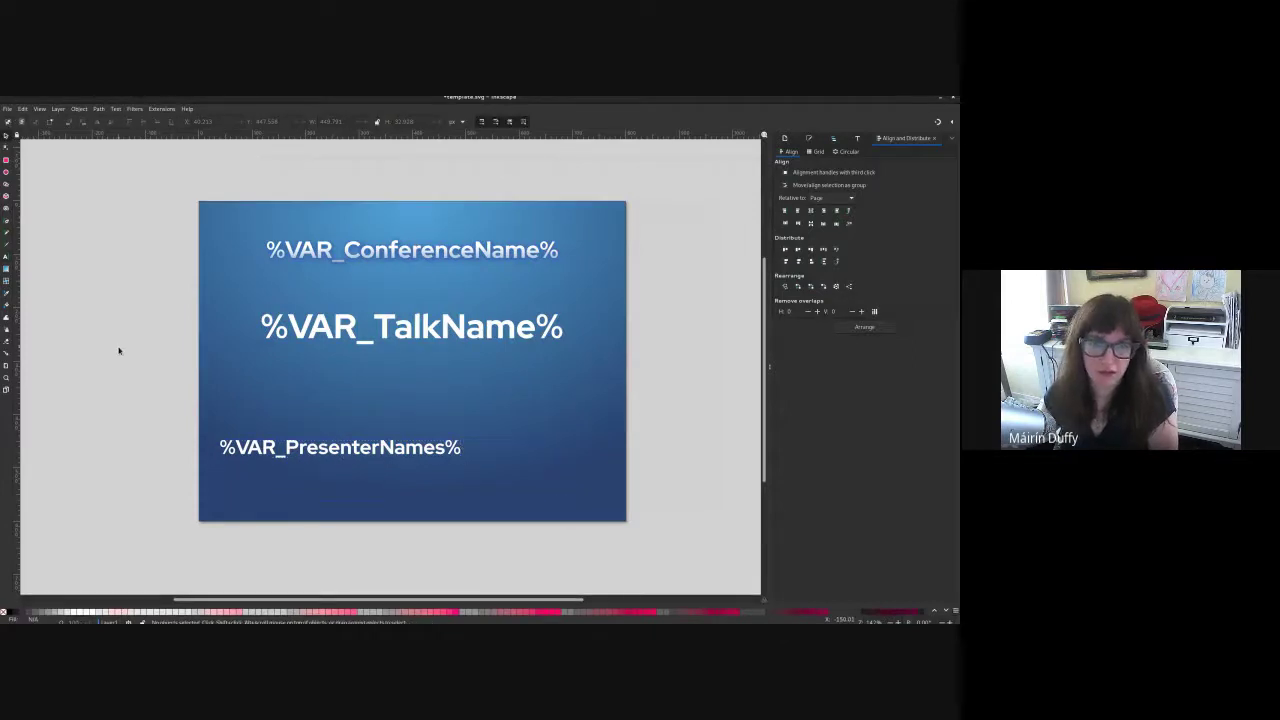
click(376, 324)
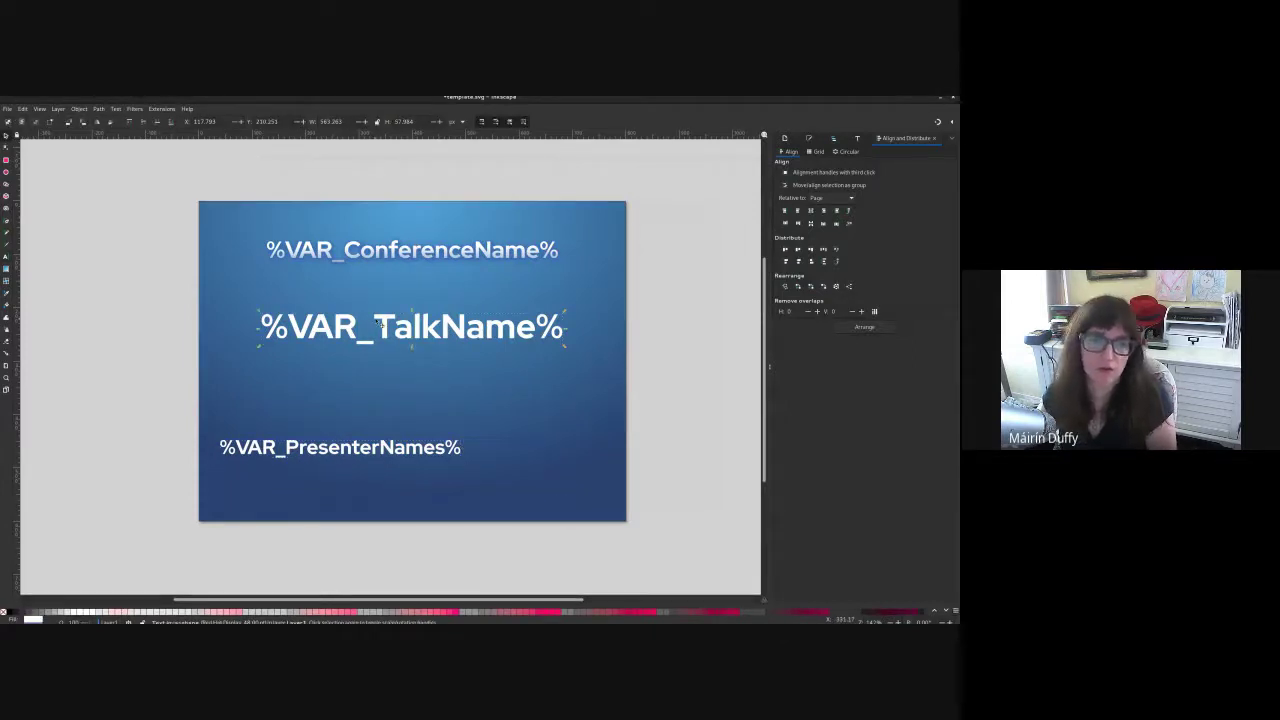
triple_click(386, 323)
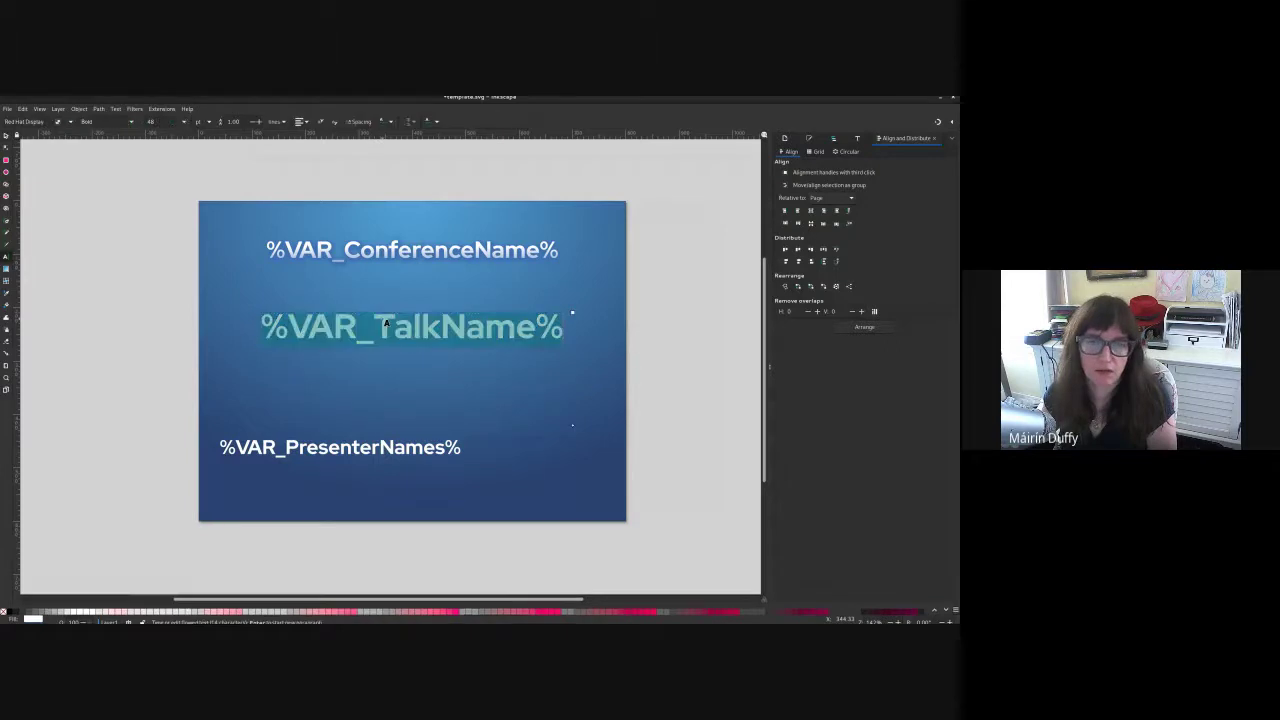
click(301, 121)
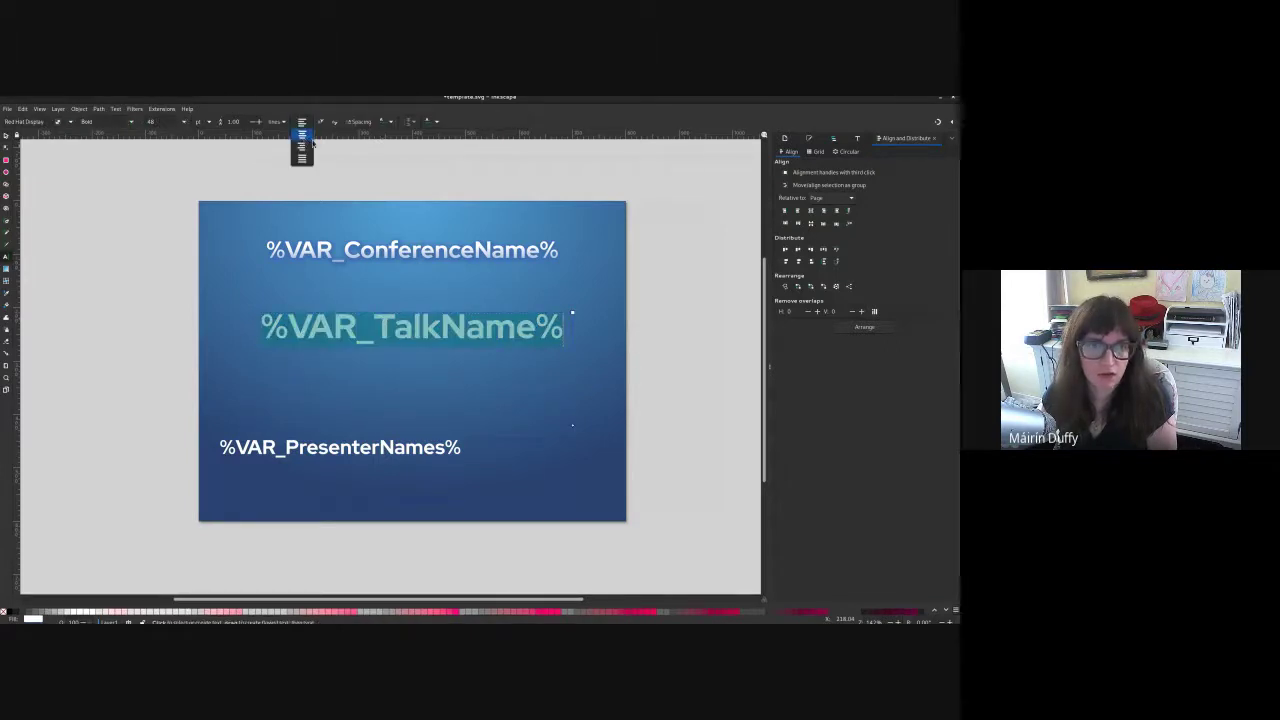
click(302, 146)
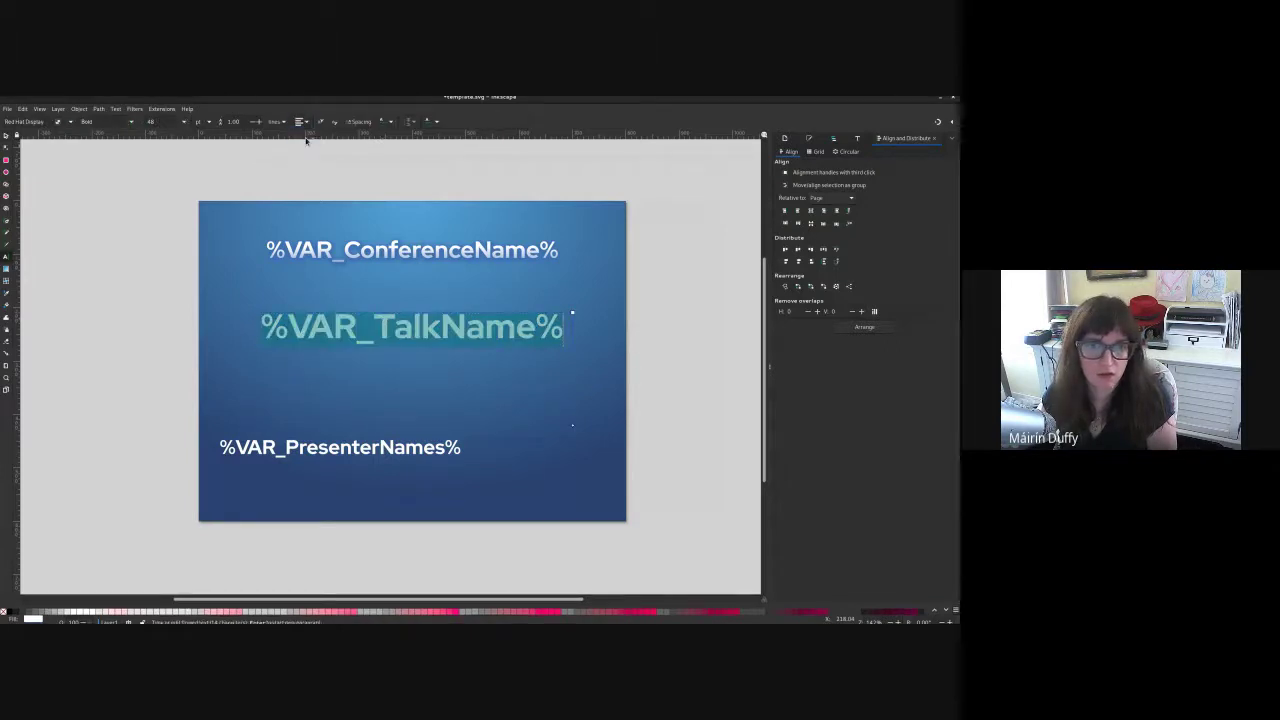
Step: Centre-align the %VAR_ConferenceName% text
click(7, 142)
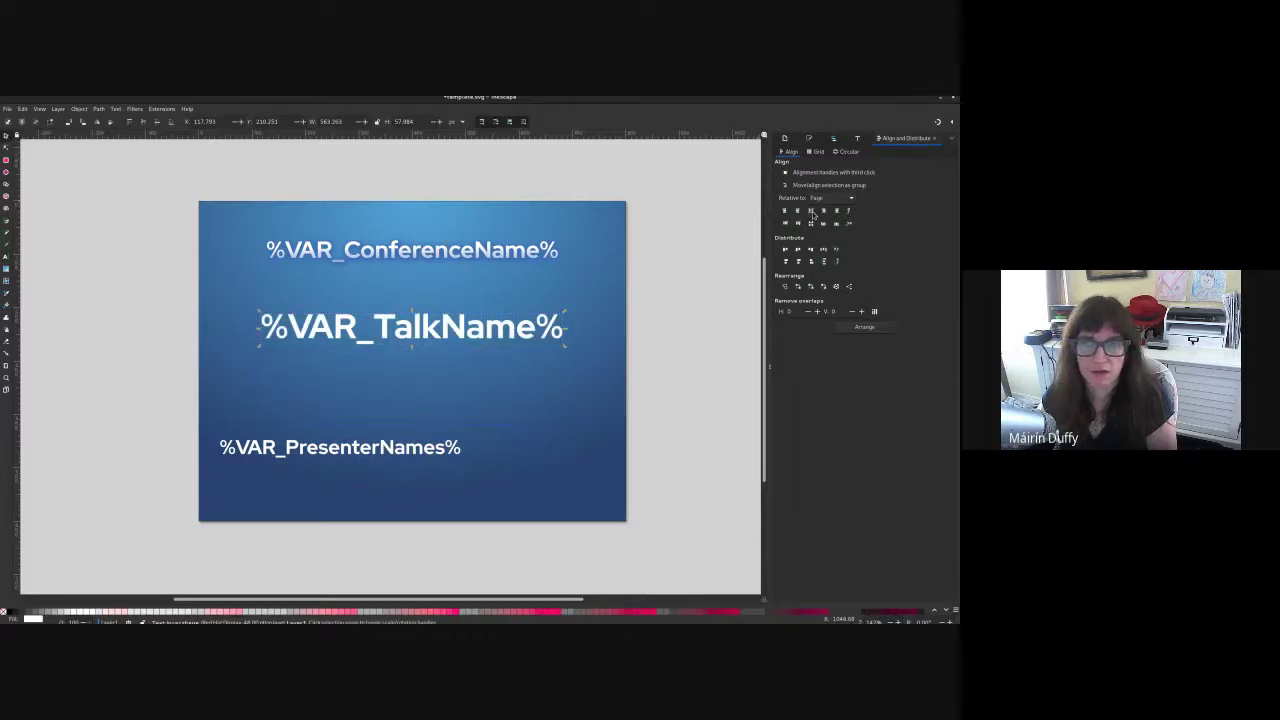
key(Escape)
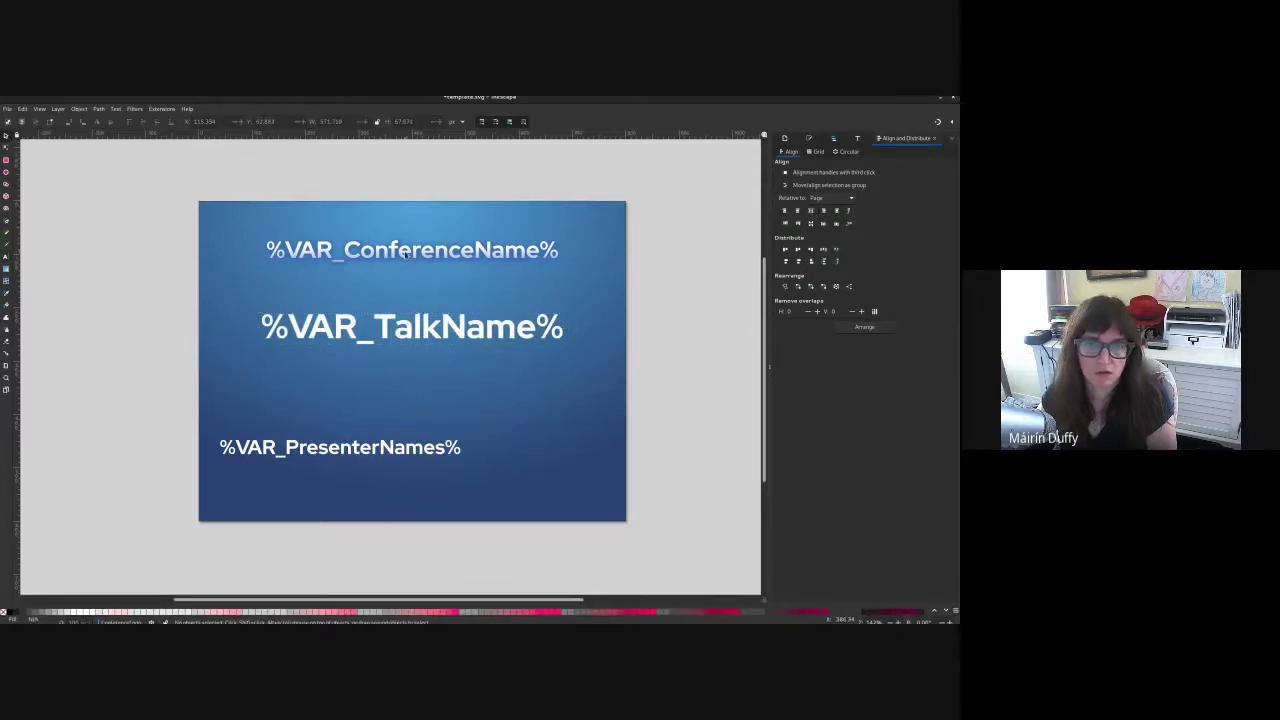
double_click(405, 254)
key(ctrl+a)
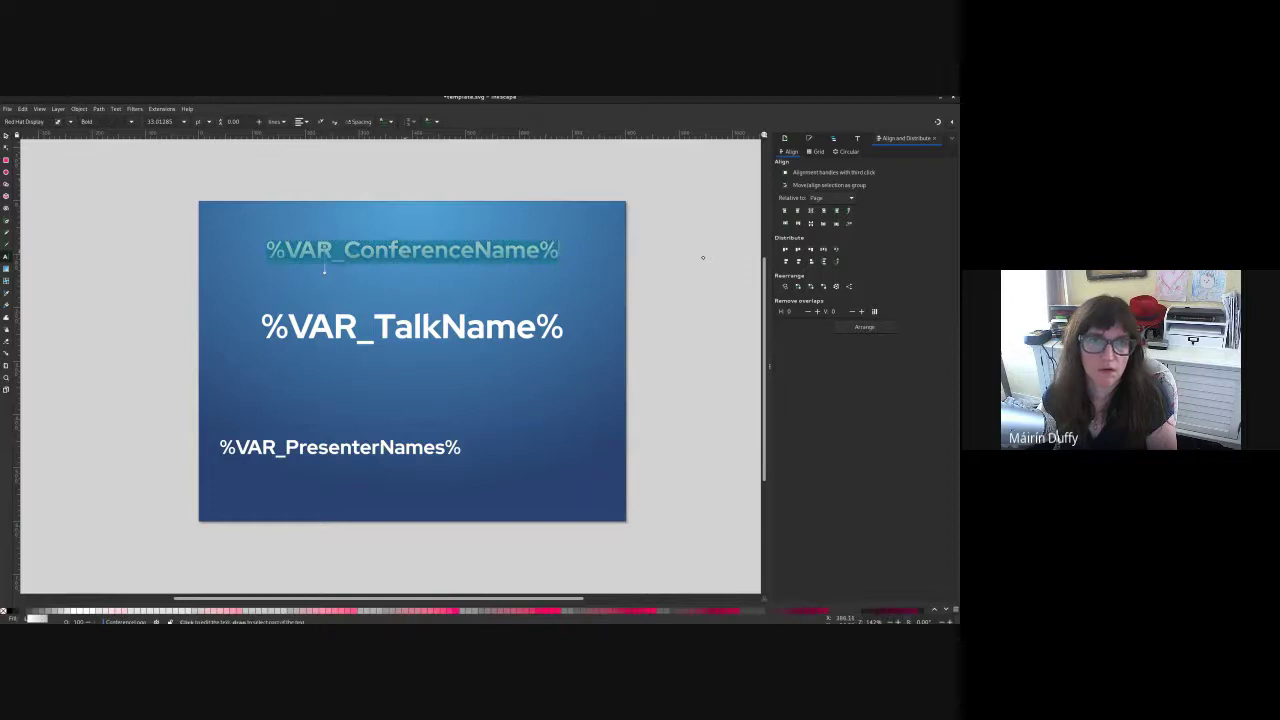
click(297, 122)
click(303, 139)
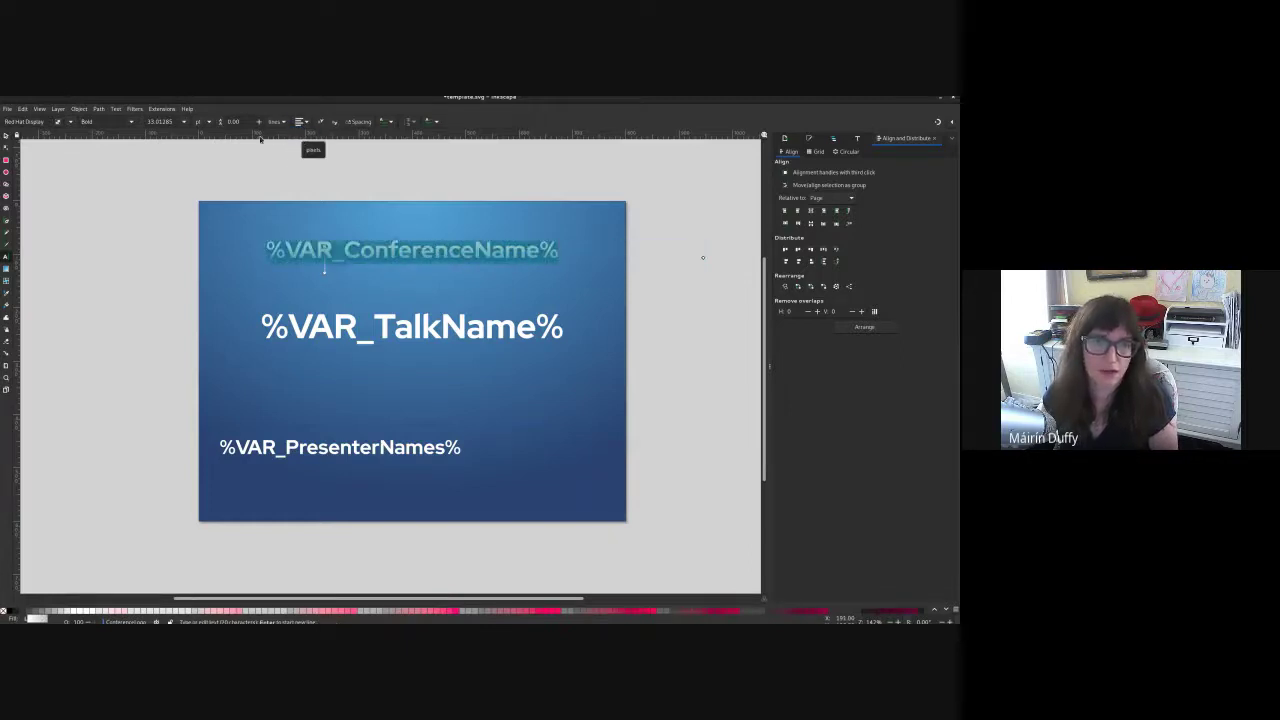
Step: Inspect the ConferenceName01 and ConferenceName02 span styles in the XML Editor to confirm centre alignment
click(22, 108)
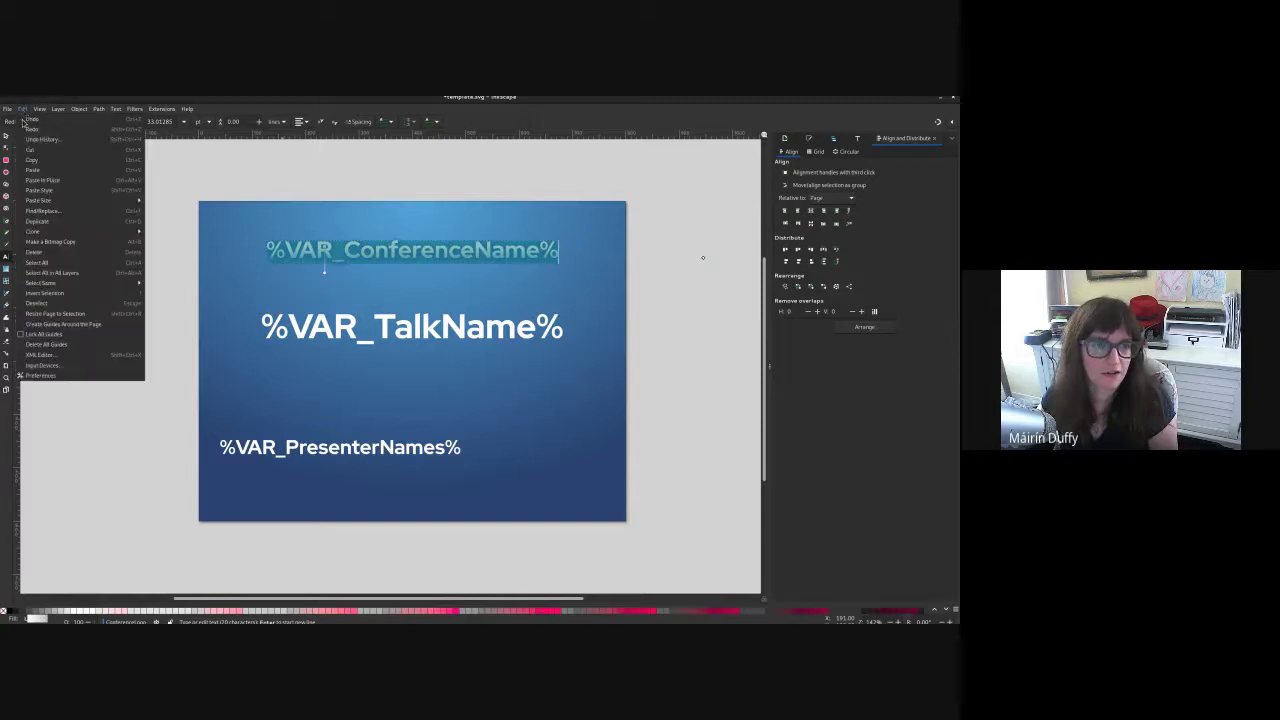
click(68, 355)
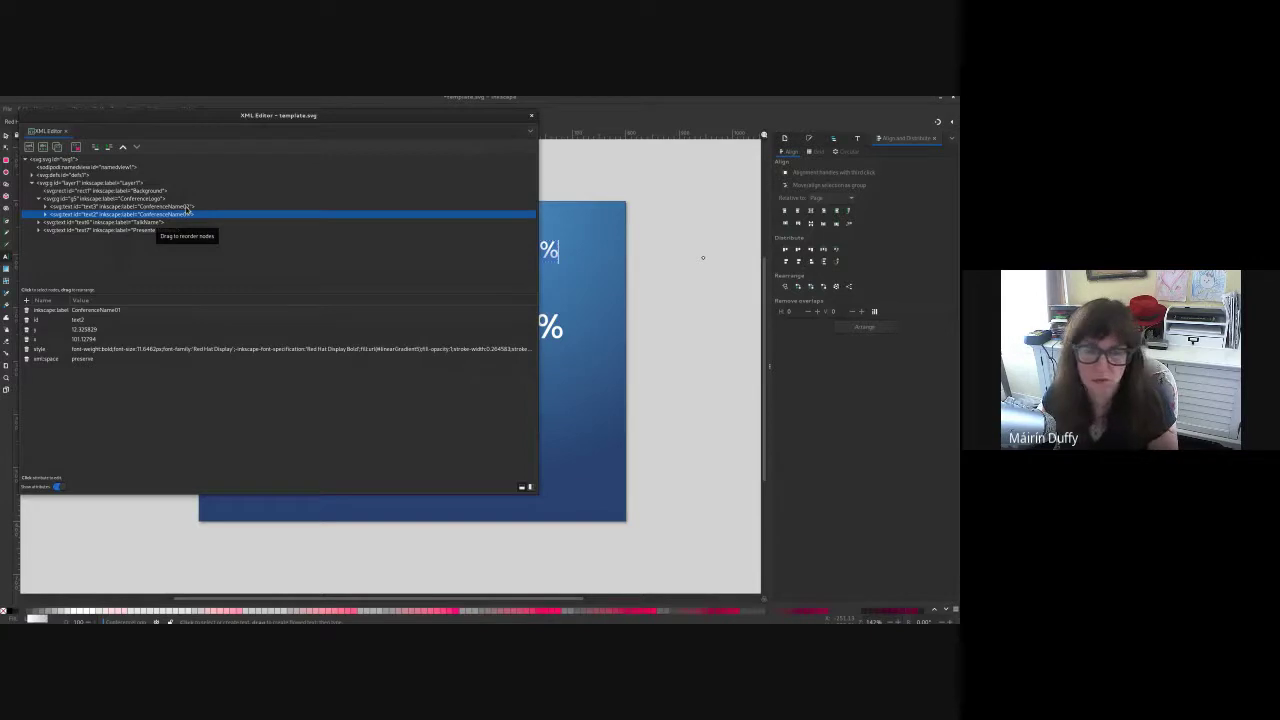
click(307, 350)
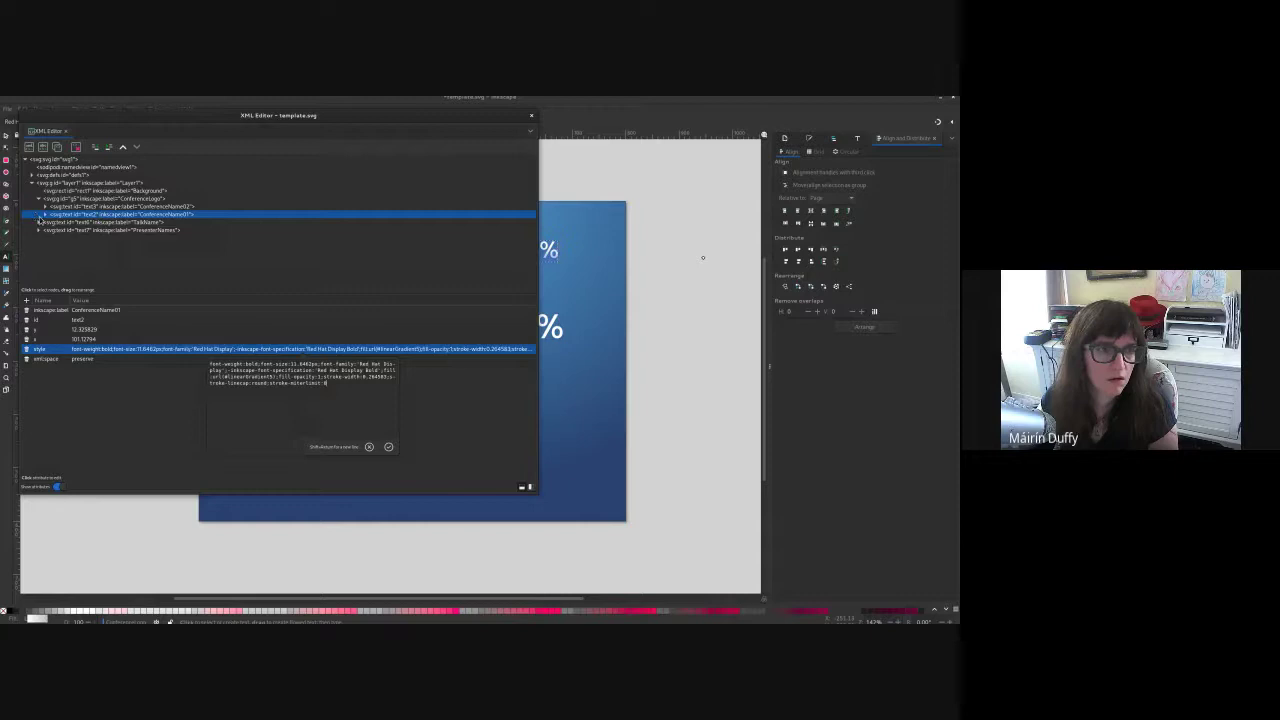
click(41, 219)
click(44, 214)
click(44, 206)
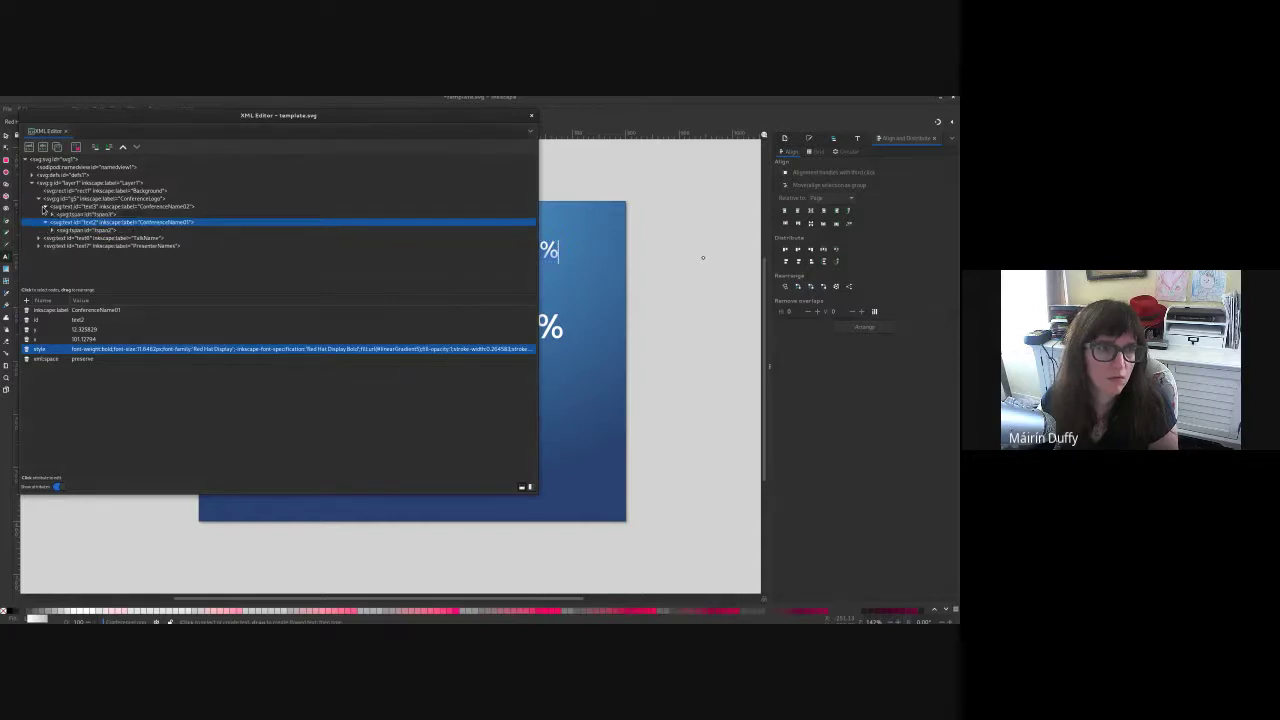
click(74, 230)
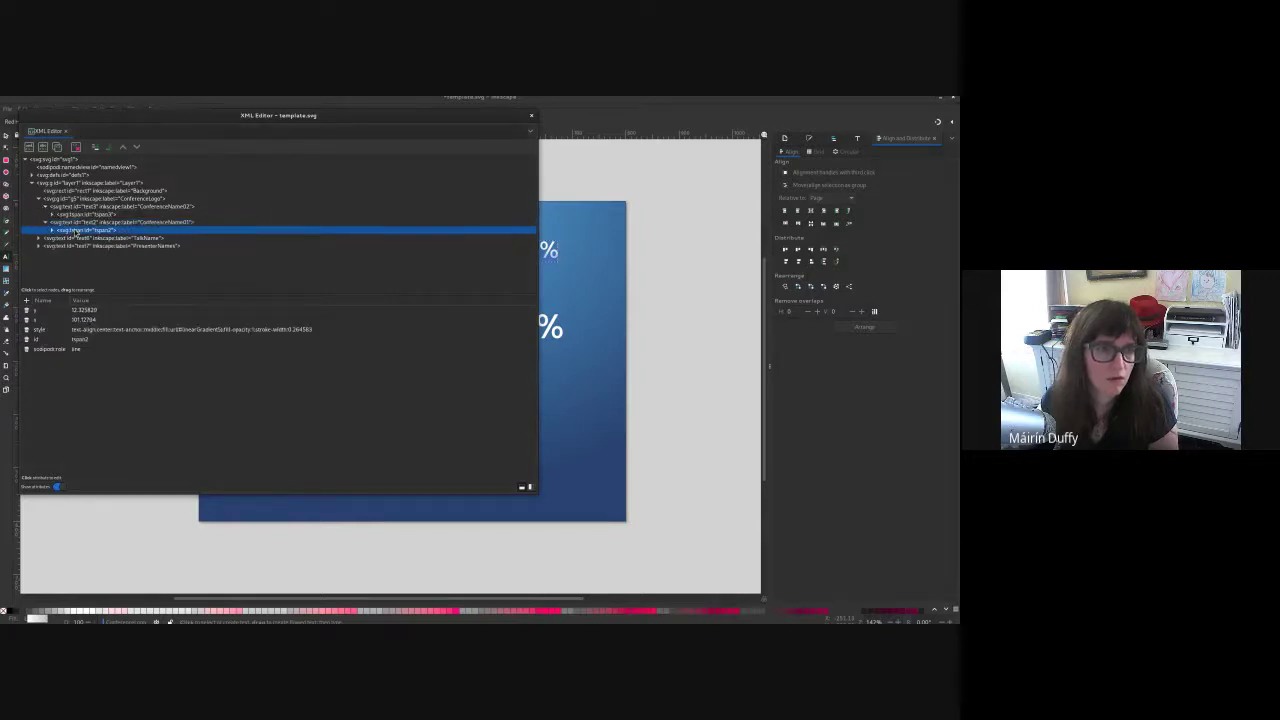
click(172, 330)
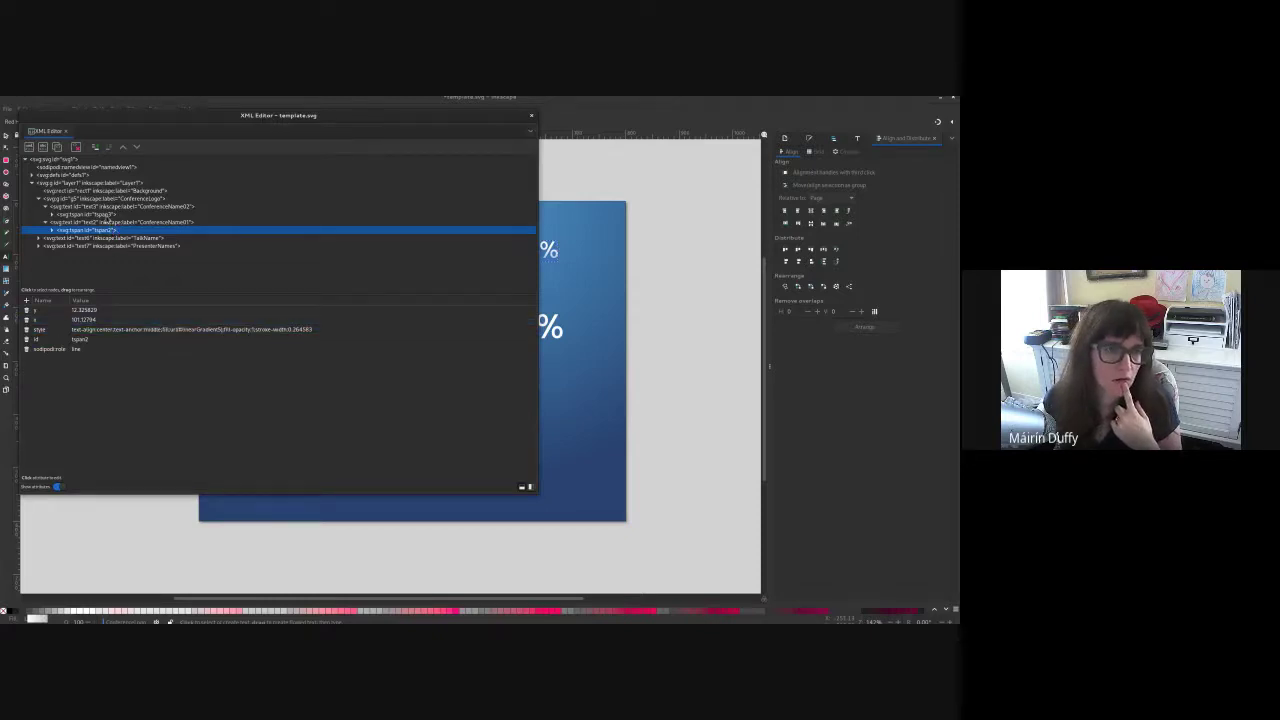
click(105, 215)
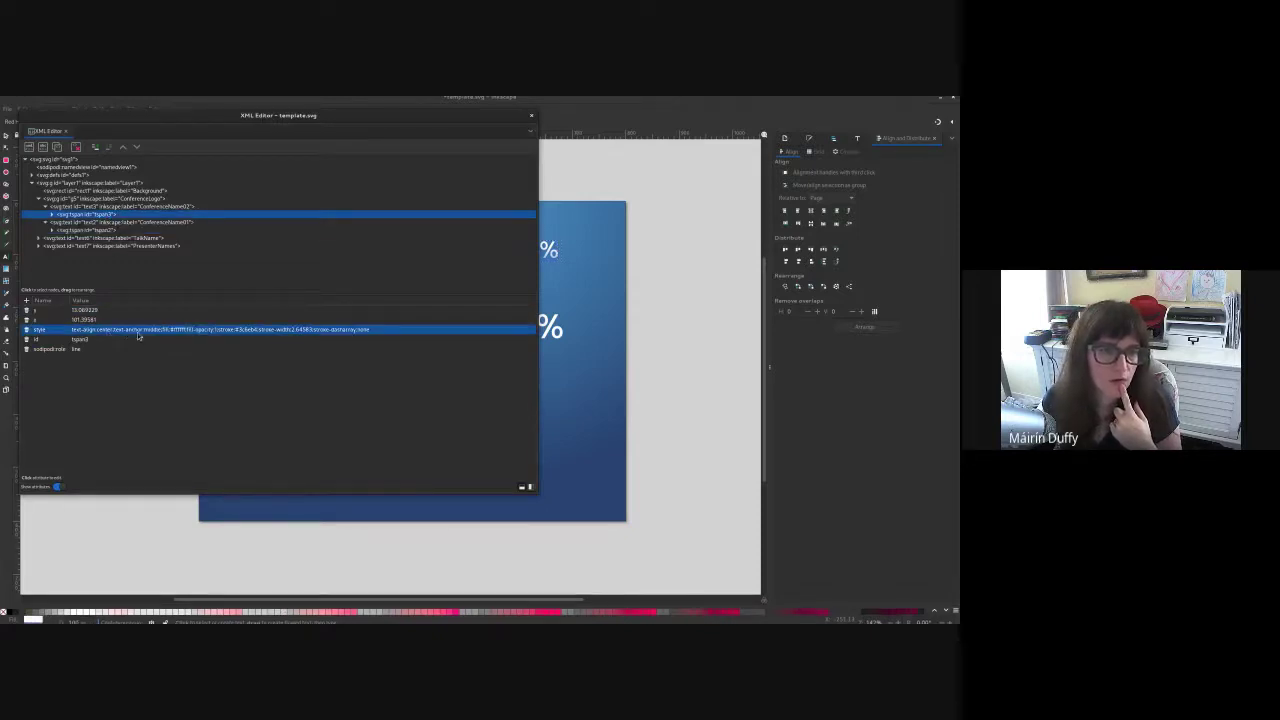
click(77, 199)
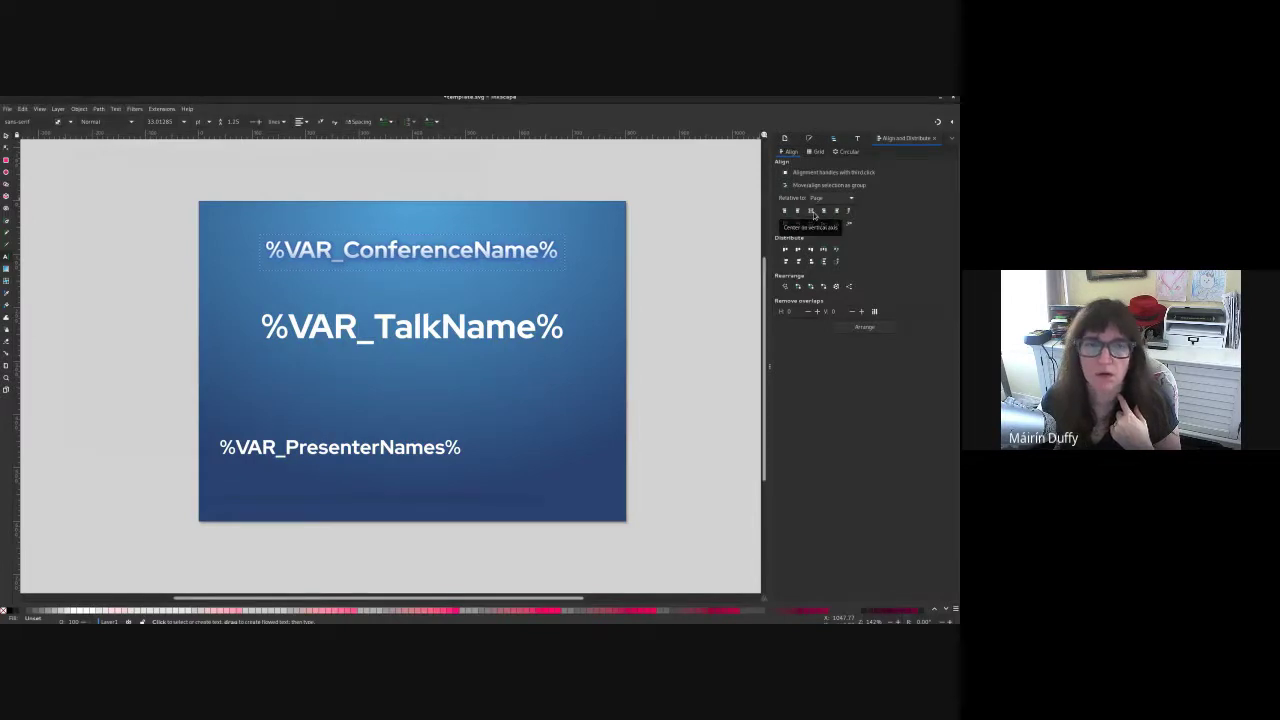
click(6, 137)
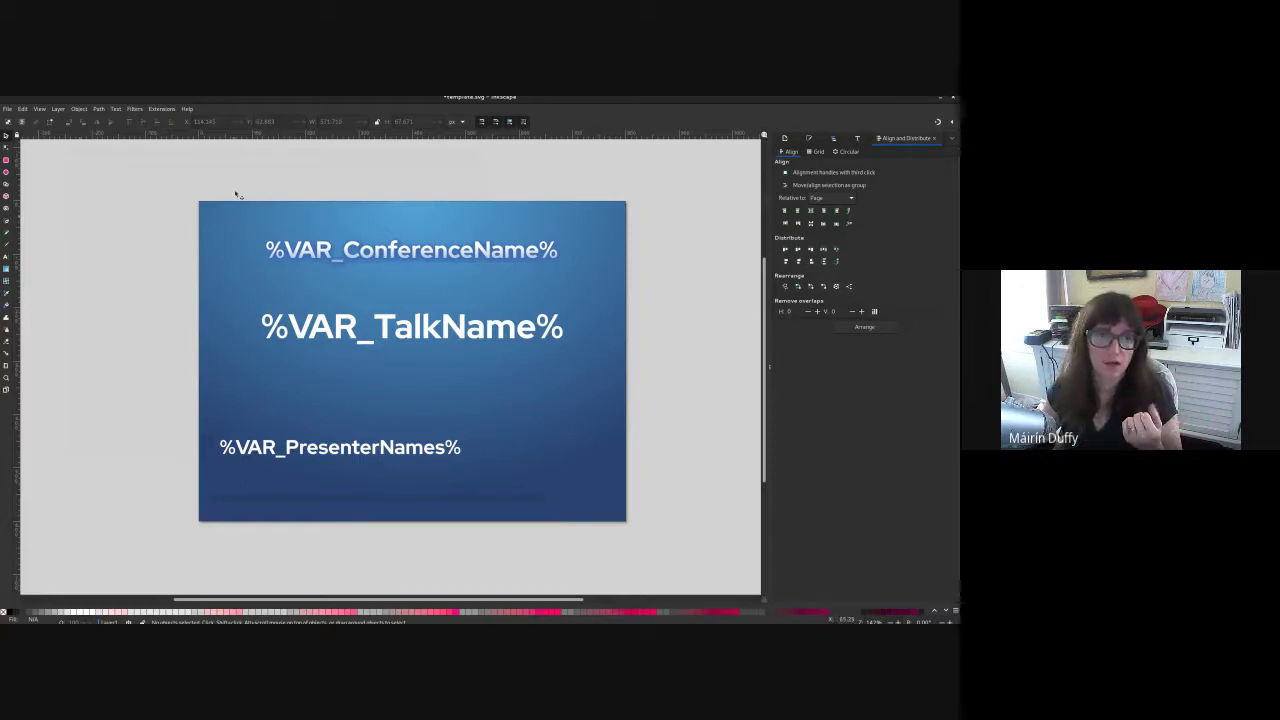
Step: Browse the Extensions menu without choosing anything
click(158, 110)
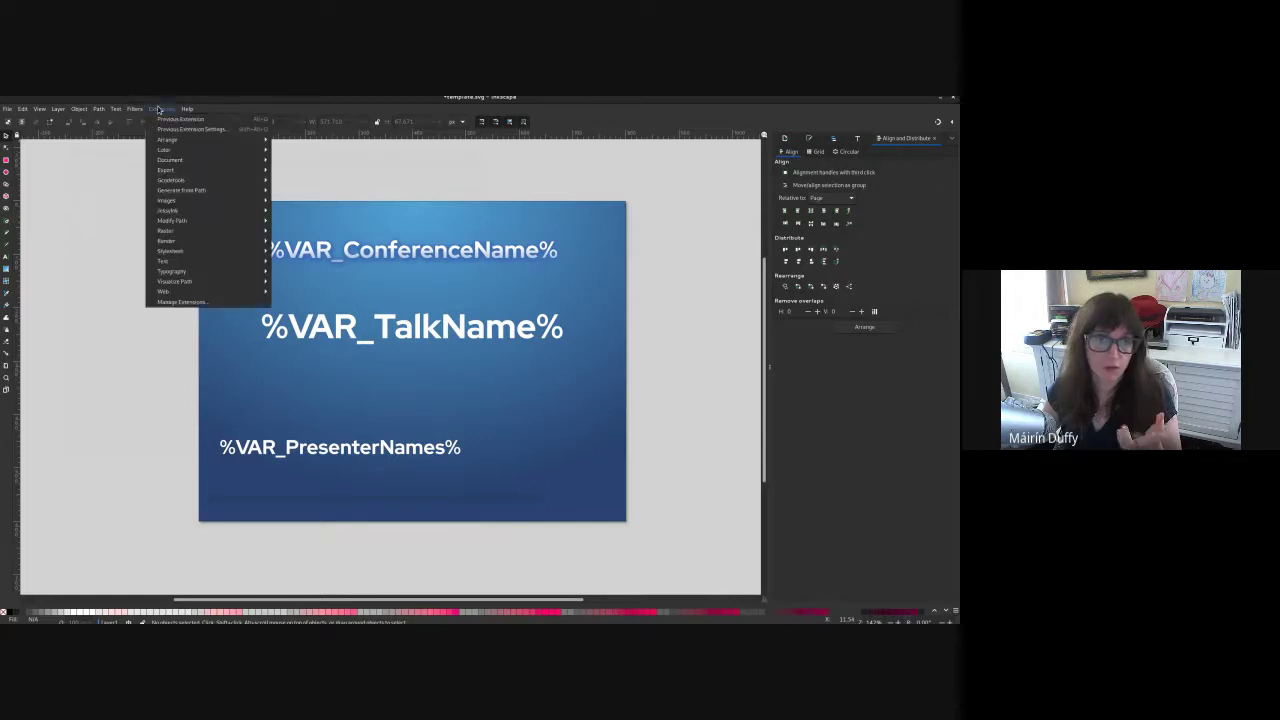
mouse_move(206, 154)
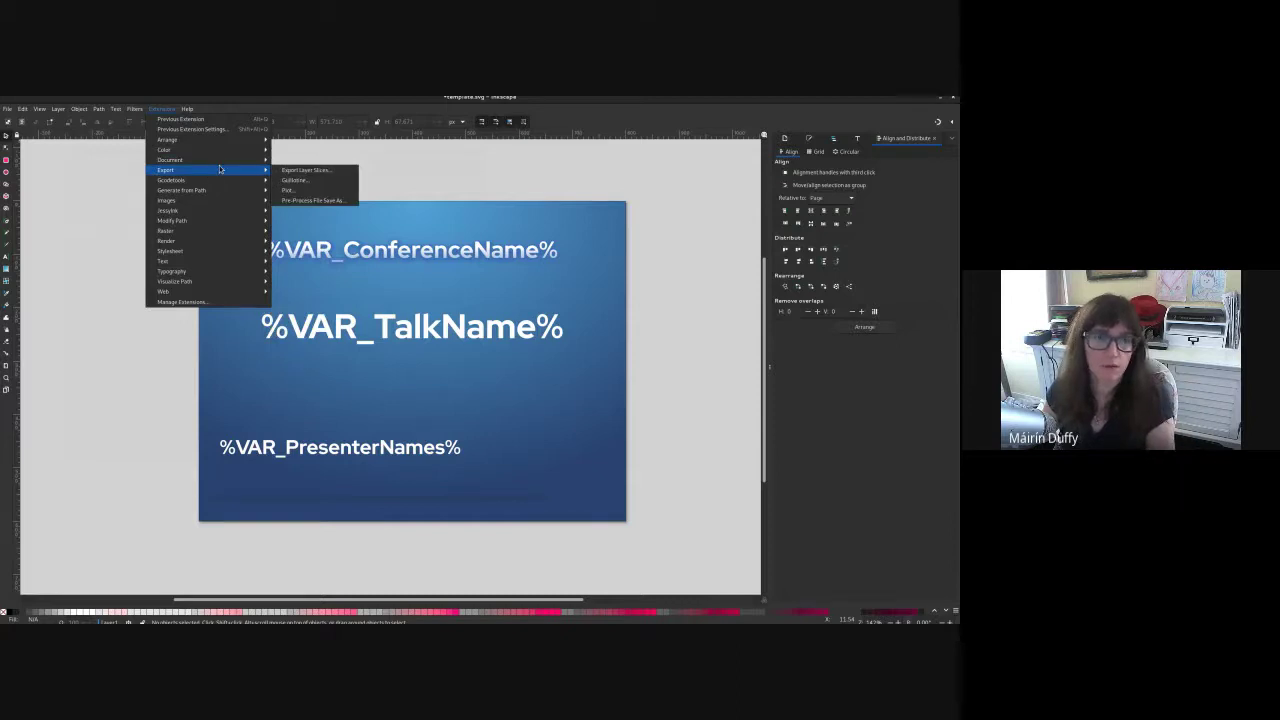
click(302, 100)
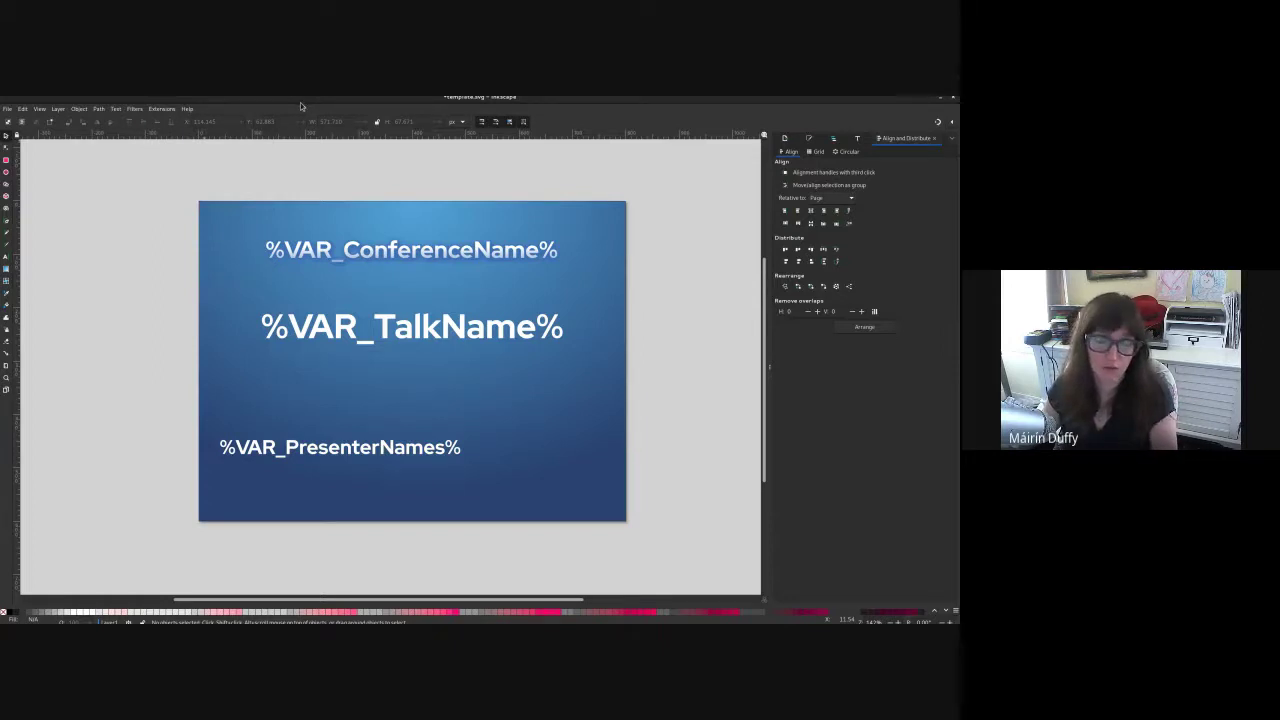
Step: Select the word TalkName in the title text, then bring up the window overview
click(322, 330)
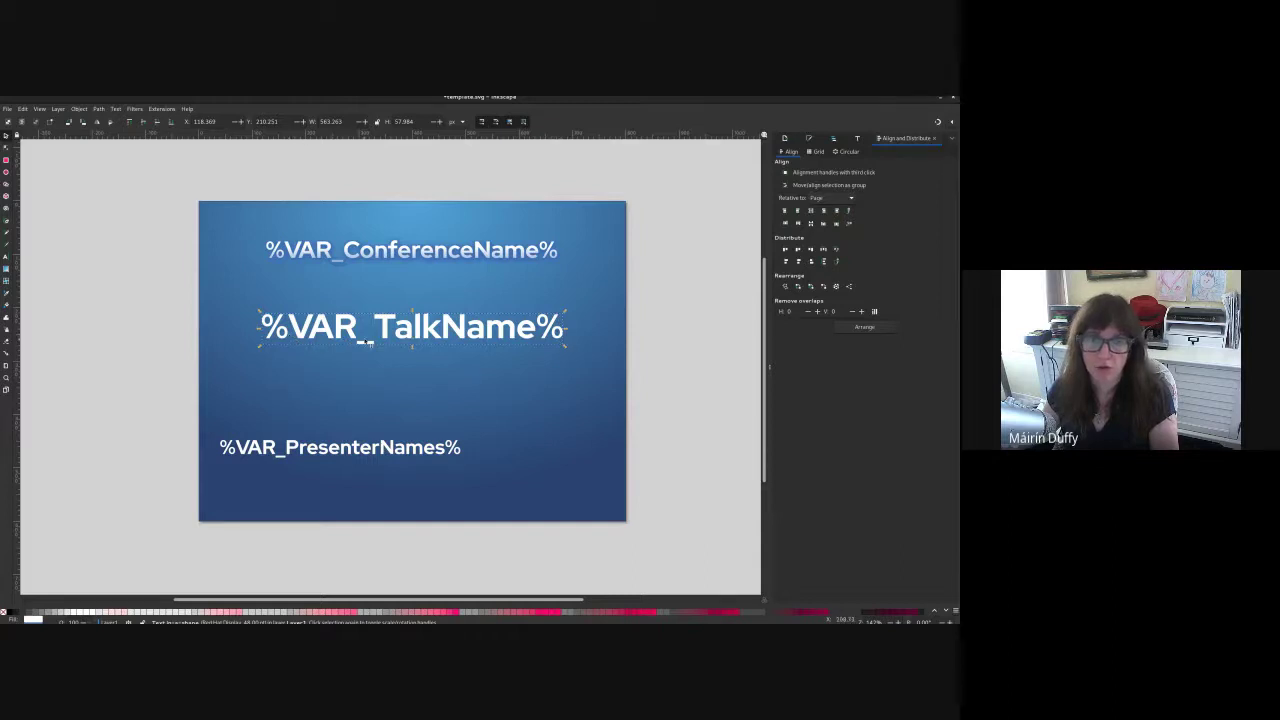
double_click(382, 331)
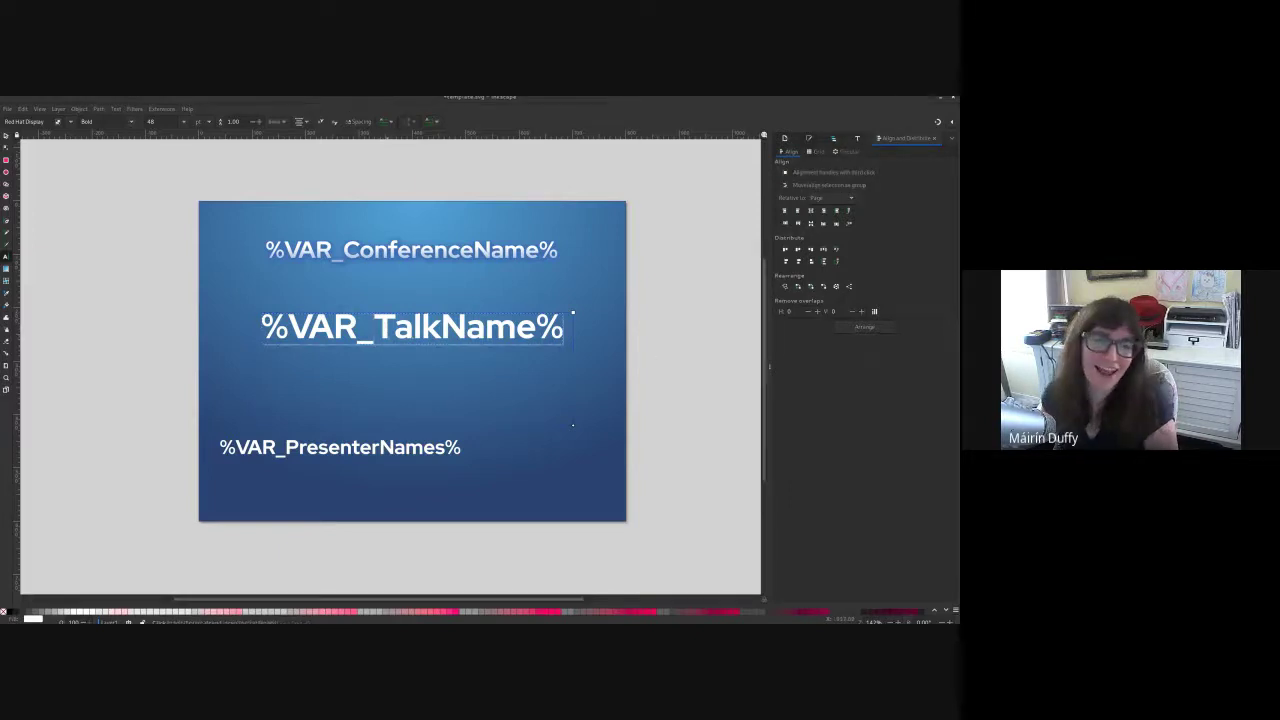
drag(374, 327, 536, 327)
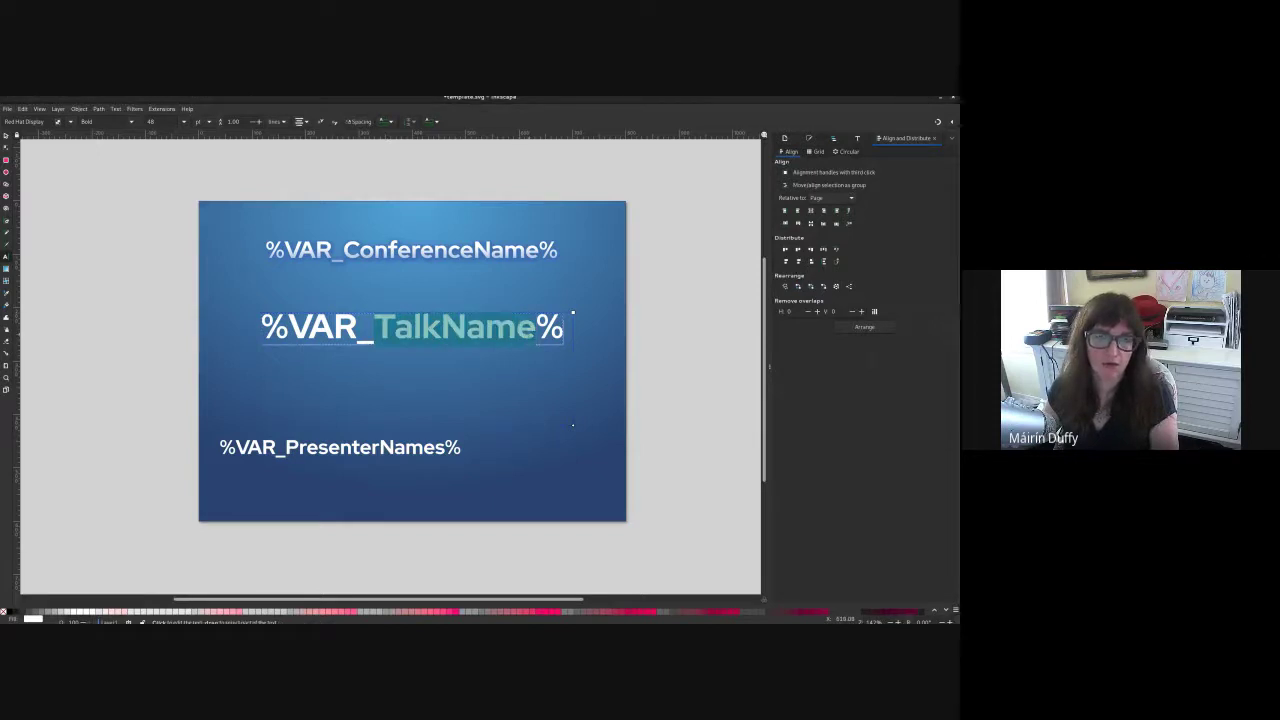
mouse_move(1, 97)
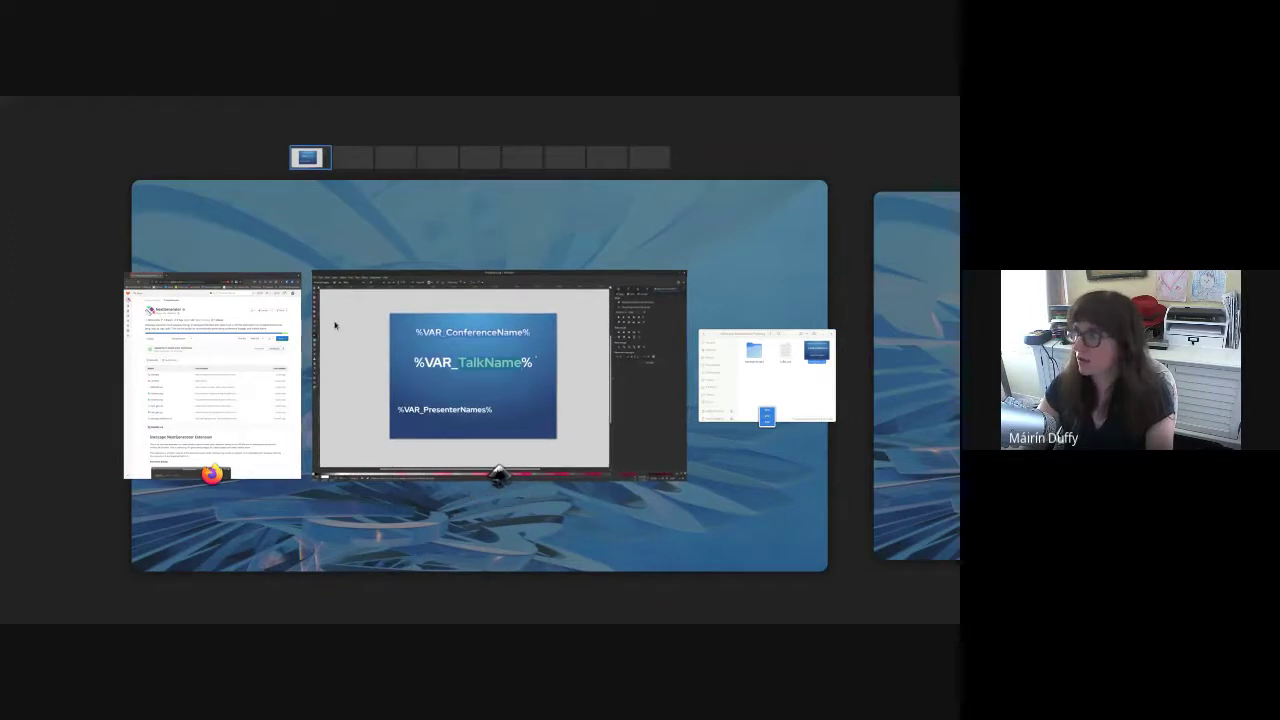
Step: Open a terminal, cd into the Inkscape Automation Training folder and list its files
click(335, 325)
key(ctrl+alt+t)
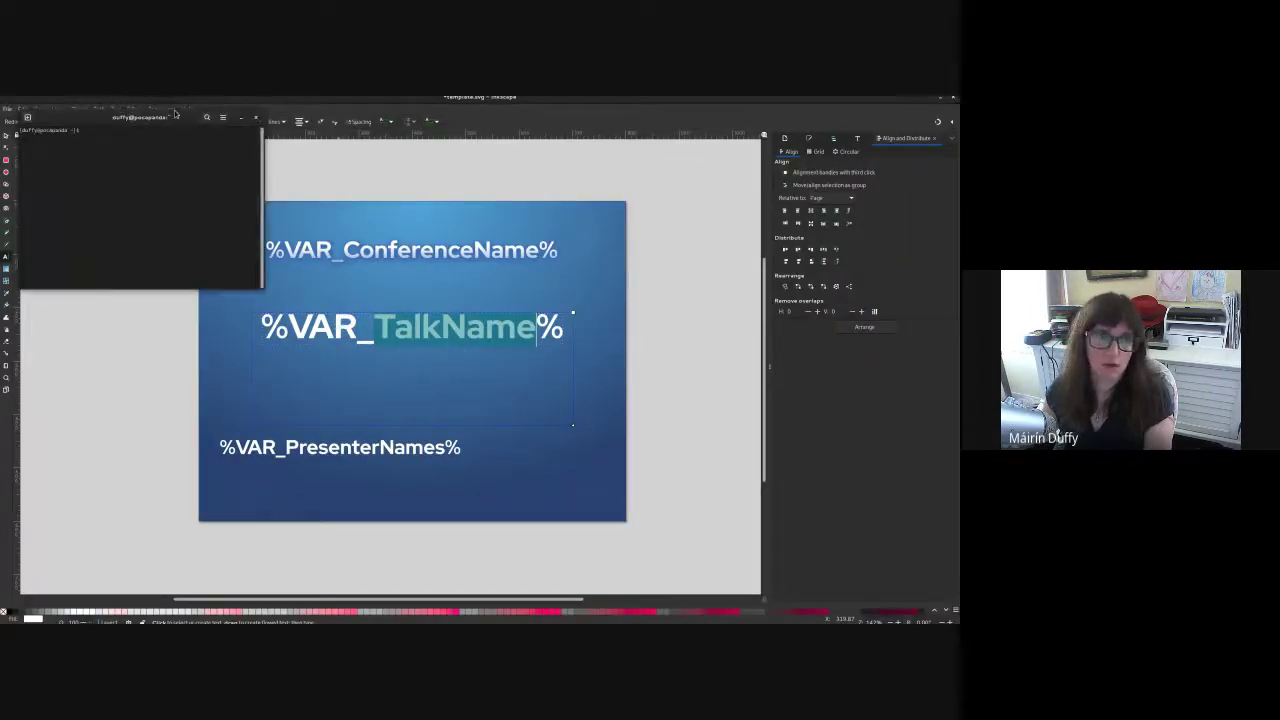
drag(553, 288, 698, 354)
text(cd Do)
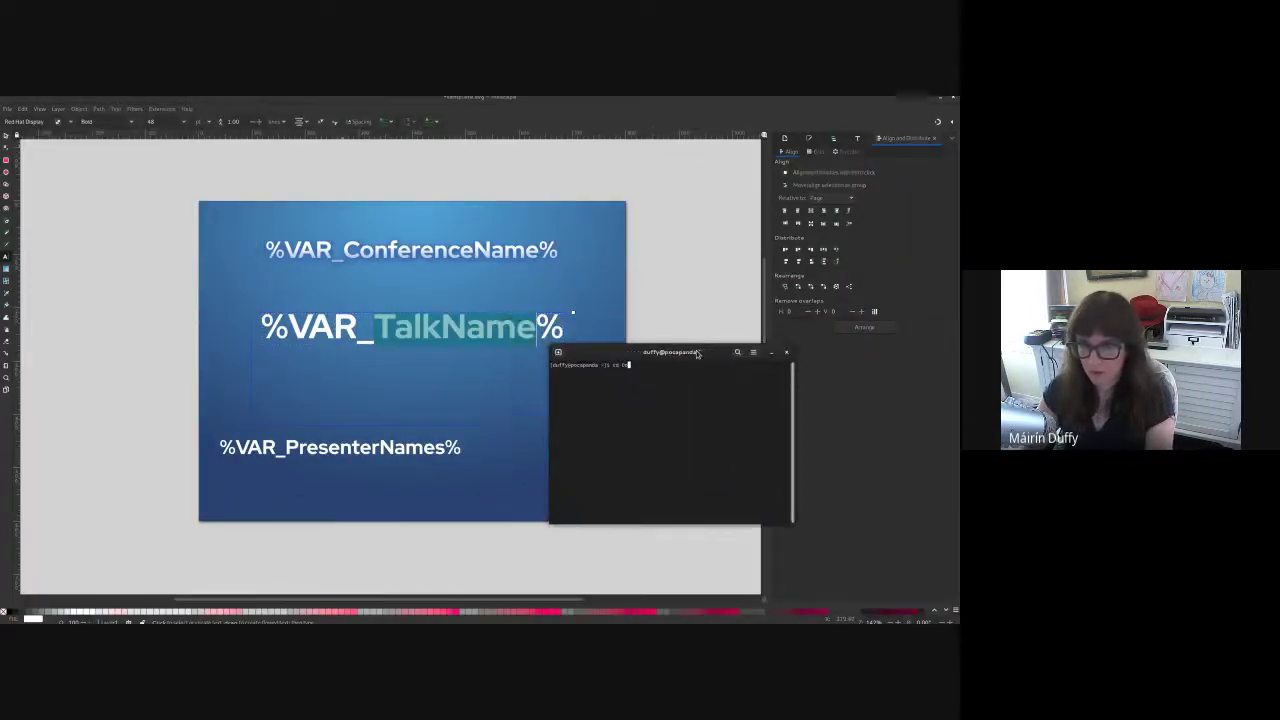
text(cuments/frojects/Inkscape\ Automation\ Training/)
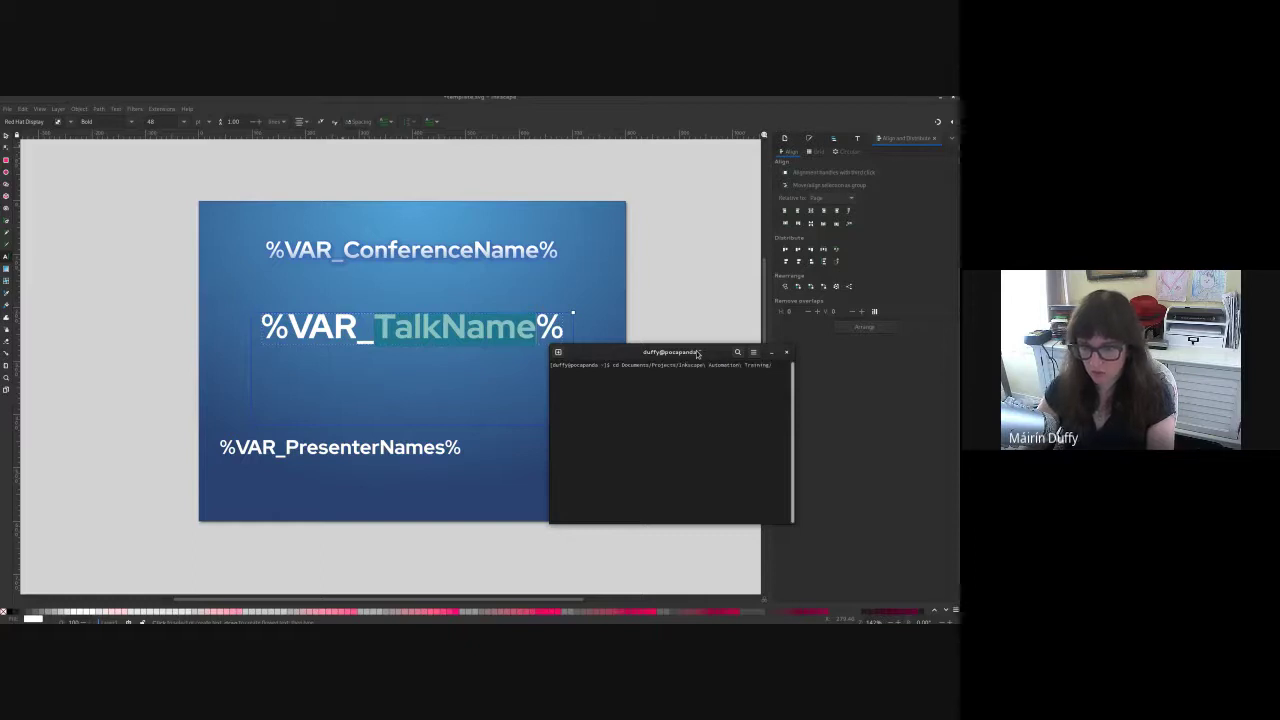
key(Return)
text(ls)
key(Return)
Step: View talks.csv in vim, comparing its PresenterNames header and line-2 values with the template
text(vim talks.csv)
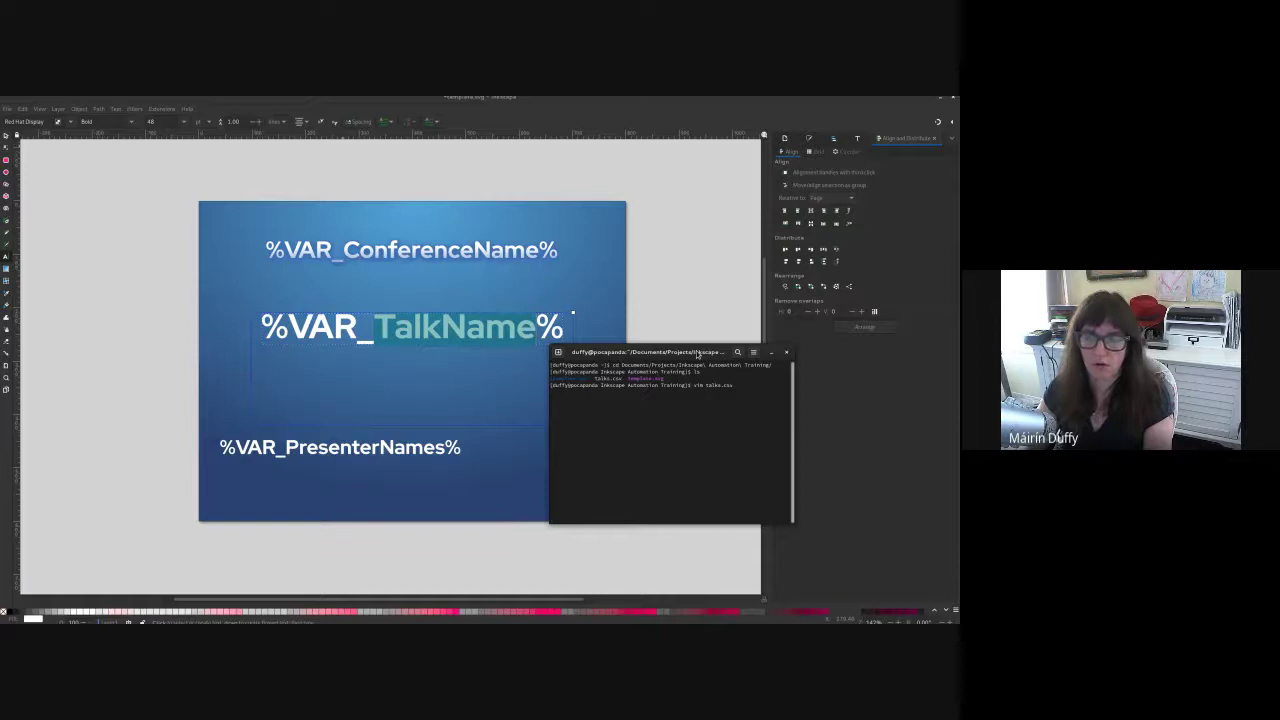
key(Return)
drag(697, 354, 633, 389)
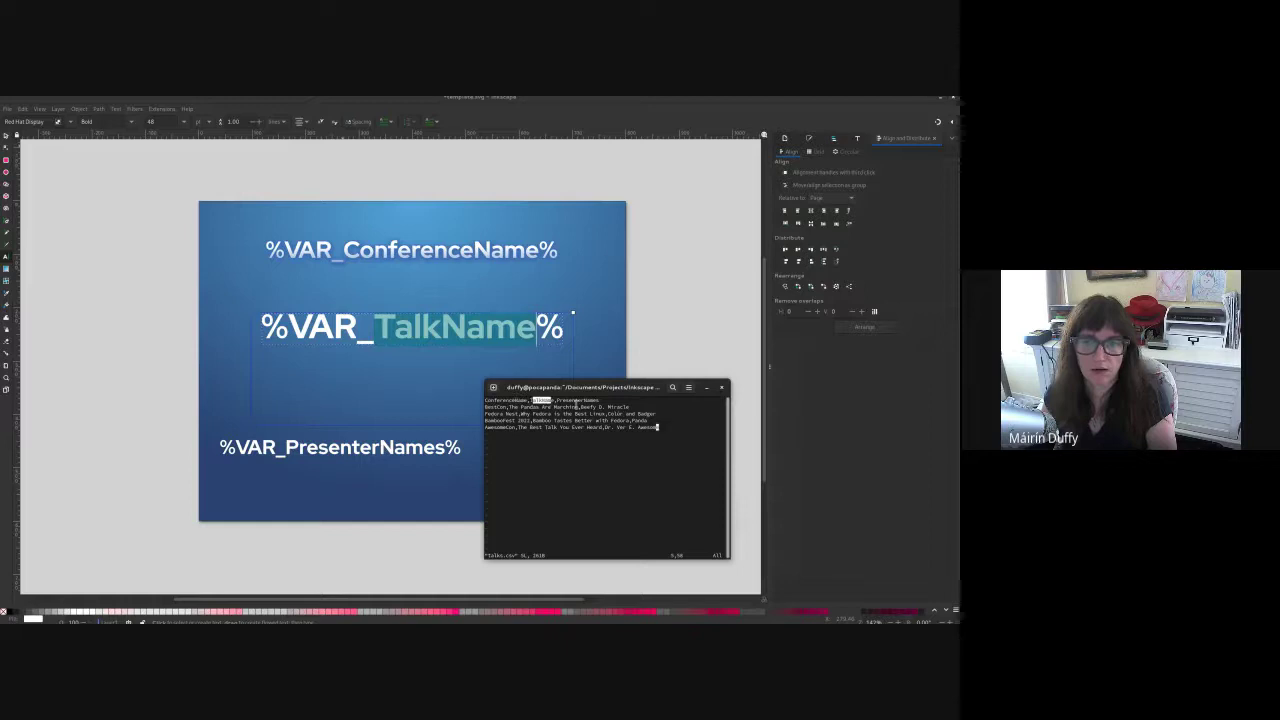
drag(557, 400, 600, 402)
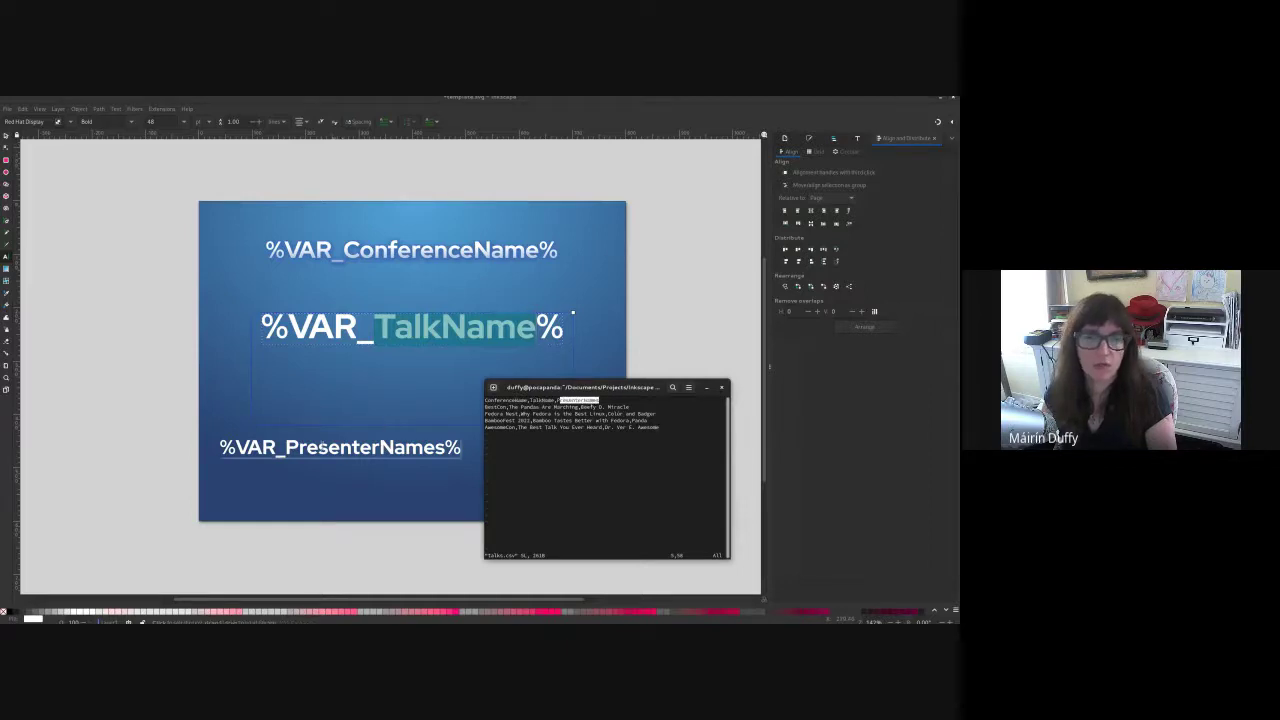
click(393, 331)
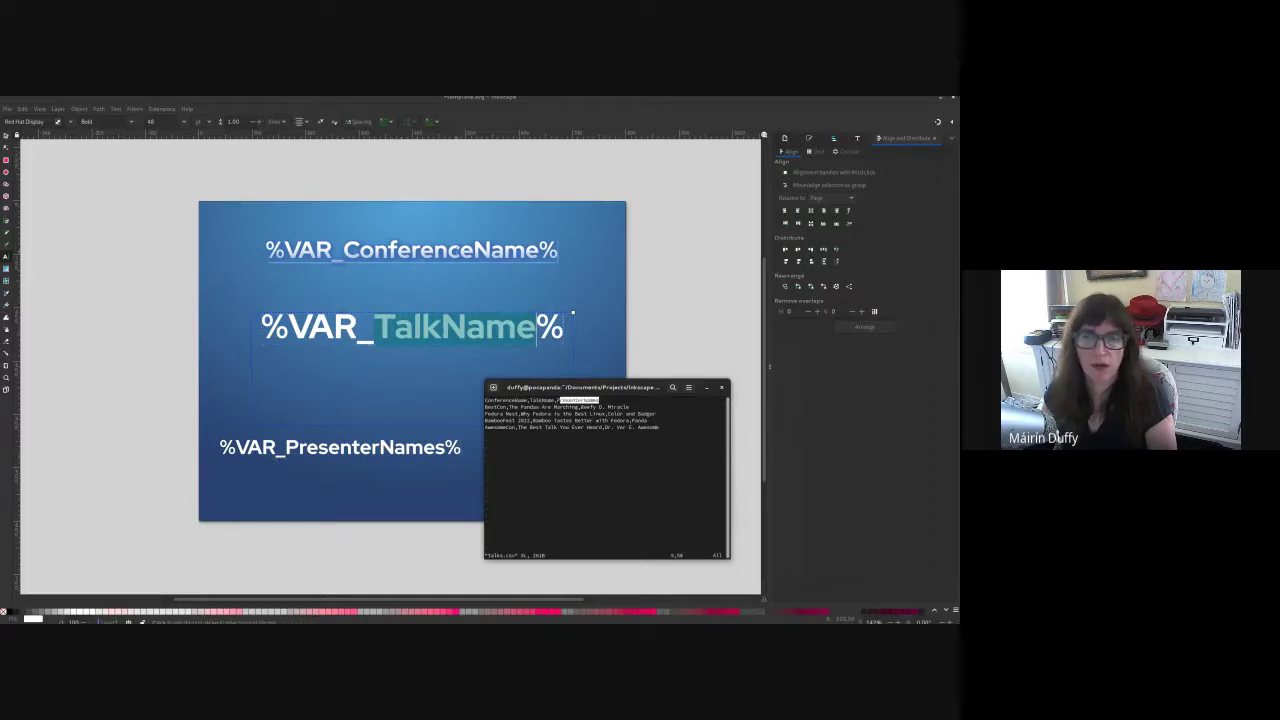
click(524, 409)
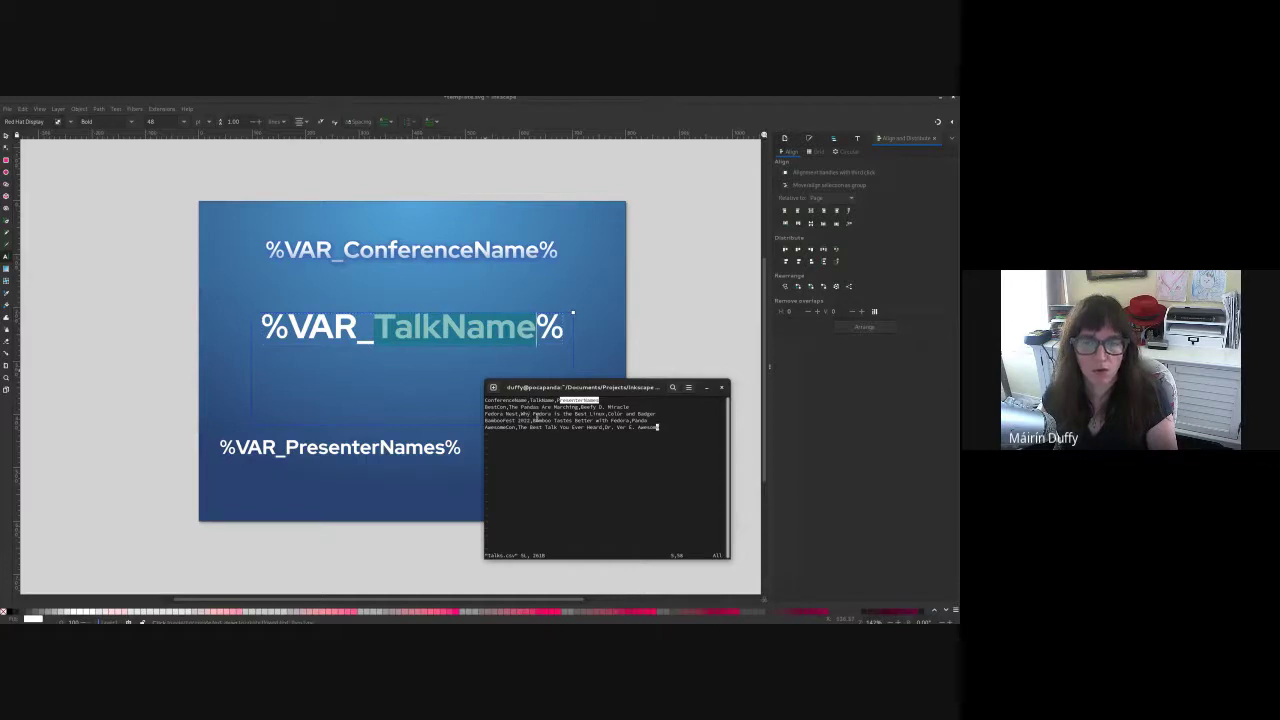
click(502, 404)
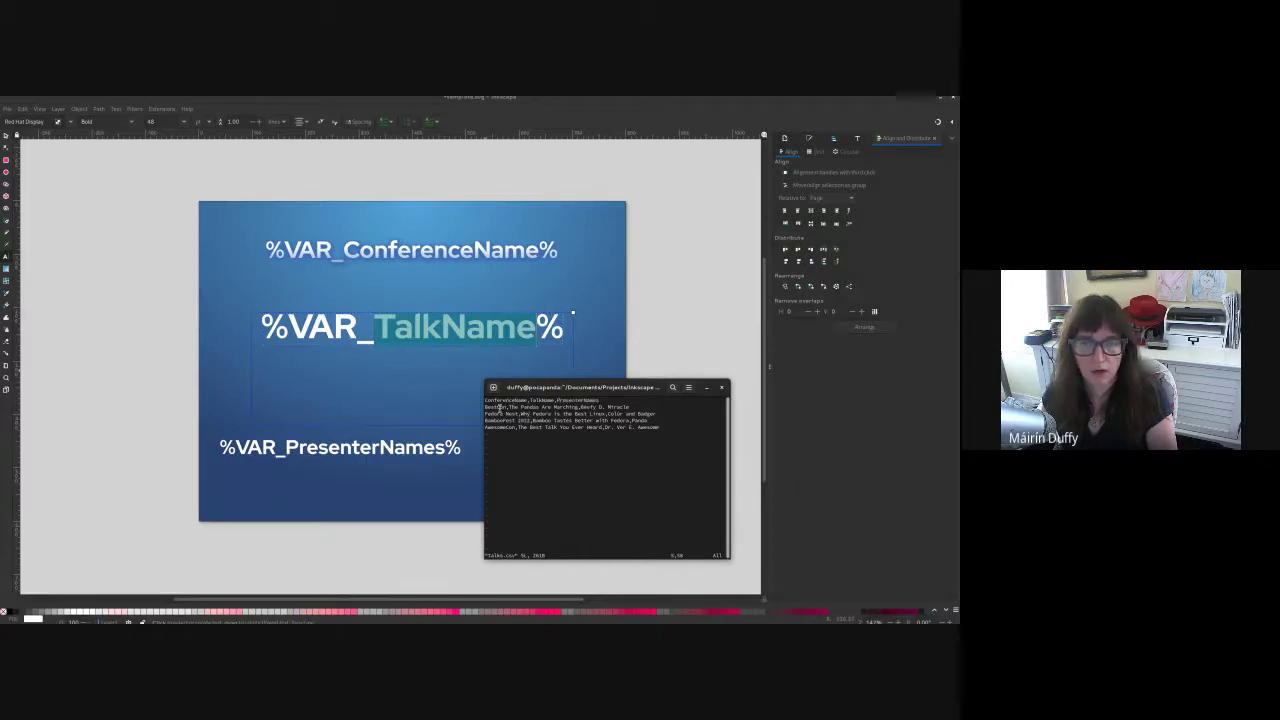
double_click(496, 407)
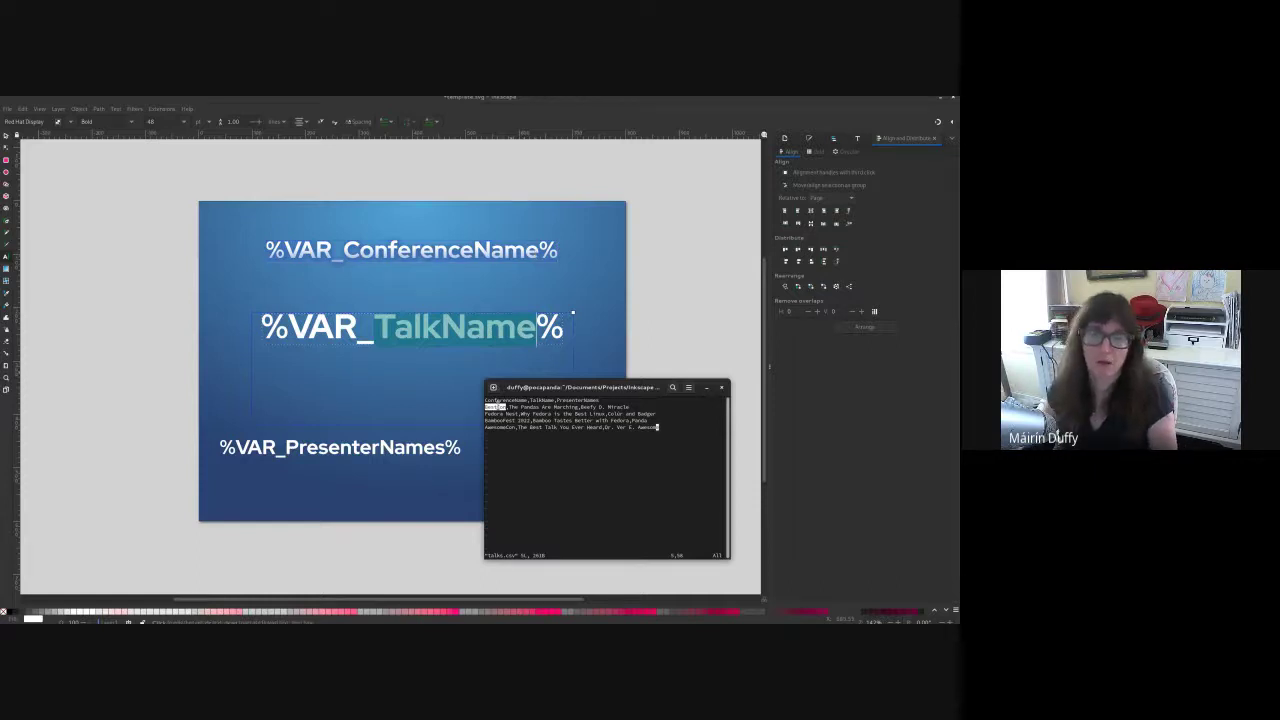
drag(509, 407, 568, 408)
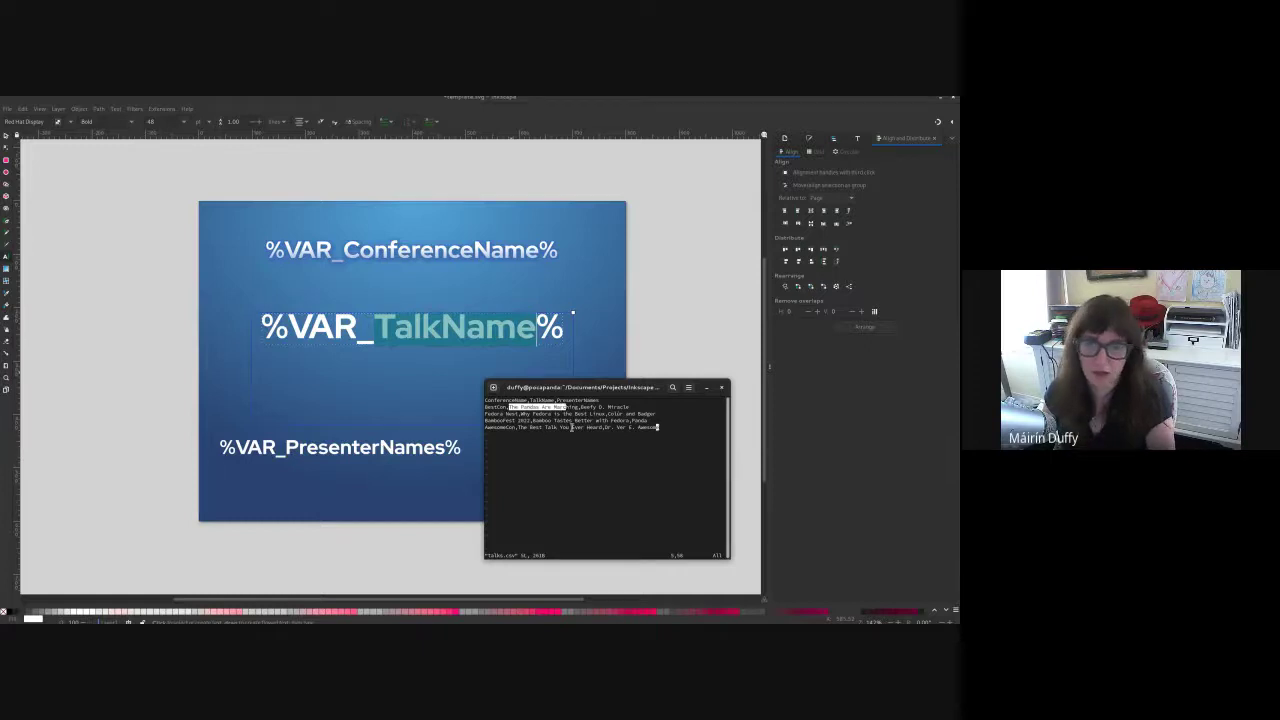
click(596, 453)
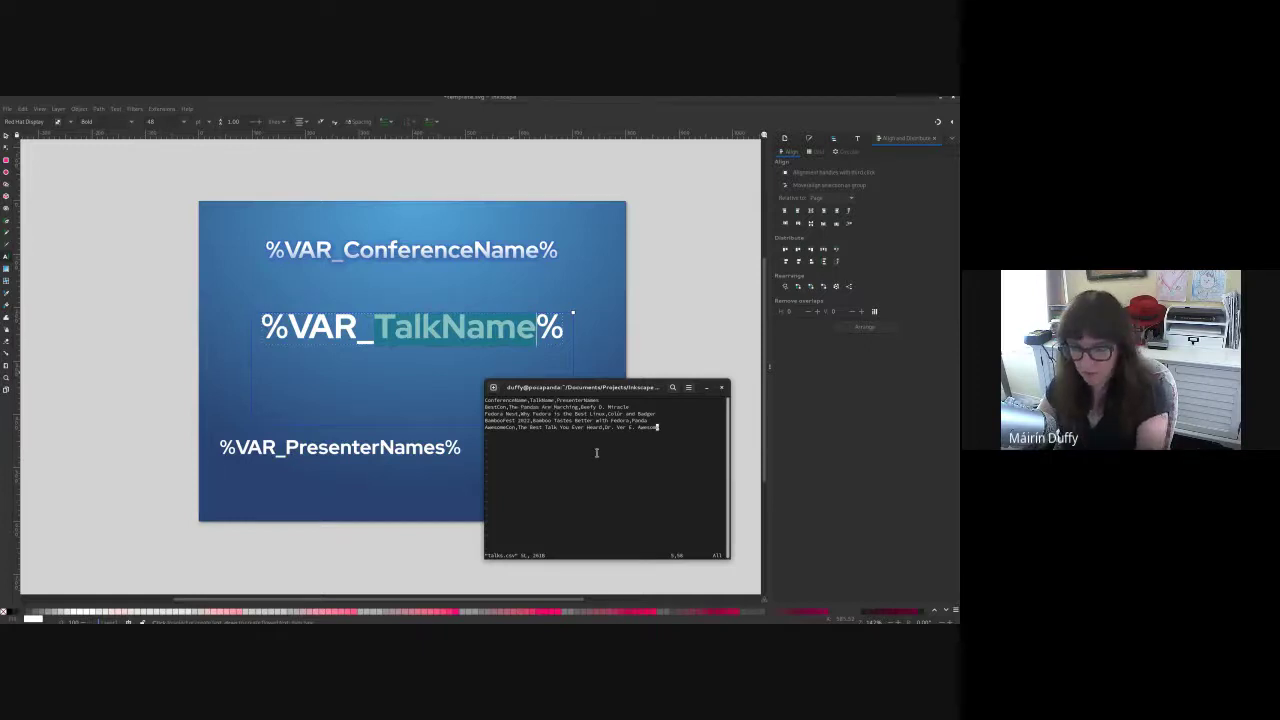
Step: Quit vim with :q and run libreoffice talks.csv
text(:q)
key(Return)
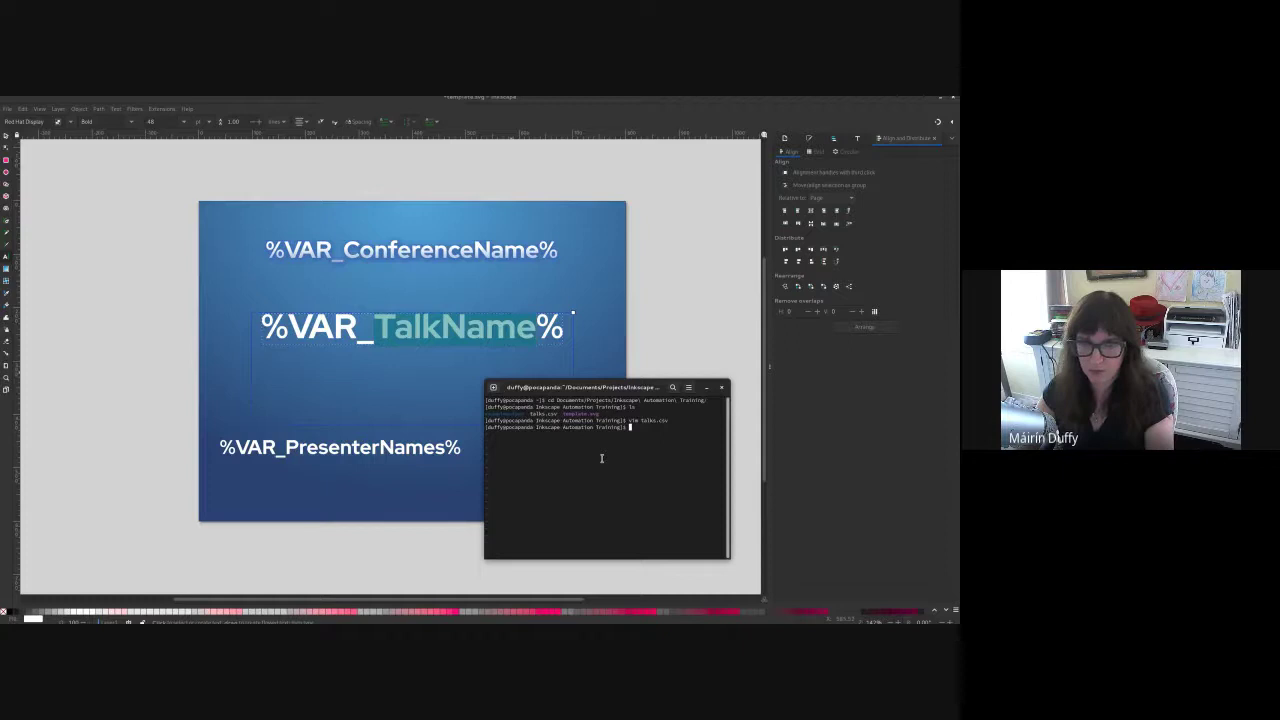
text(libreoff)
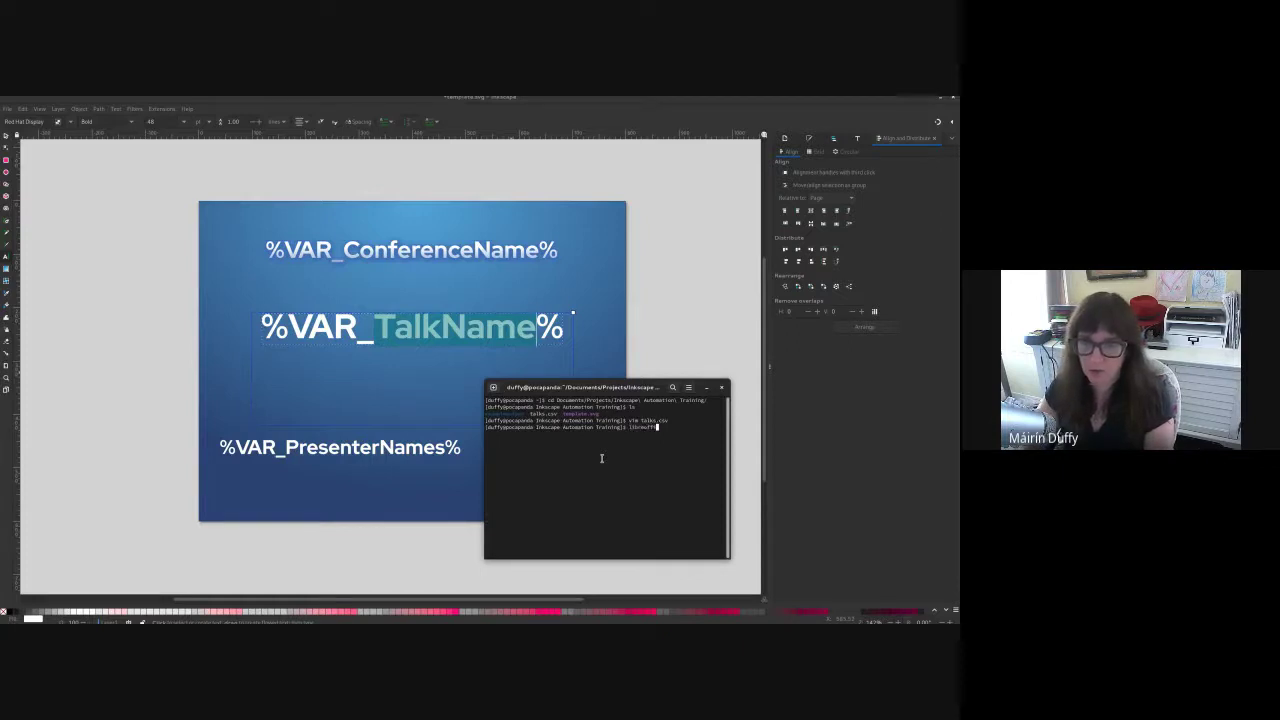
text(ice talks.csv)
key(Return)
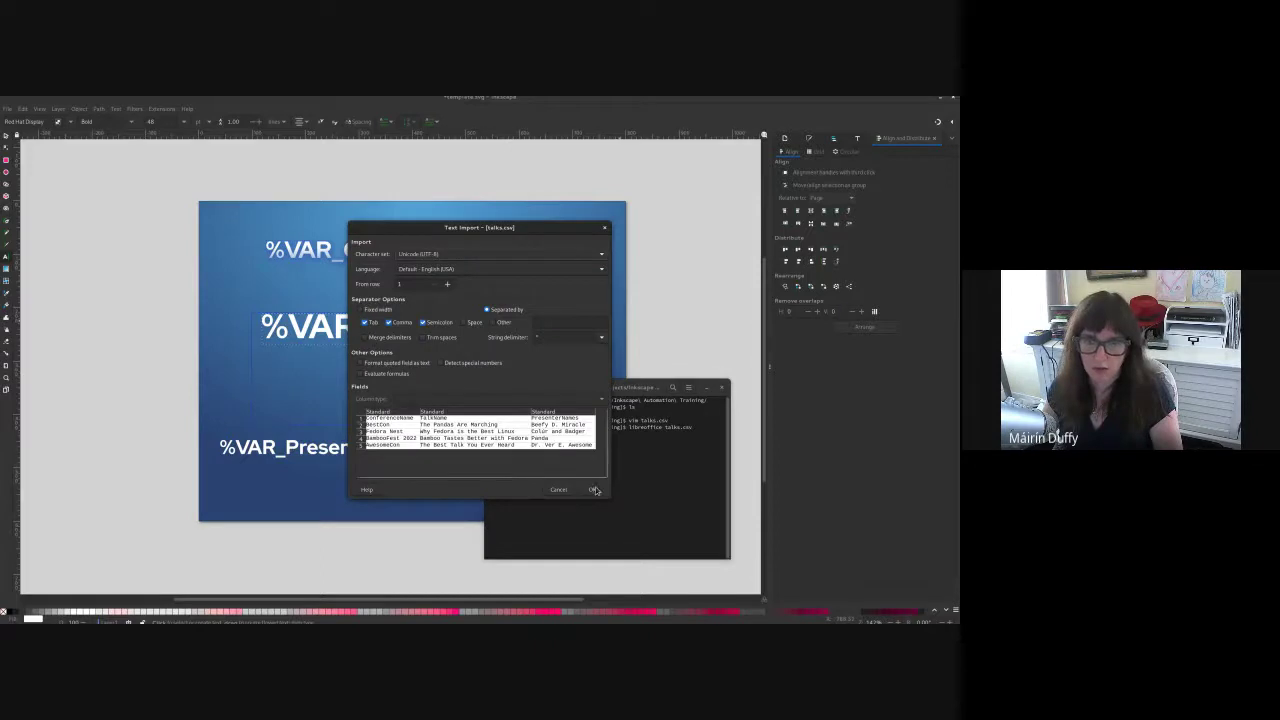
Step: Accept the talks.csv import, zoom in, widen columns A and B, then close Calc
click(592, 489)
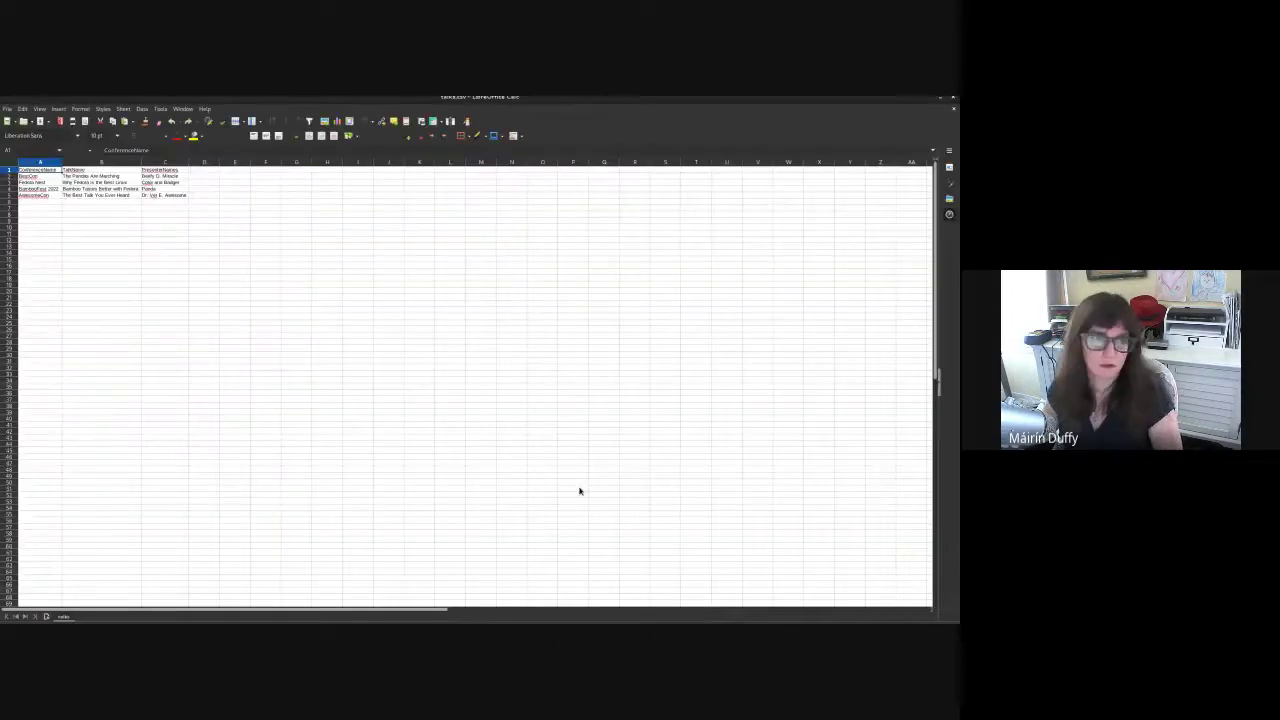
scroll(92, 302, up, 5)
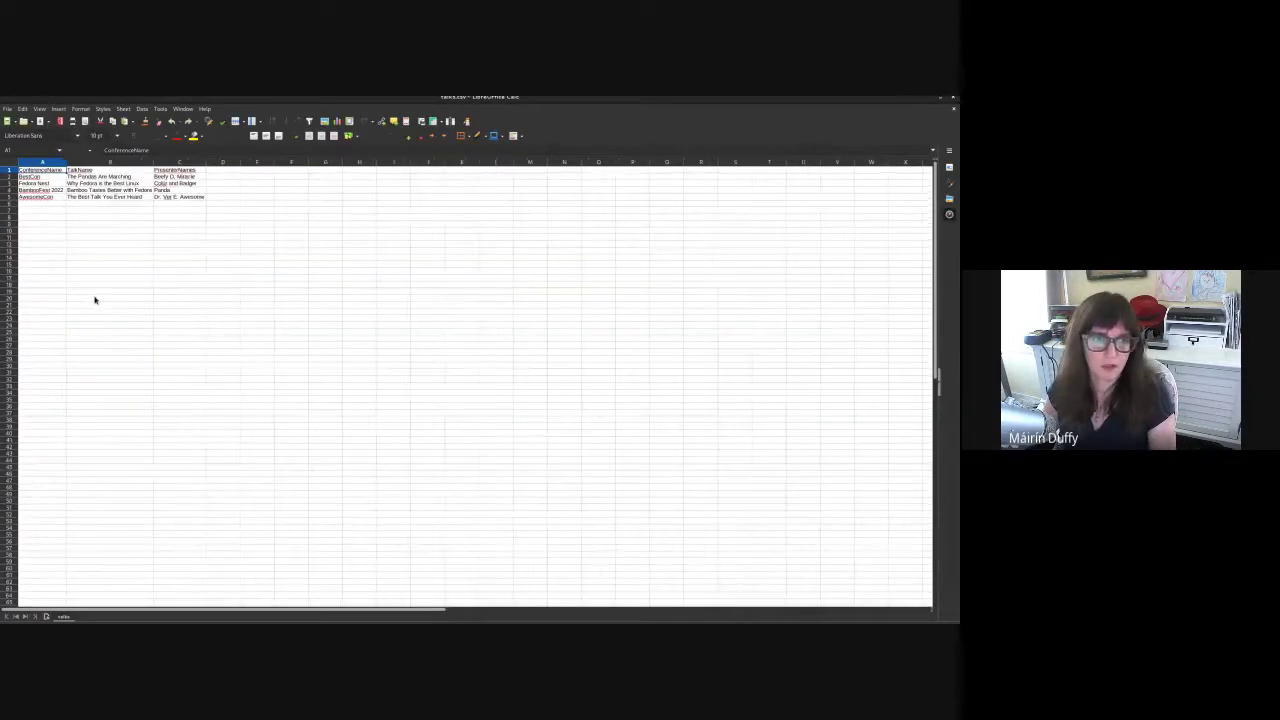
scroll(95, 300, up, 4)
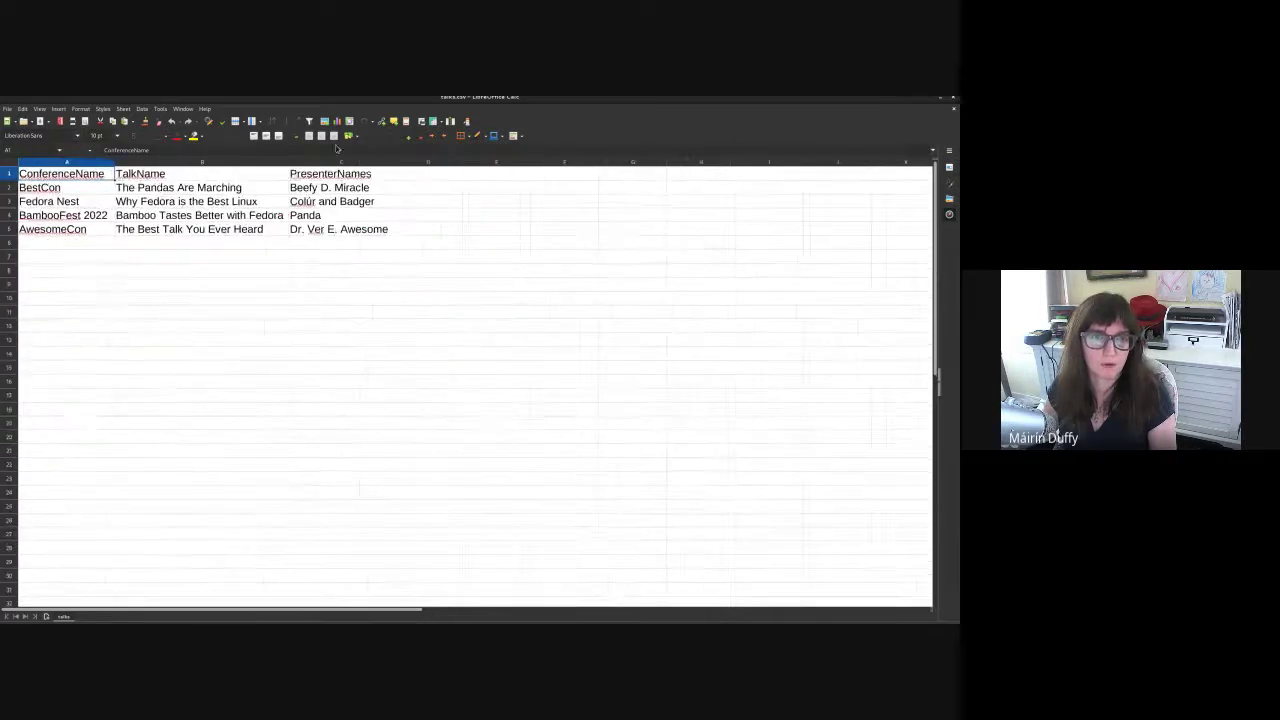
drag(328, 163, 384, 165)
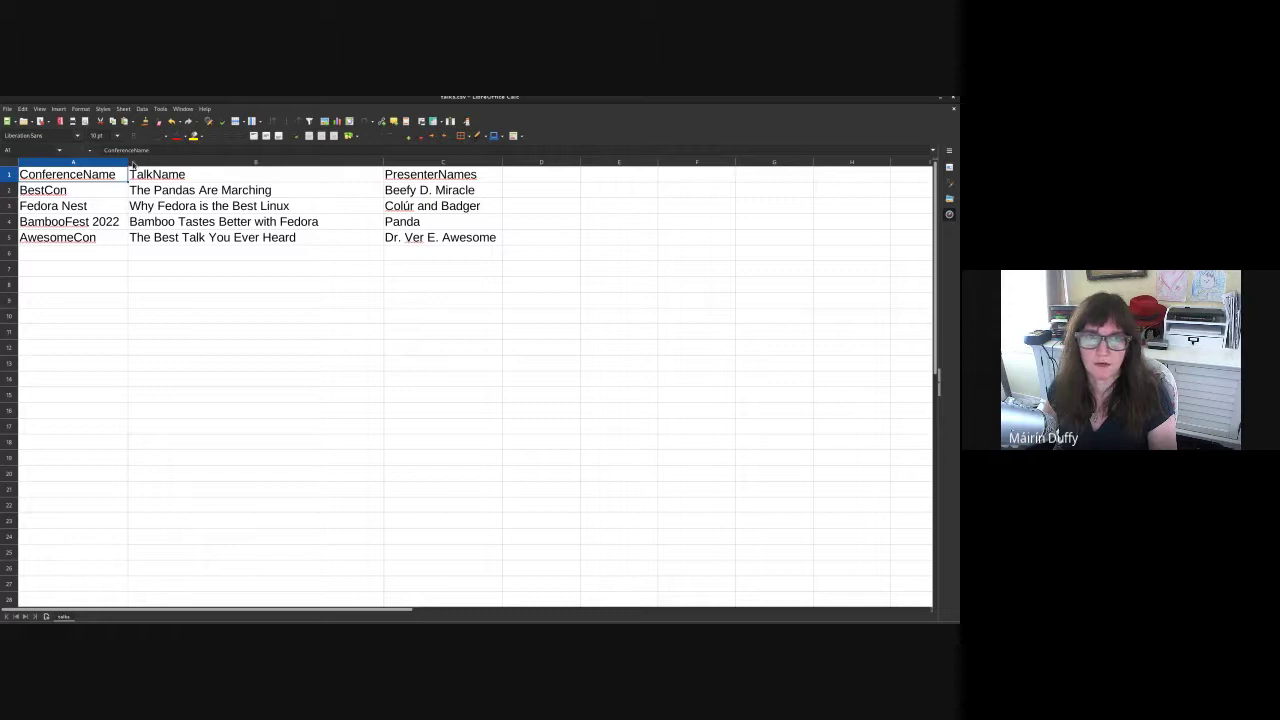
drag(128, 162, 177, 168)
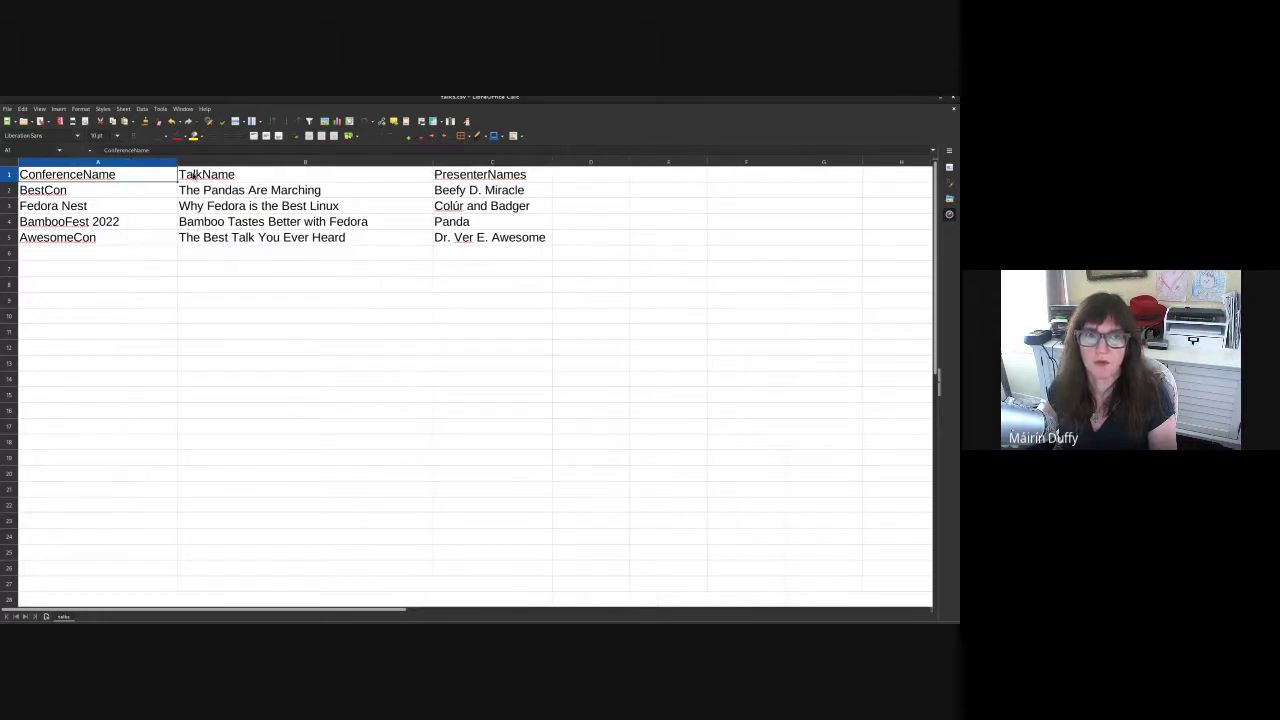
click(236, 180)
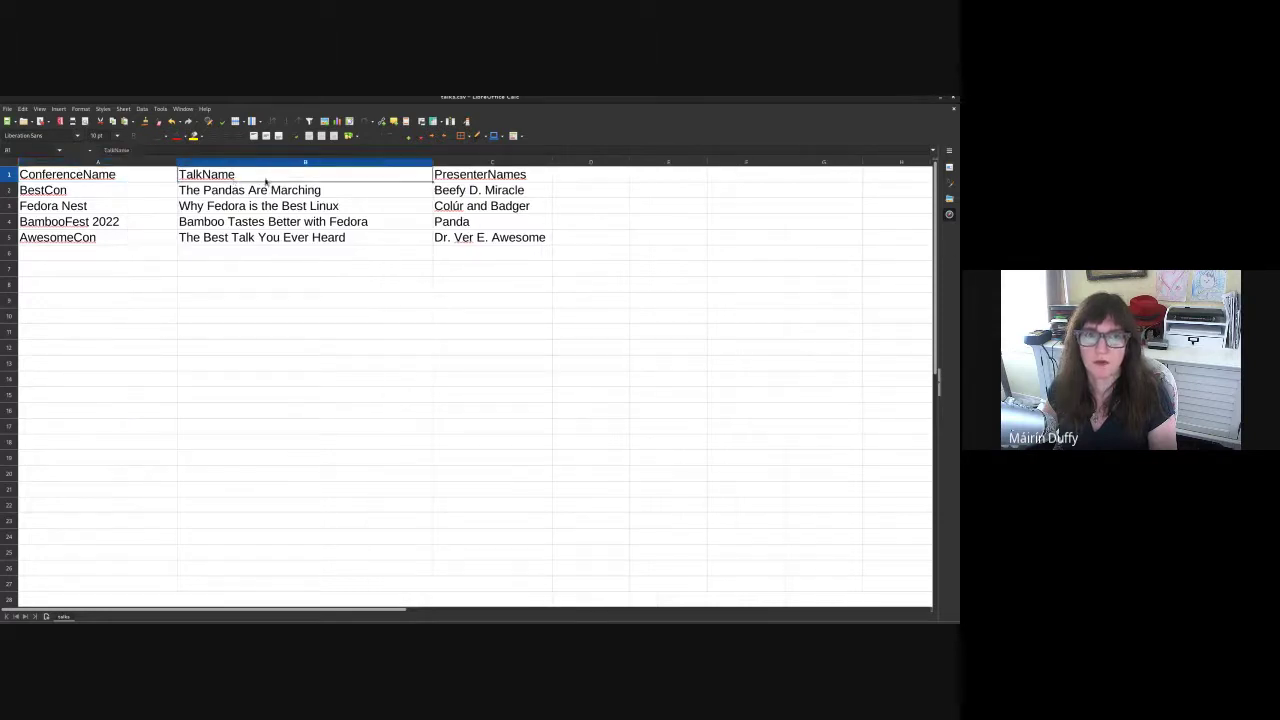
click(943, 100)
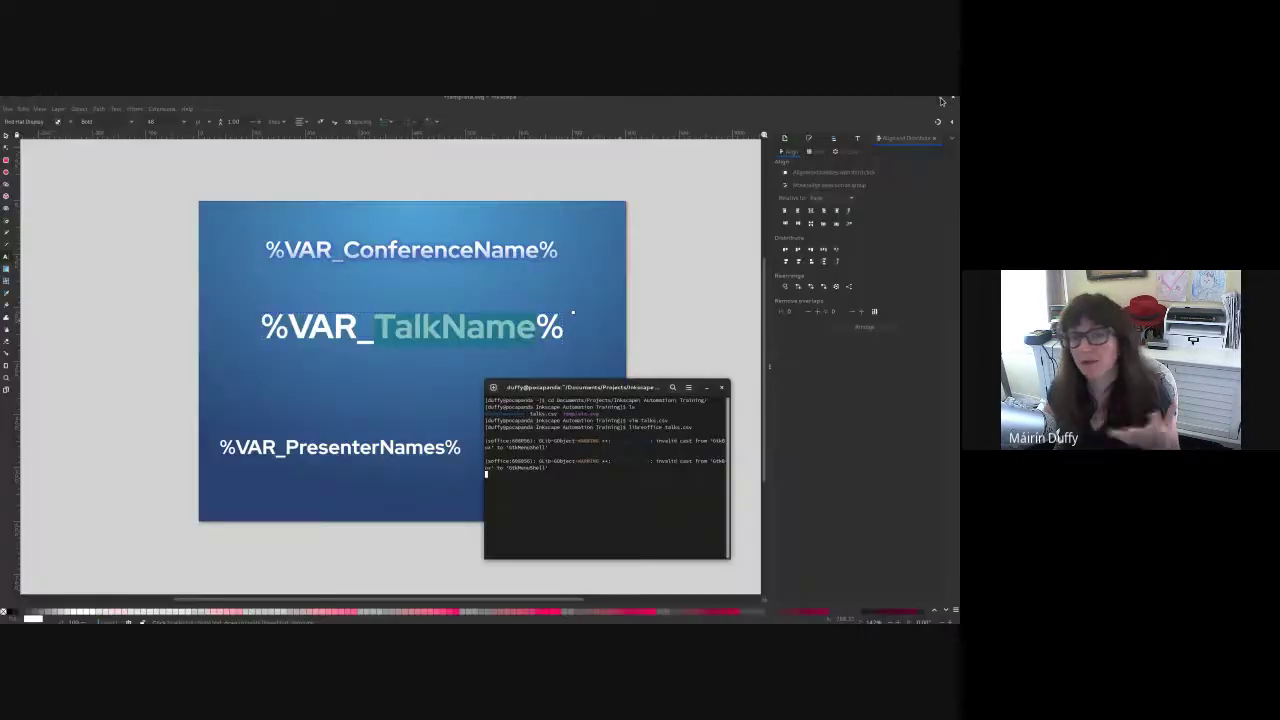
Step: Make a no-op edit to the %VAR_TalkName% placeholder, leaving its text unchanged
click(879, 137)
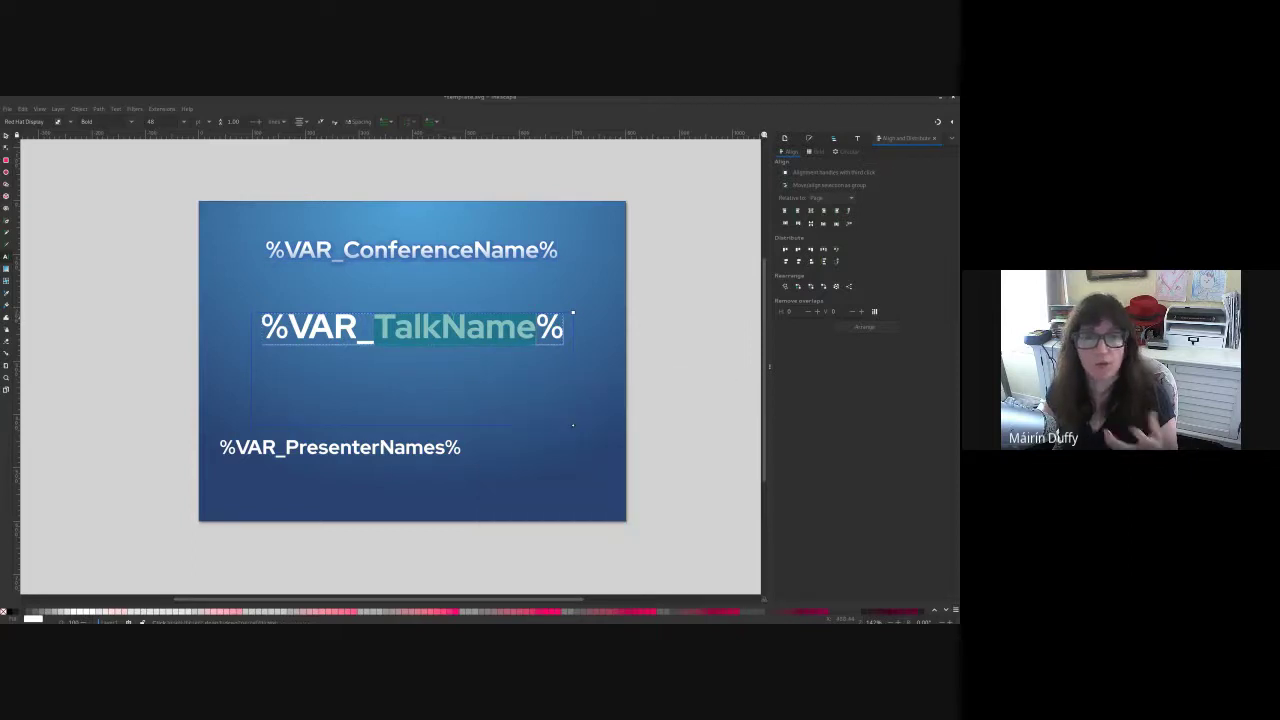
click(441, 327)
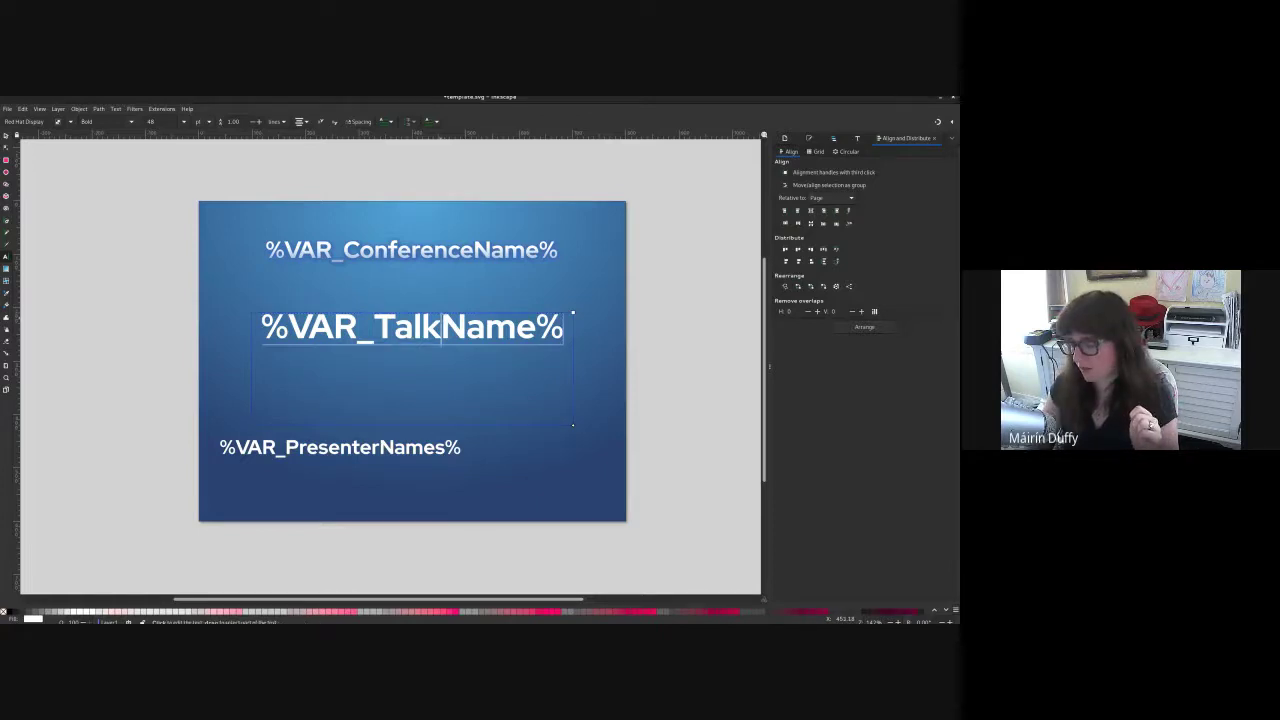
text(_)
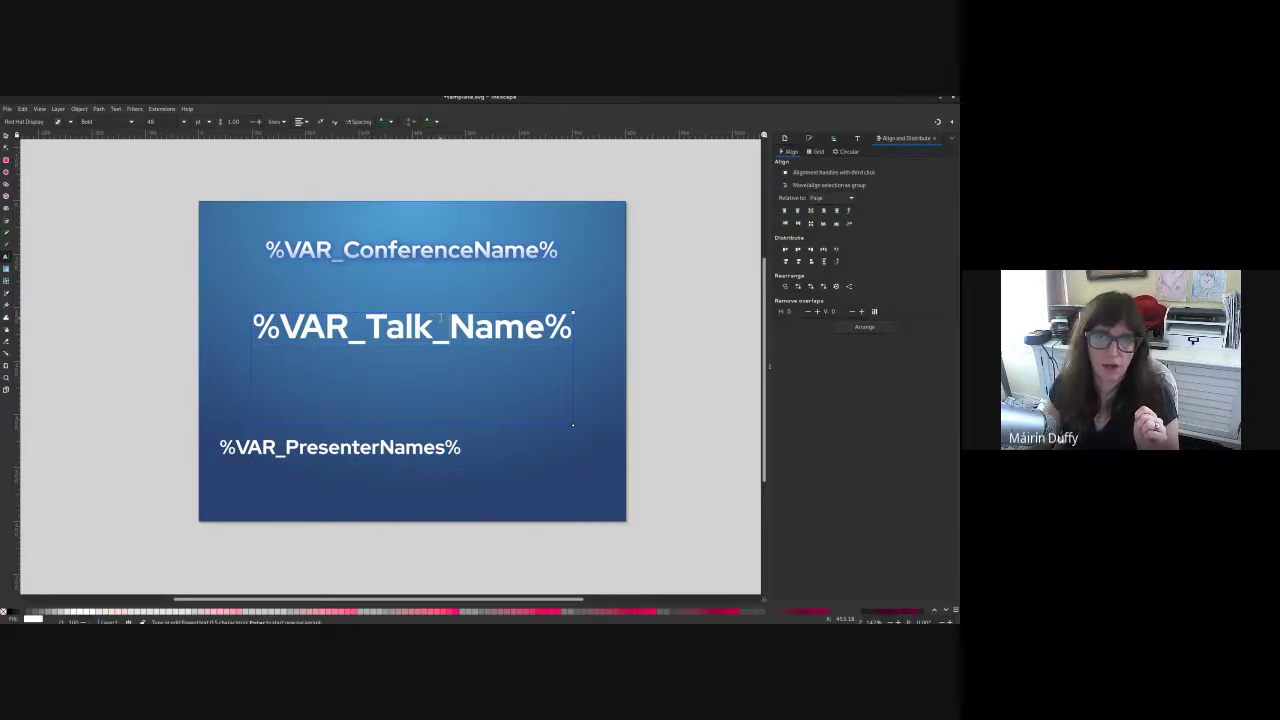
key(BackSpace)
key(Escape)
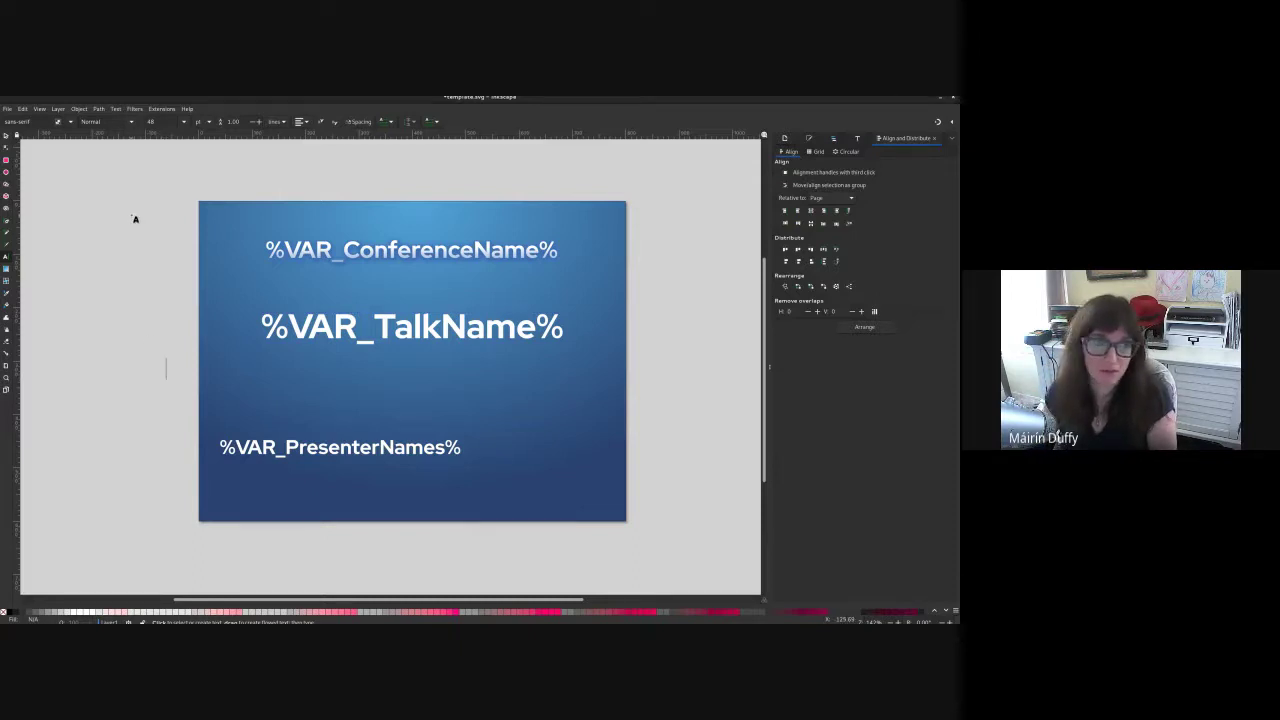
Step: Save template.svg via File > Save and minimize the Inkscape window
click(7, 109)
click(45, 171)
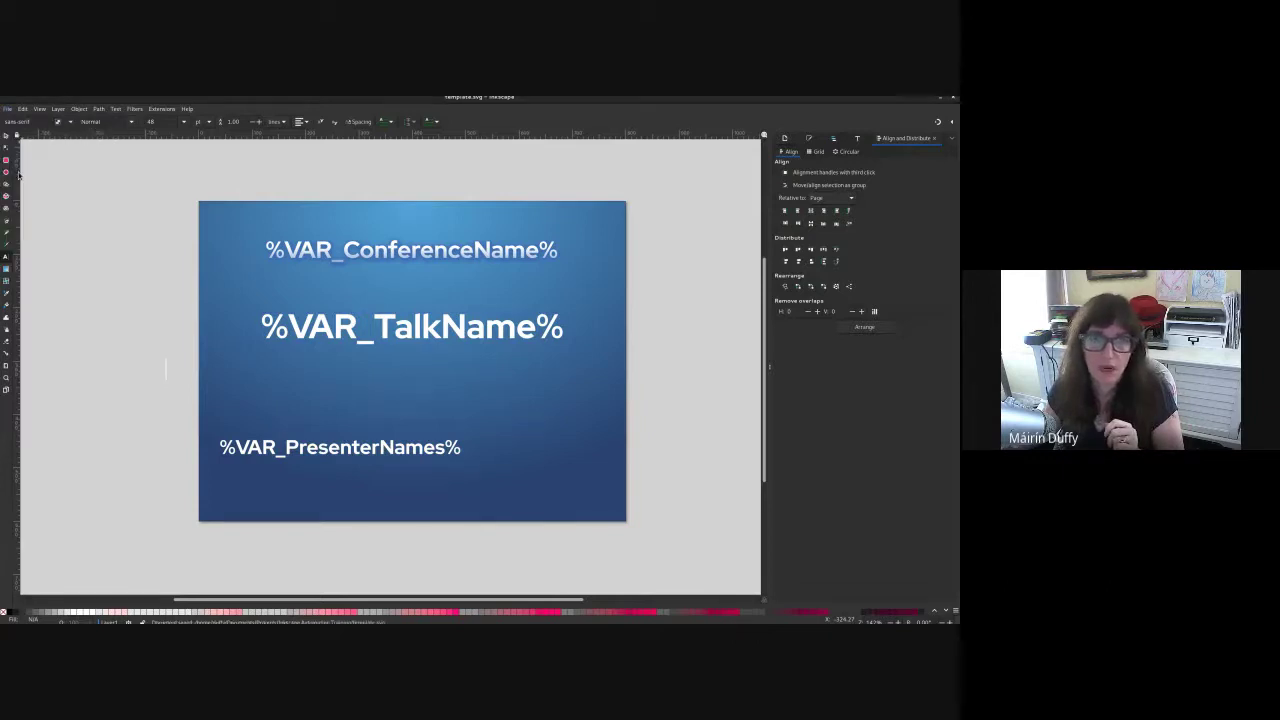
click(940, 99)
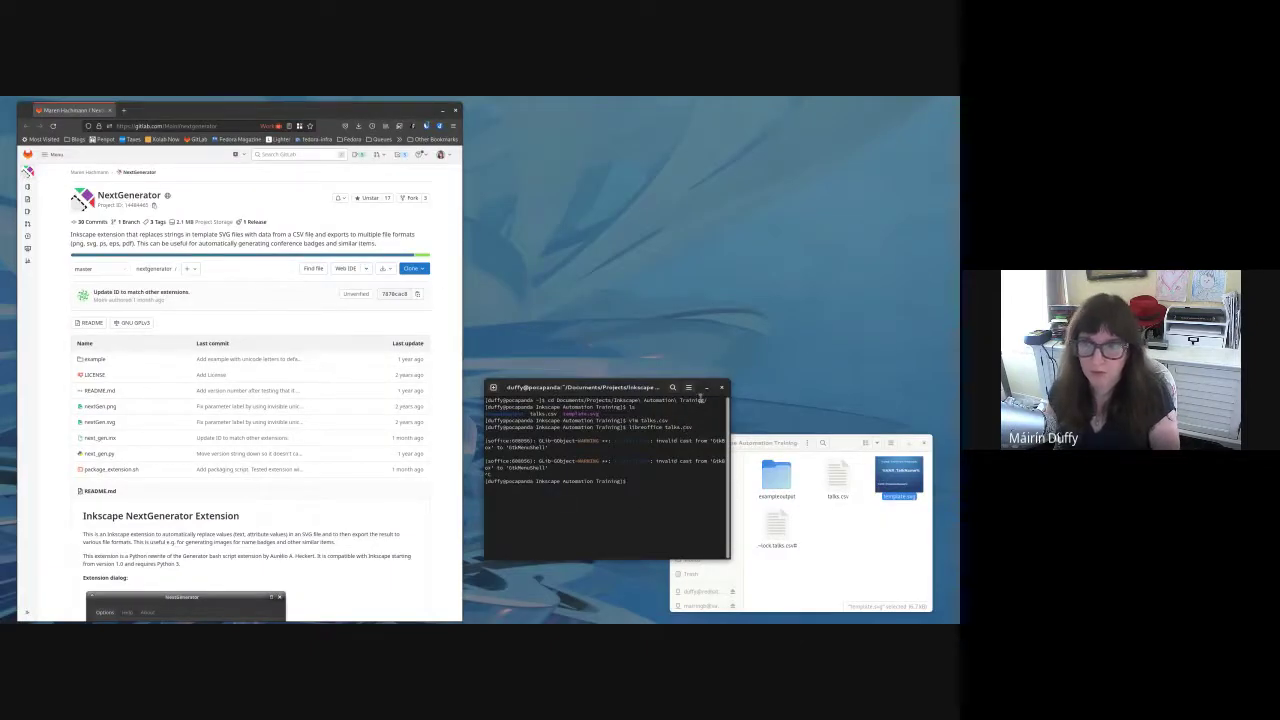
Step: Close the terminal and download next_gen.inx and next_gen.py from the GitLab repository
click(720, 389)
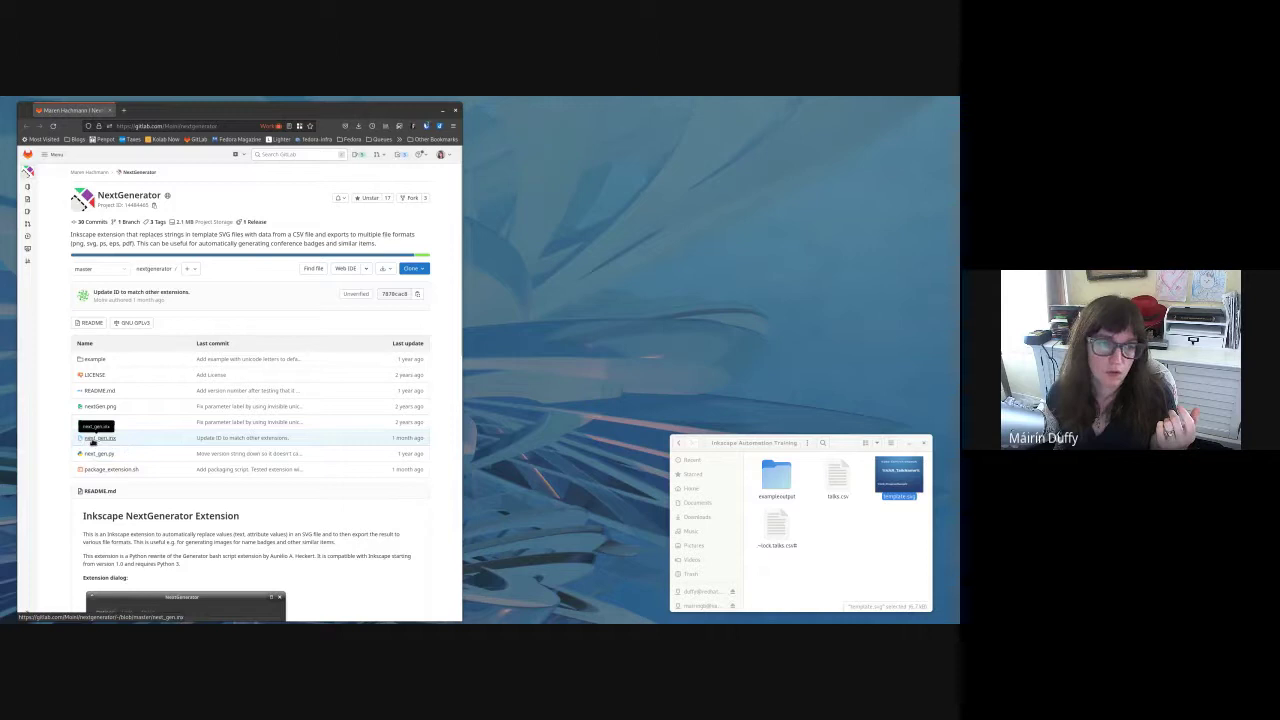
middle_click(93, 441)
middle_click(93, 441)
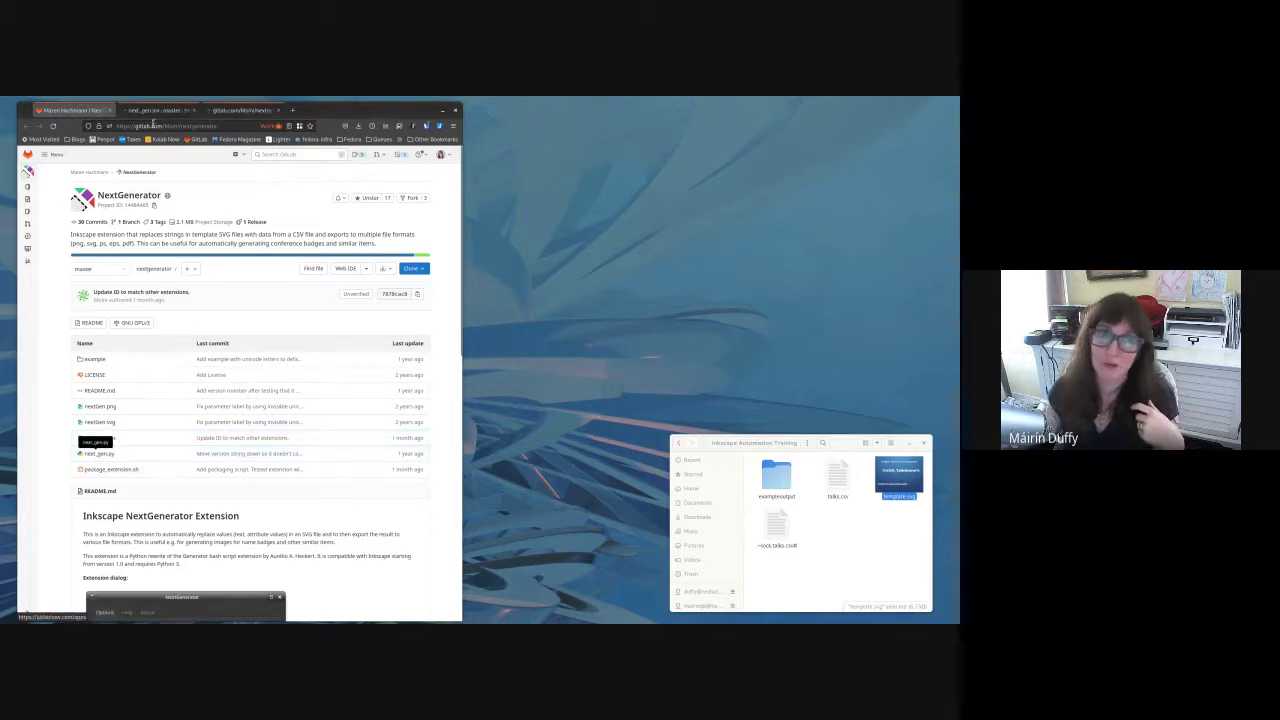
click(150, 110)
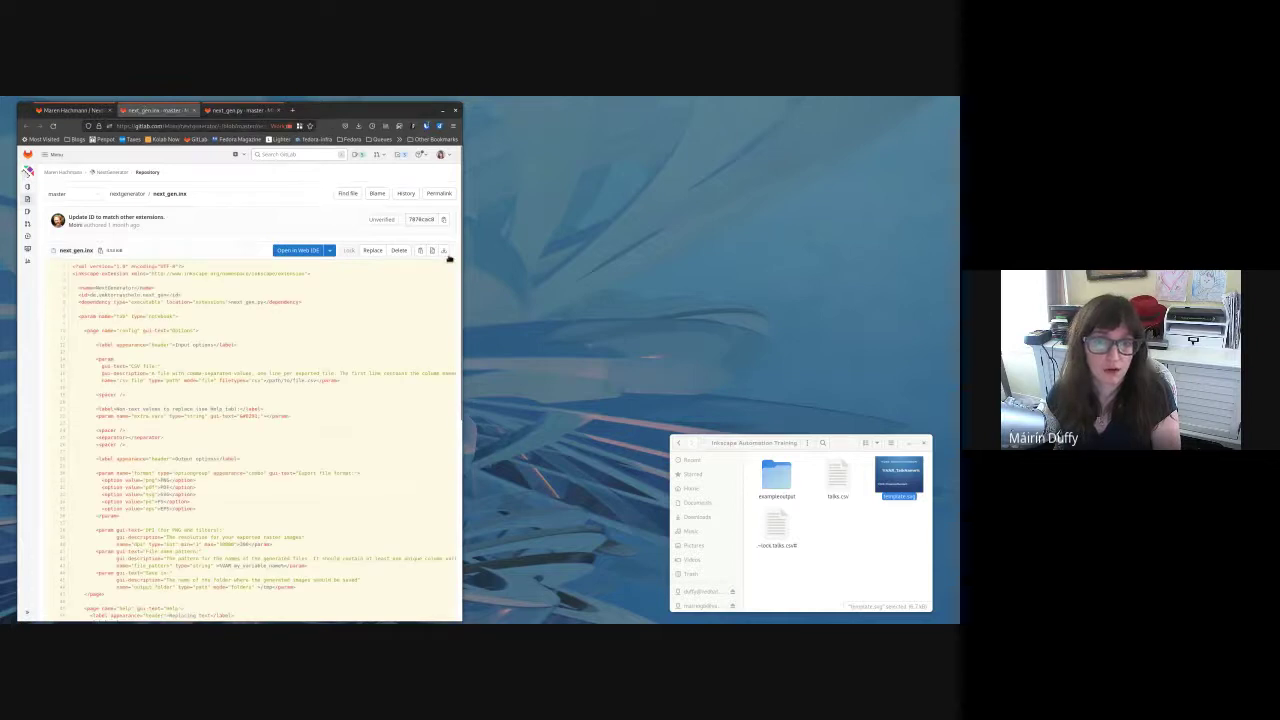
click(443, 251)
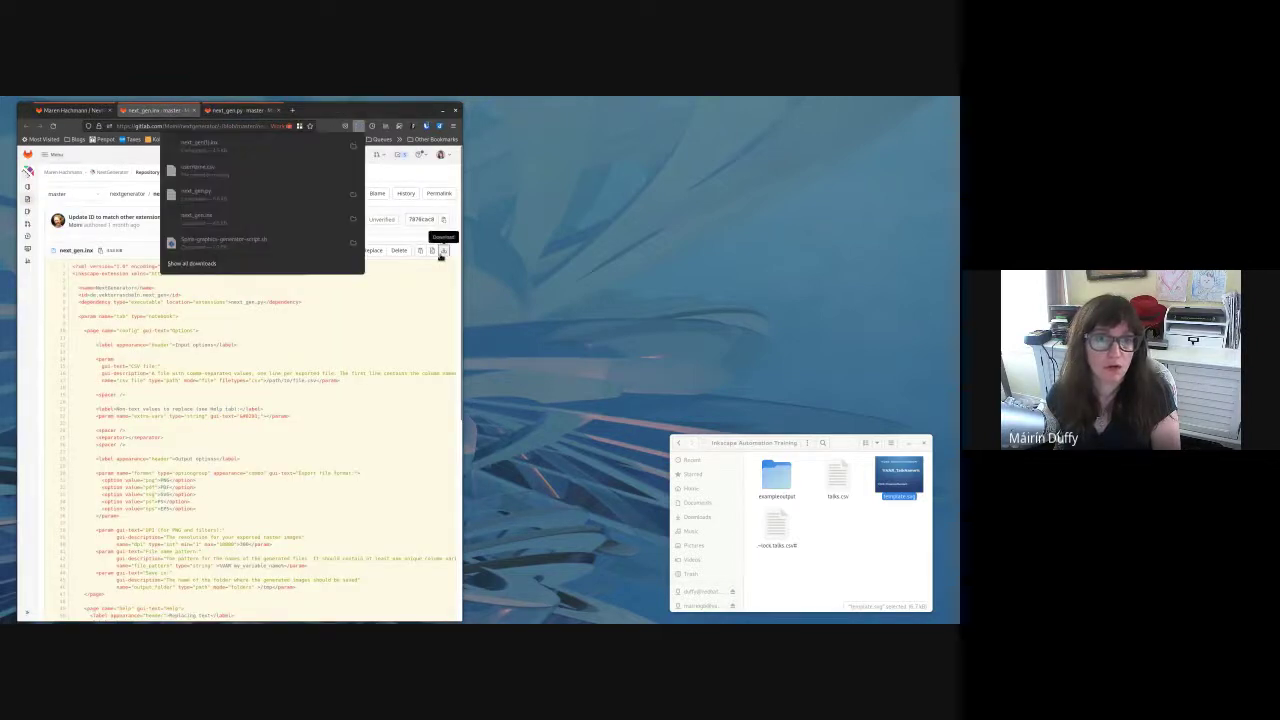
click(232, 110)
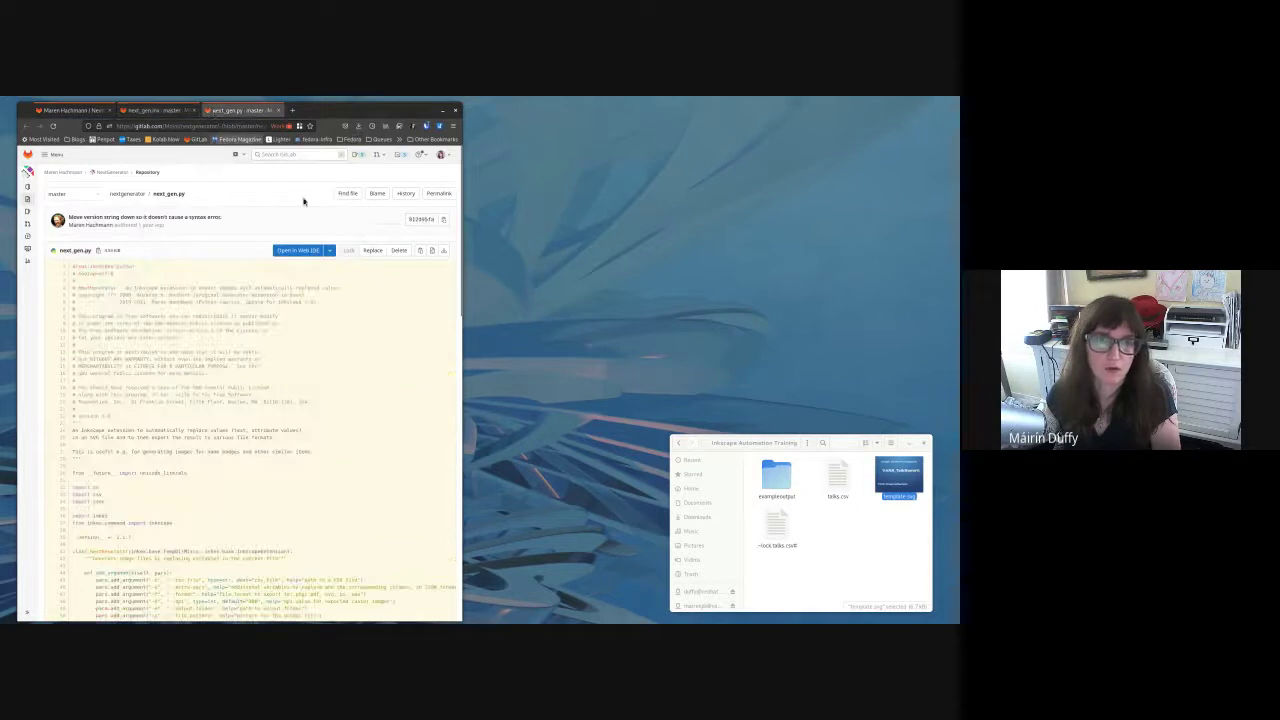
click(445, 252)
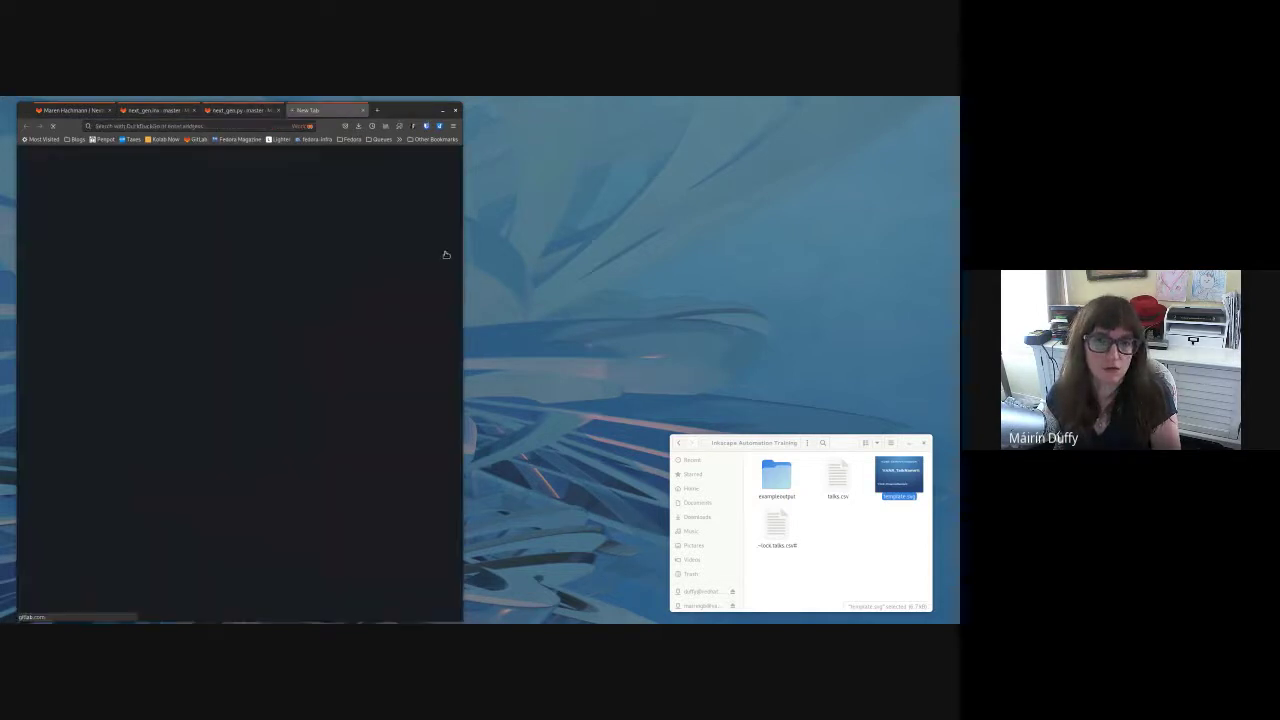
click(280, 110)
Step: Close the remaining file tab, minimize the browser, and bring the Inkscape template window forward
click(196, 110)
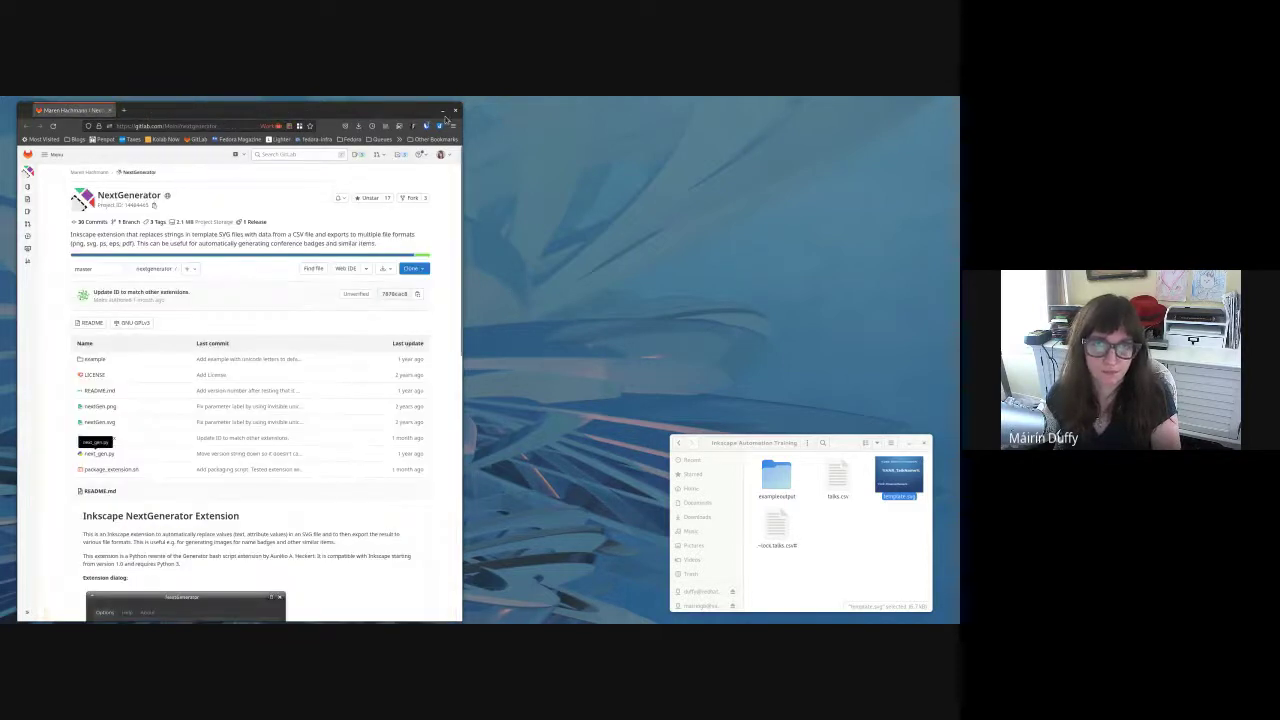
click(442, 110)
key(super)
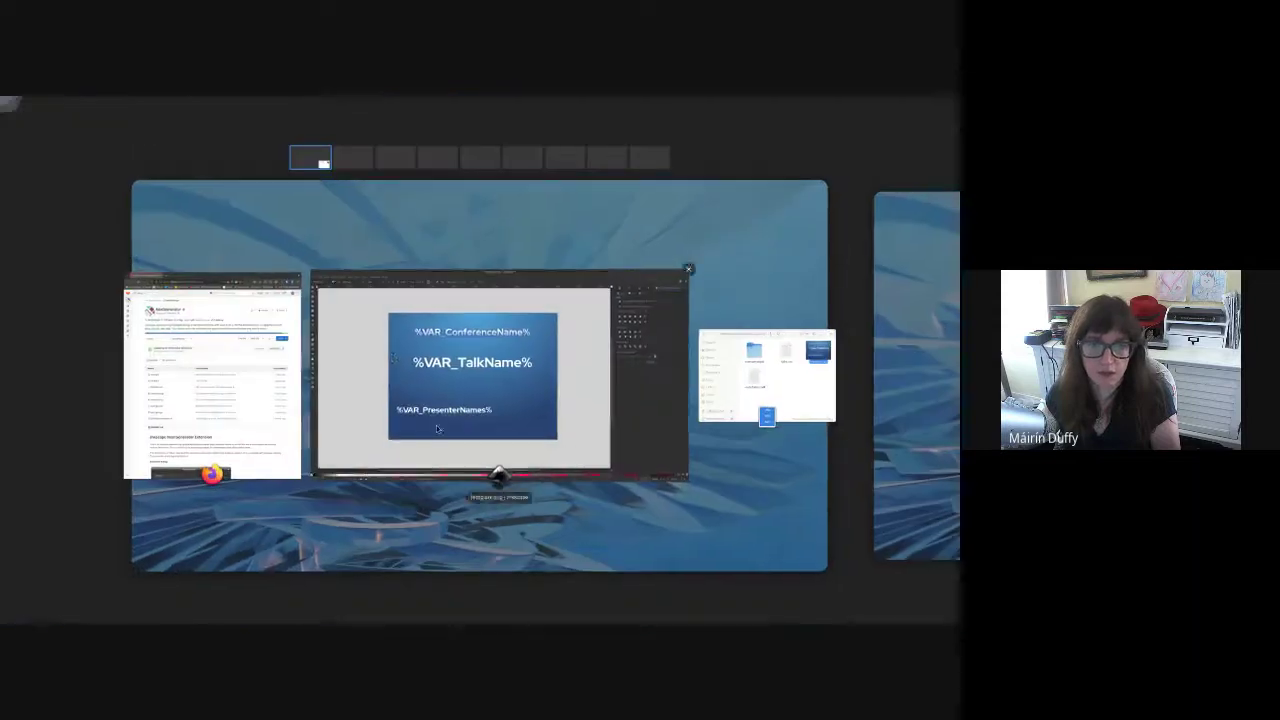
click(330, 300)
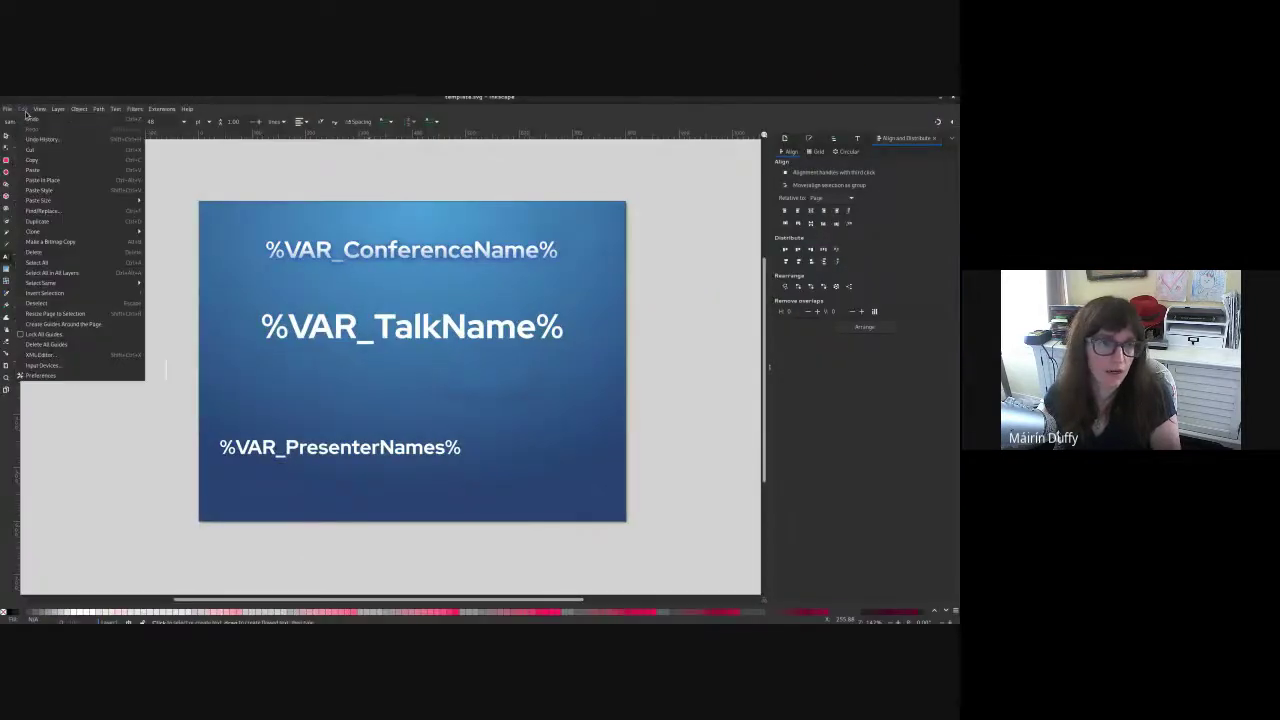
Step: Open Edit > Preferences, move it over the canvas, and show the System page
click(58, 377)
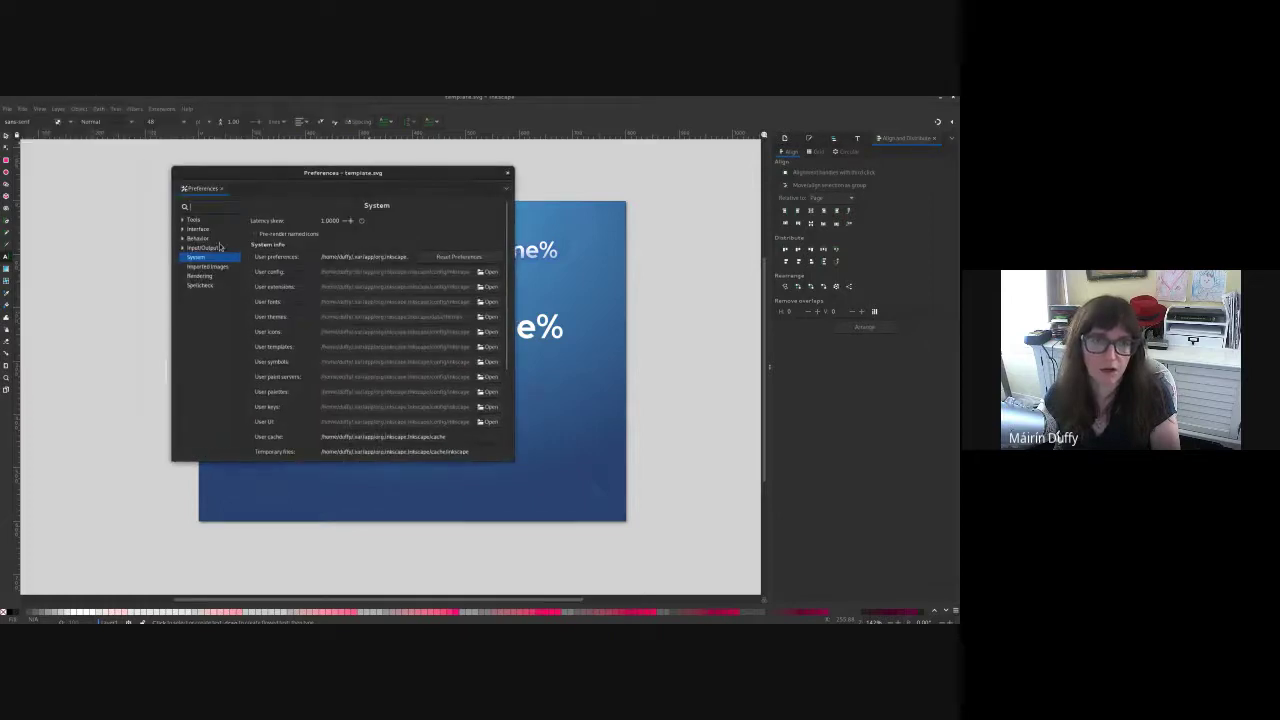
click(220, 247)
click(218, 219)
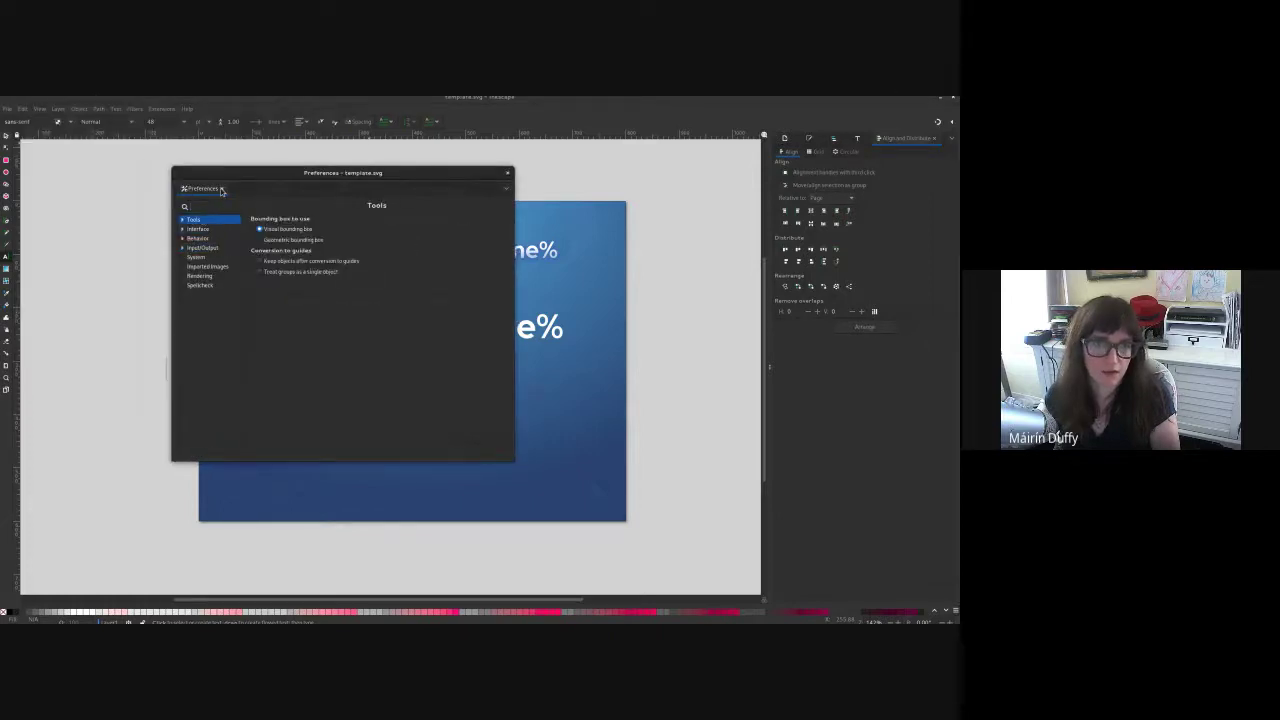
click(222, 189)
click(24, 108)
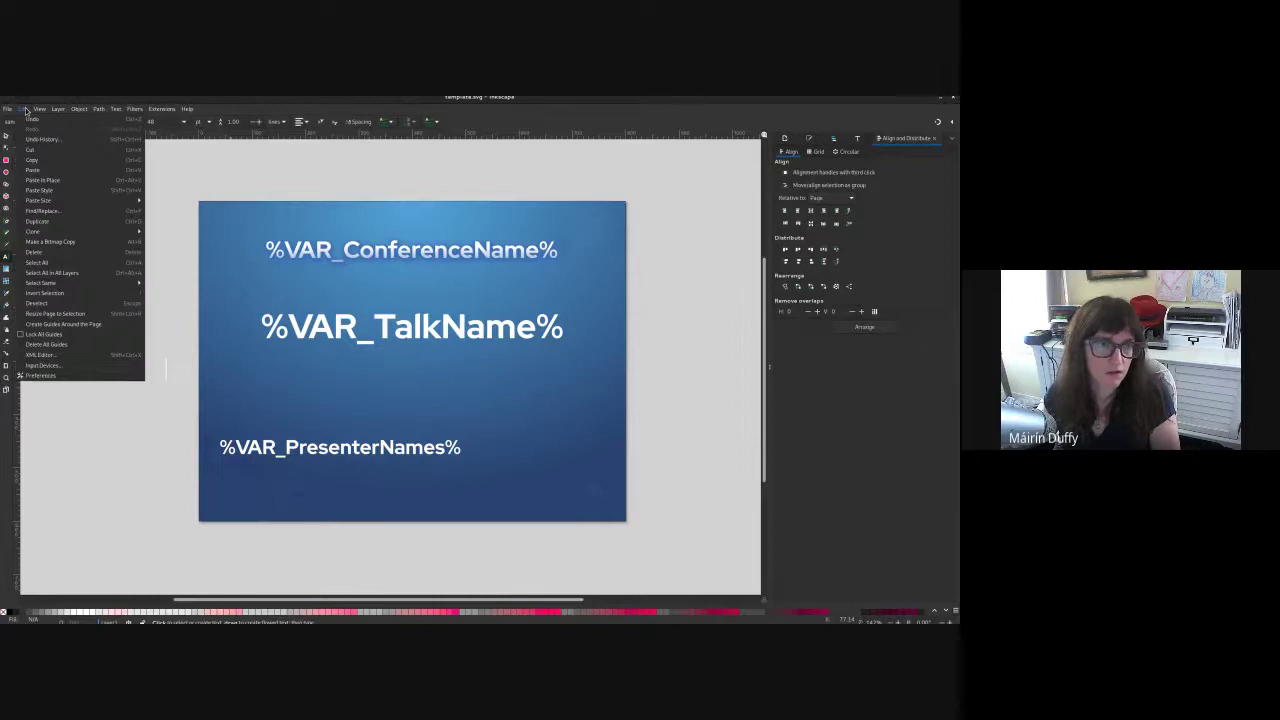
click(50, 375)
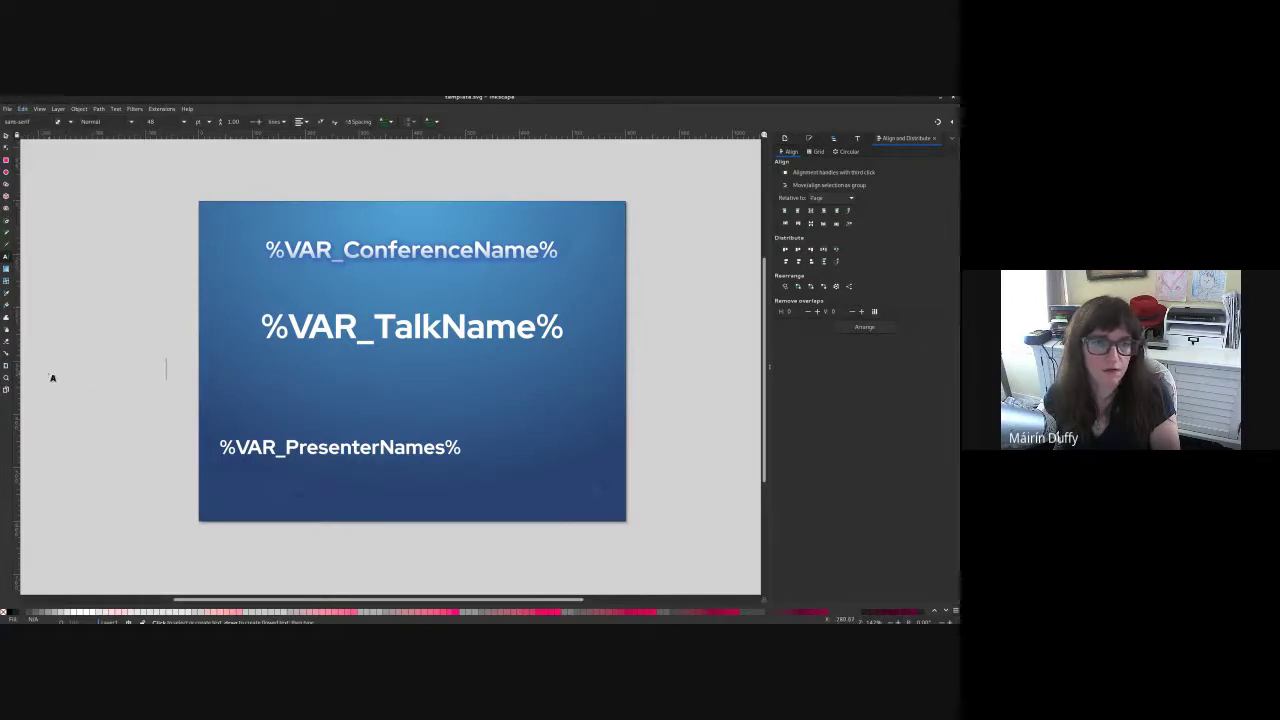
drag(94, 122, 230, 180)
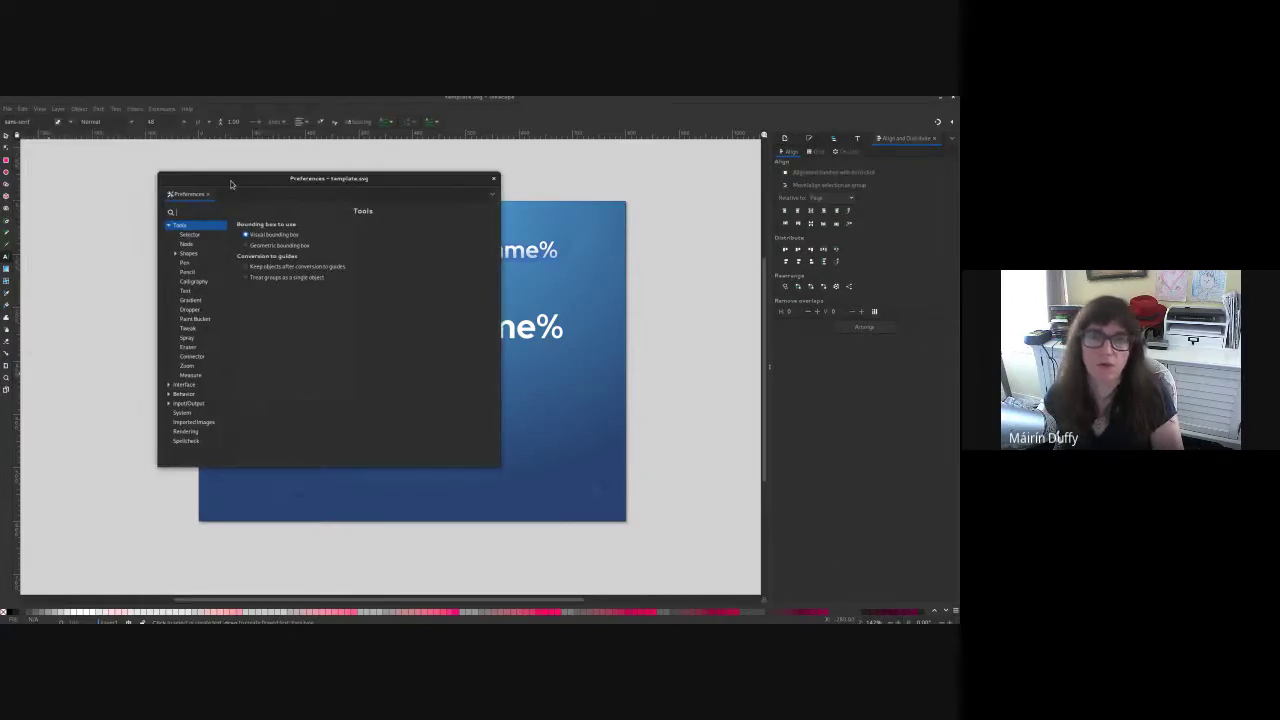
click(182, 414)
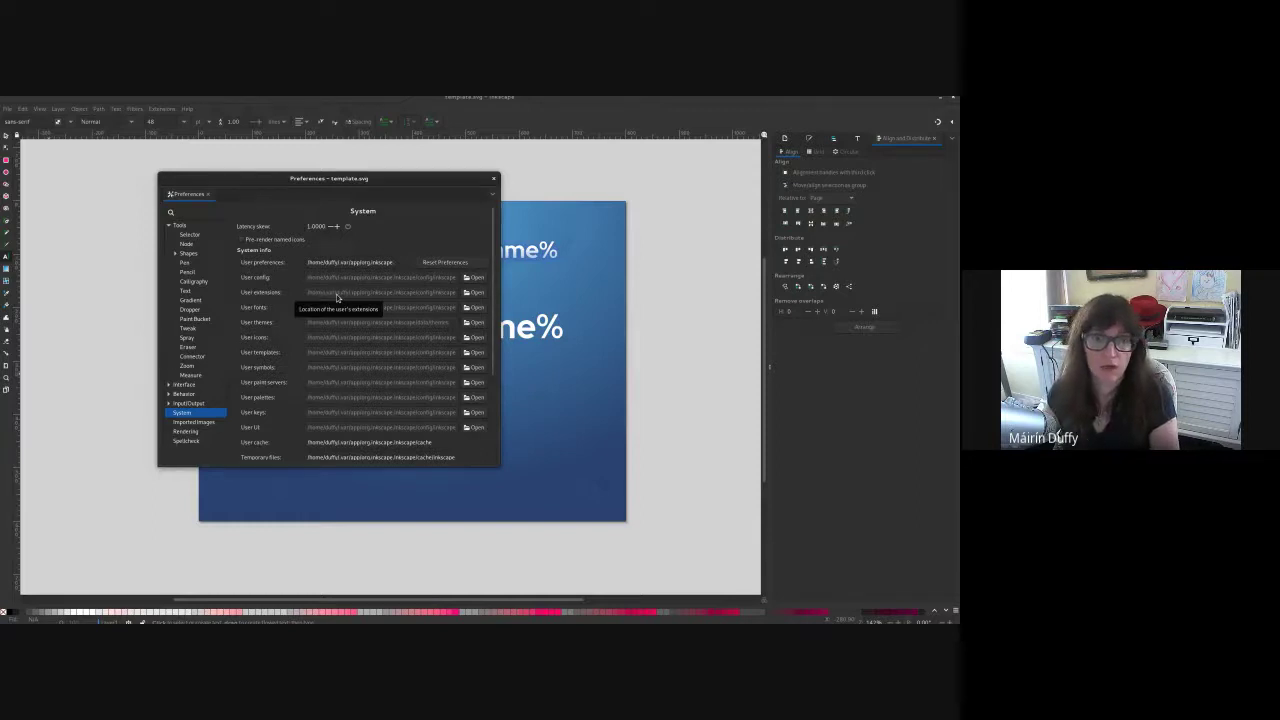
Step: Open the empty user extensions folder in Files and open a second Inkscape Automation Training window
click(477, 292)
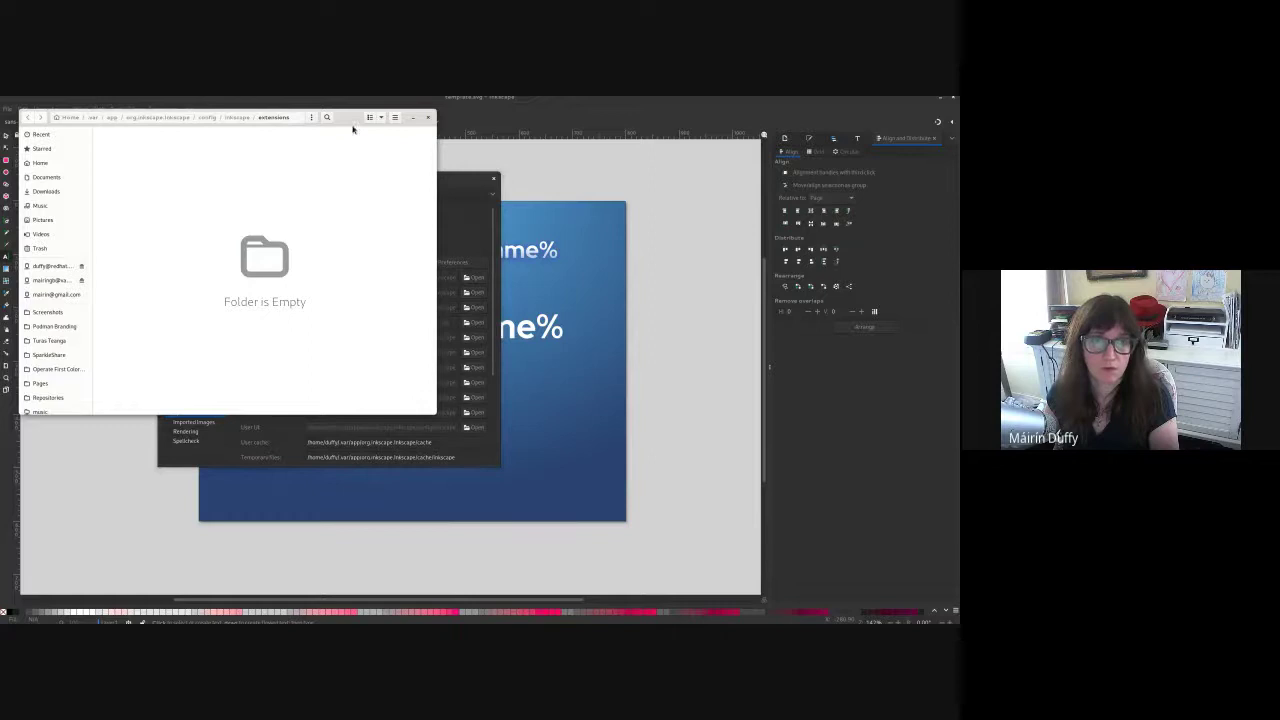
drag(351, 120, 815, 246)
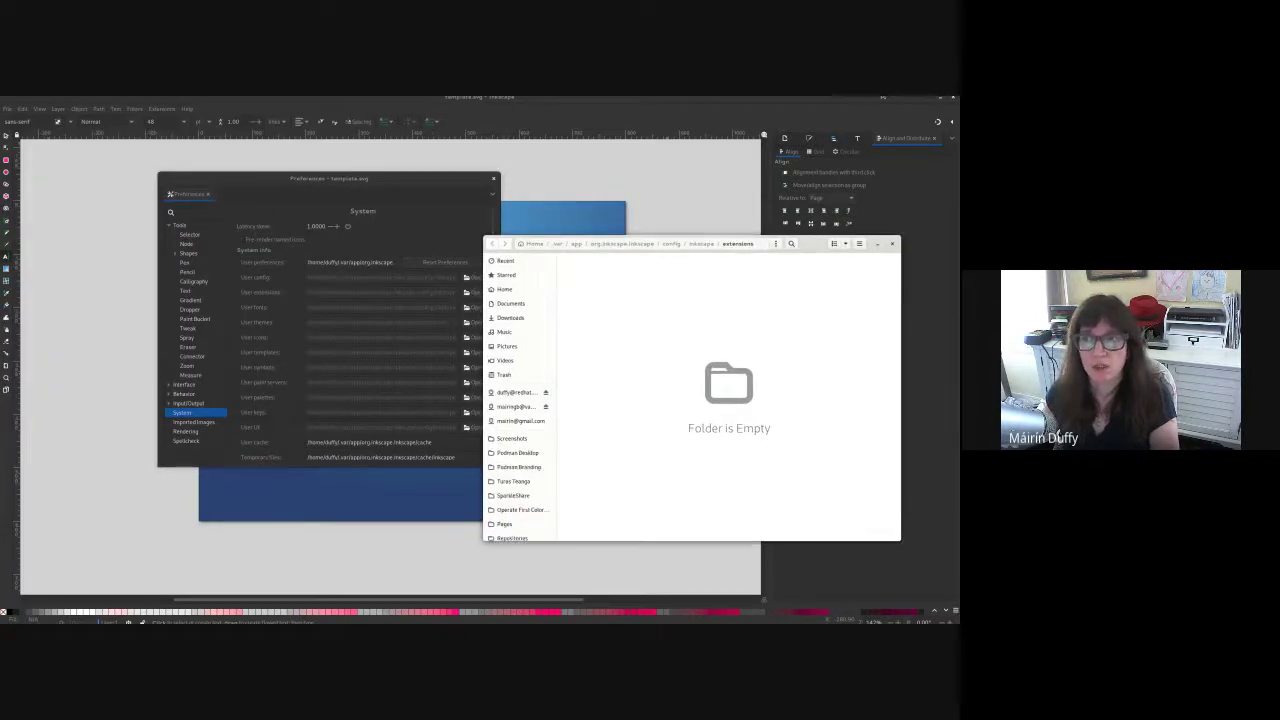
click(946, 100)
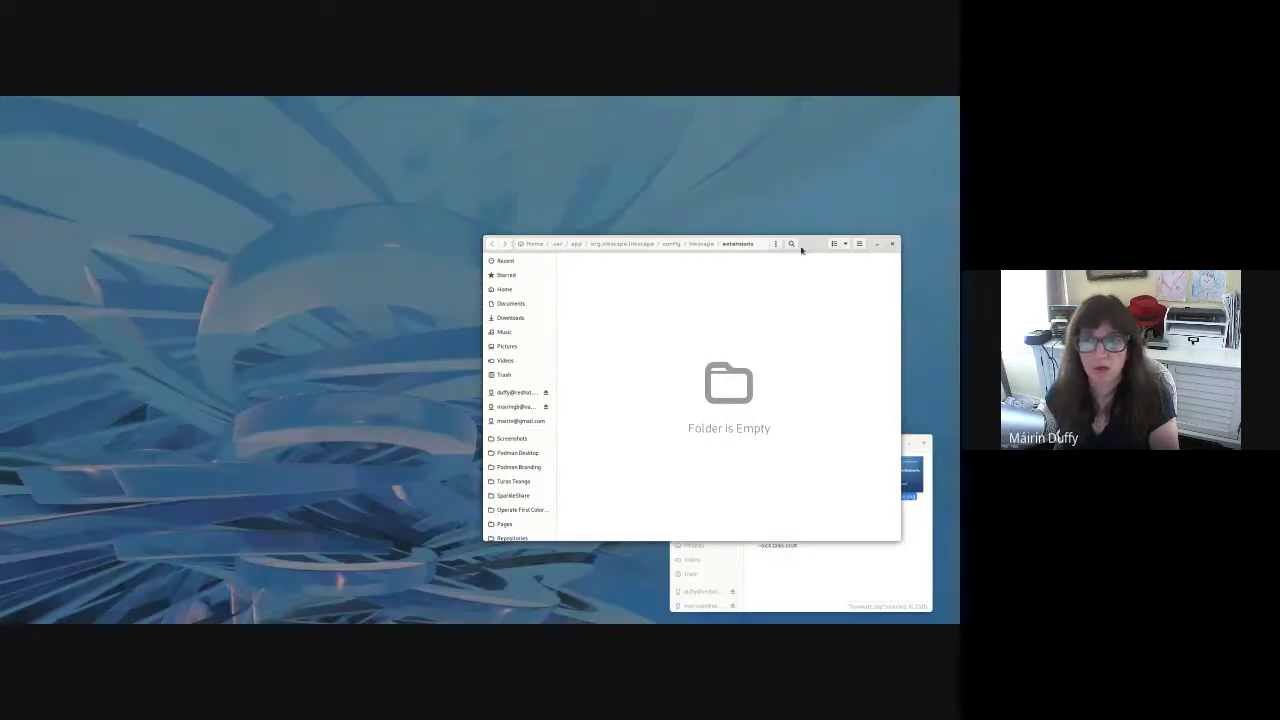
drag(805, 250, 445, 264)
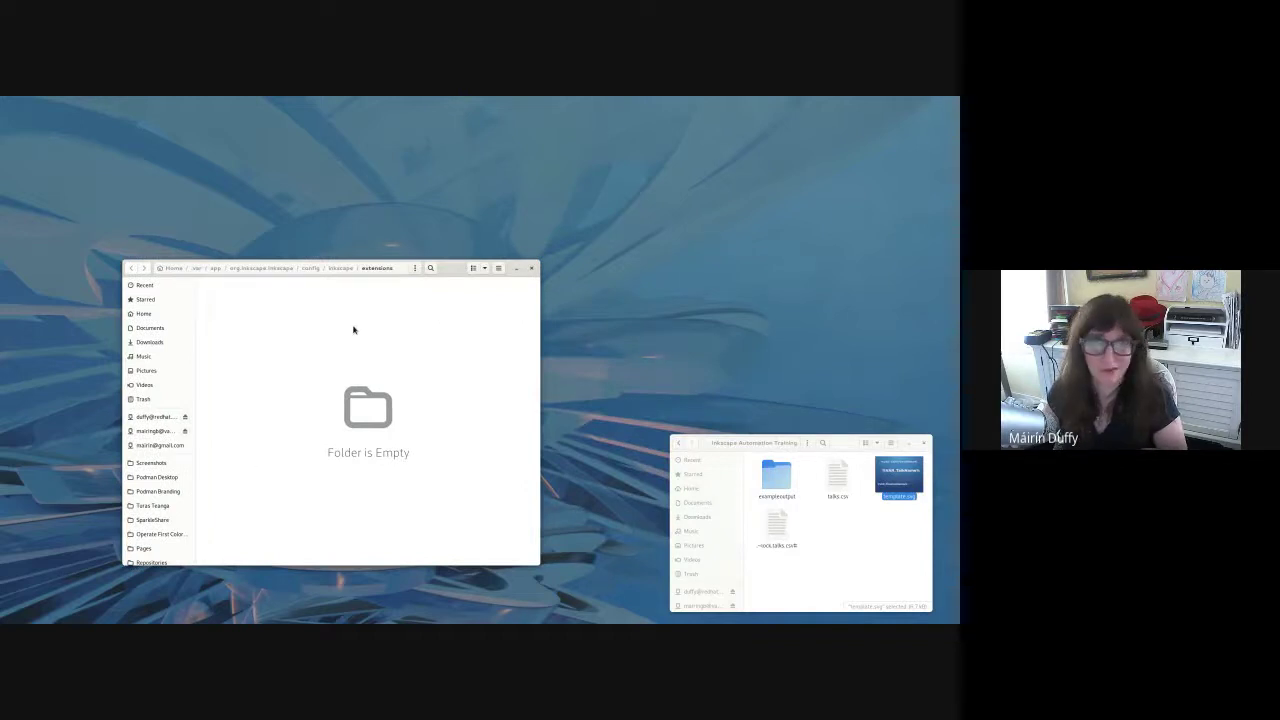
click(341, 268)
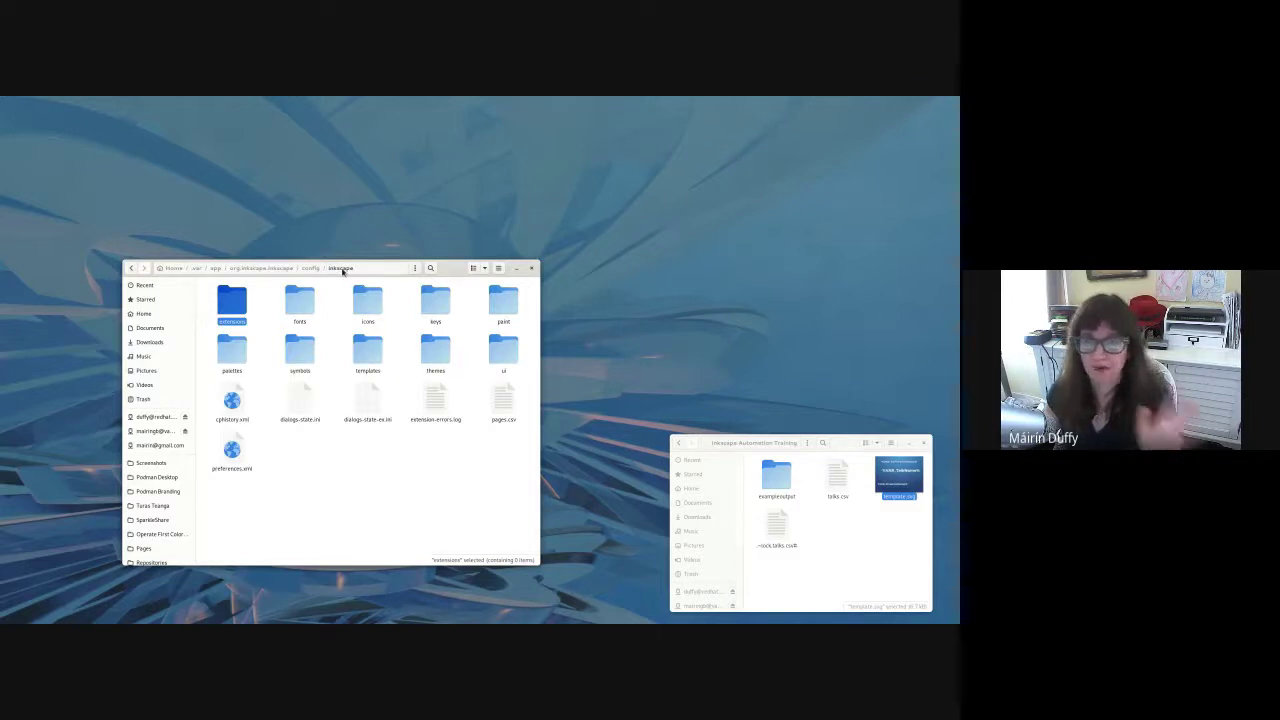
double_click(240, 312)
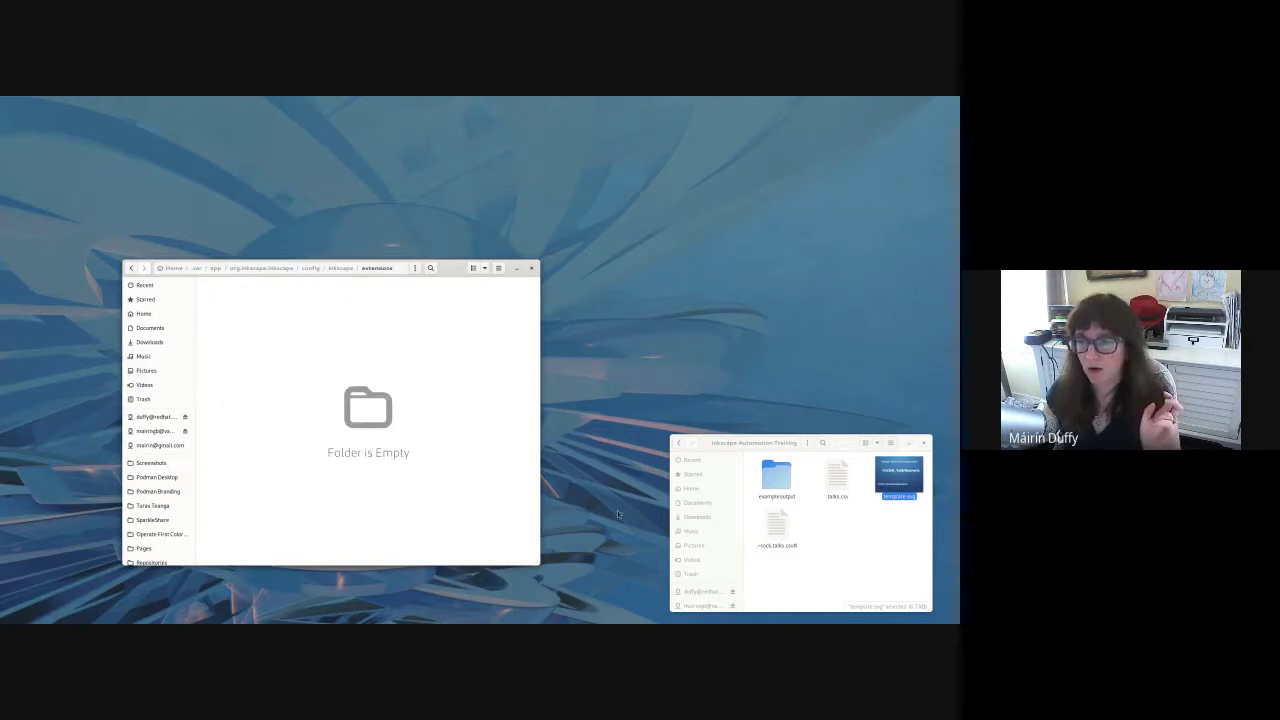
click(810, 577)
key(ctrl+n)
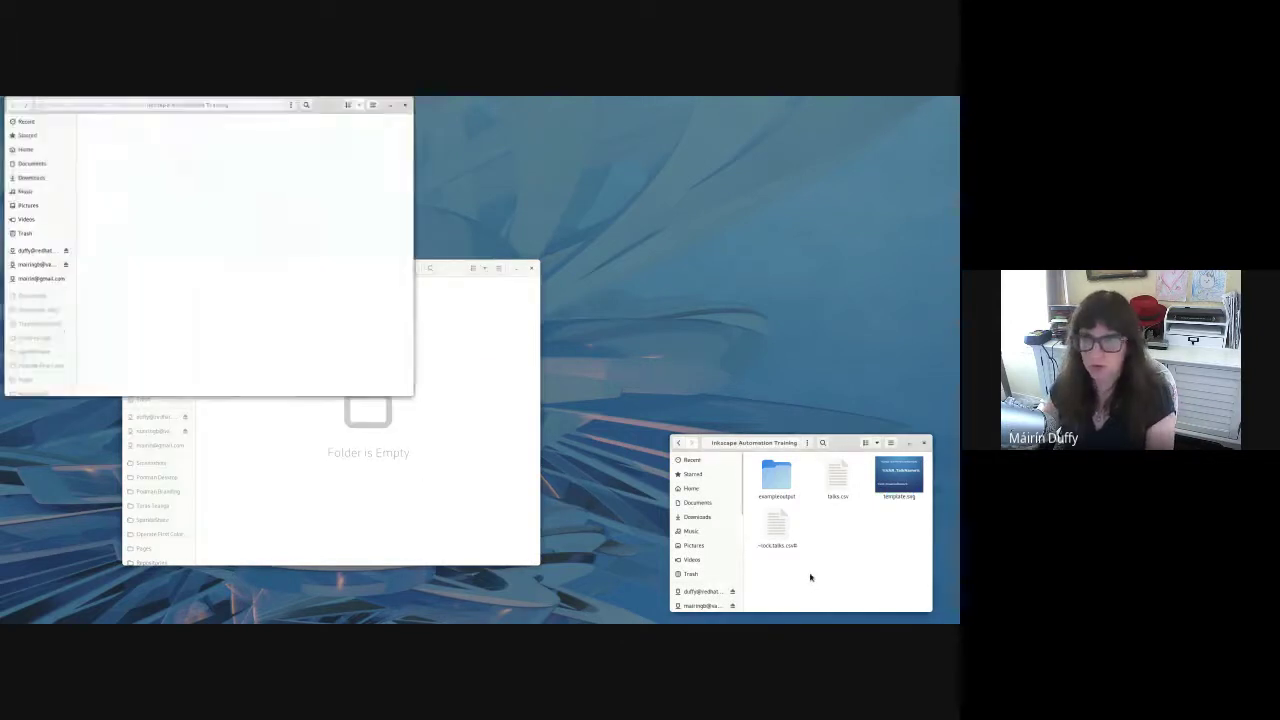
Step: Delete the next_gen(1) duplicates and move next_gen.py and next_gen.inx into the extensions folder
drag(330, 103, 923, 263)
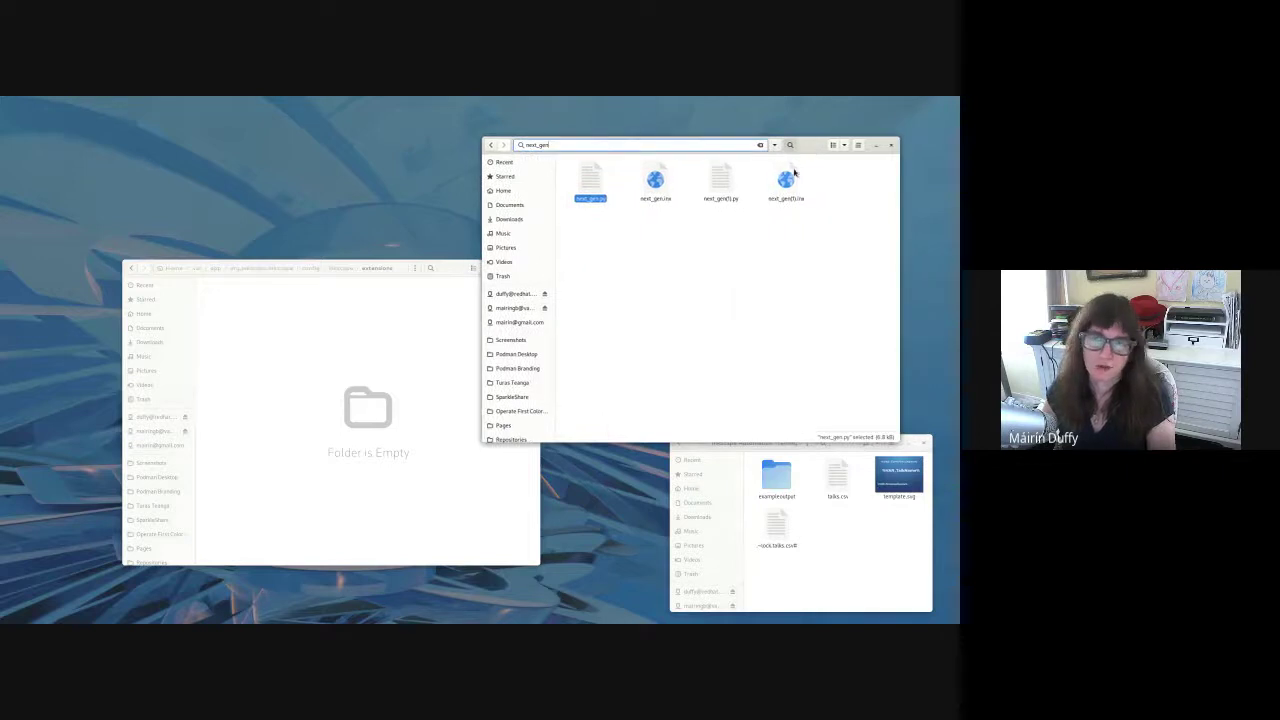
drag(802, 241, 712, 178)
key(Delete)
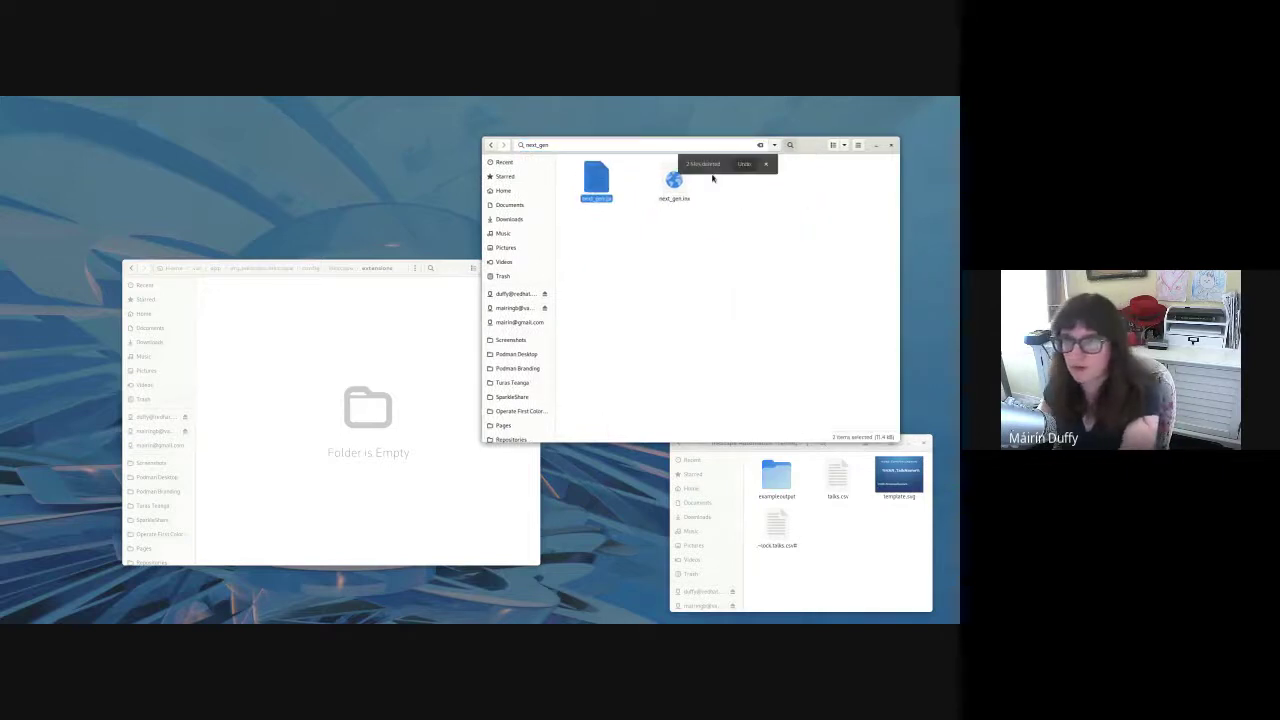
drag(710, 244, 284, 362)
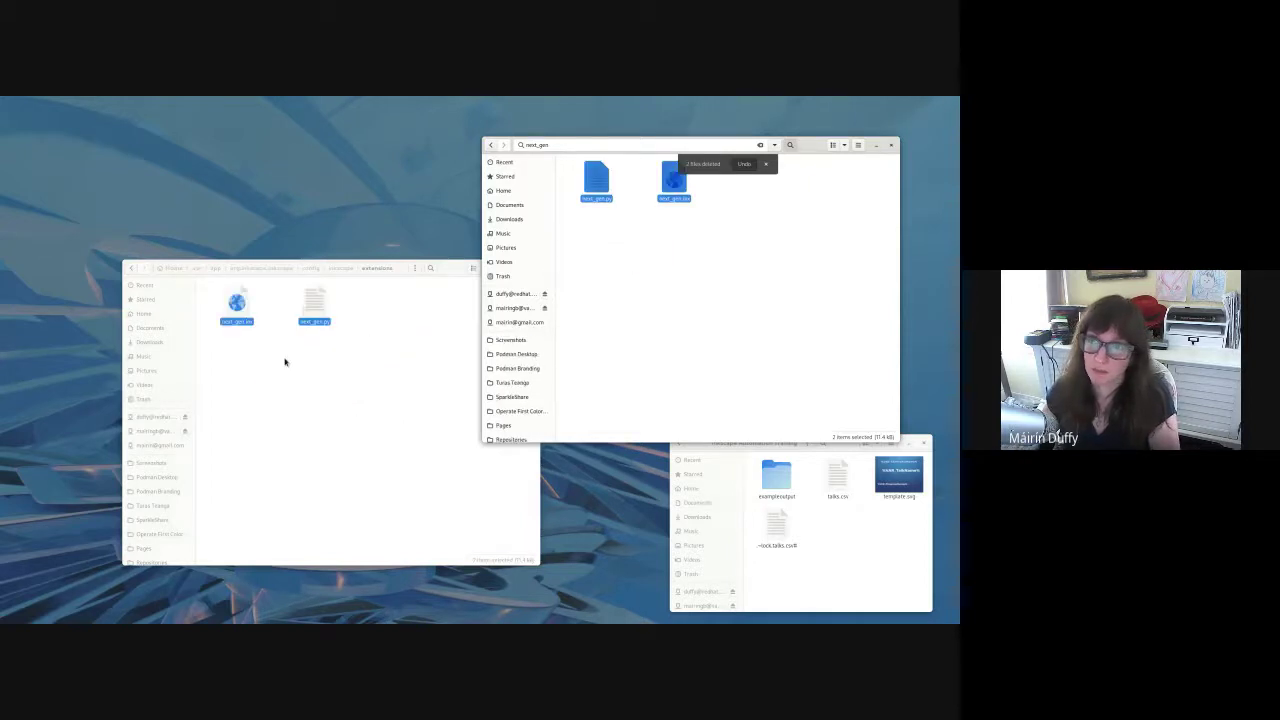
click(604, 365)
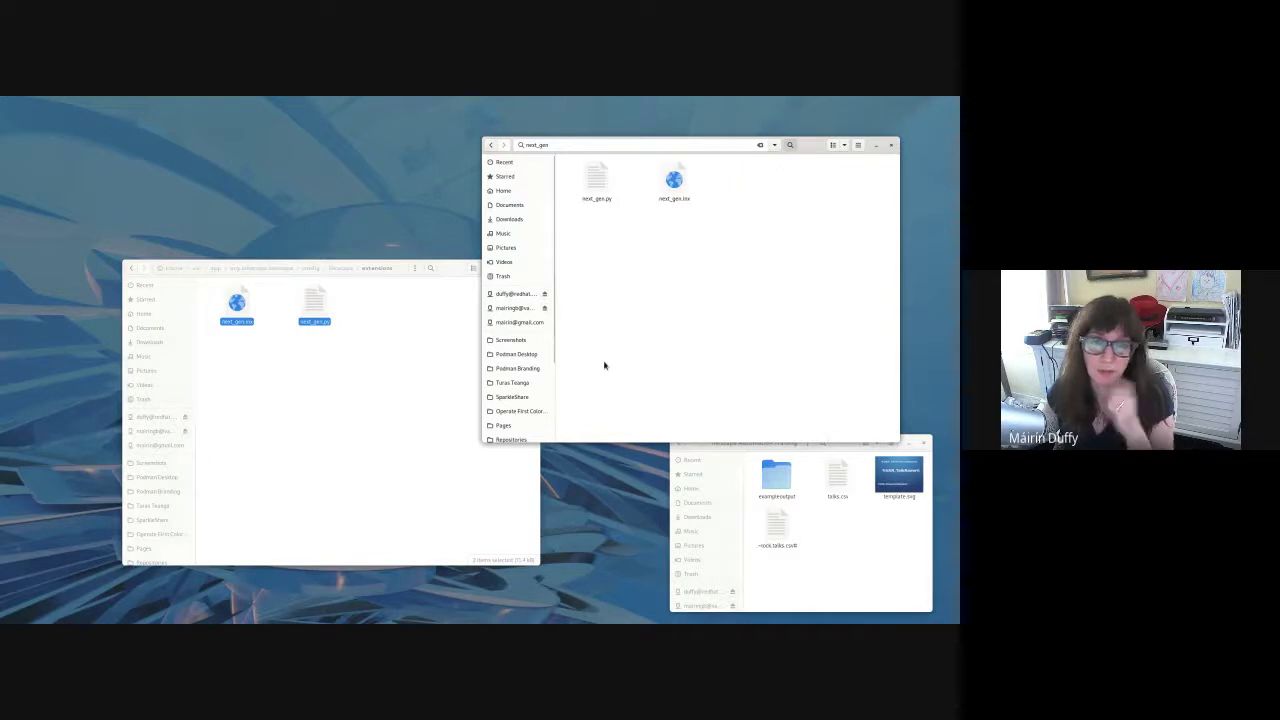
click(391, 346)
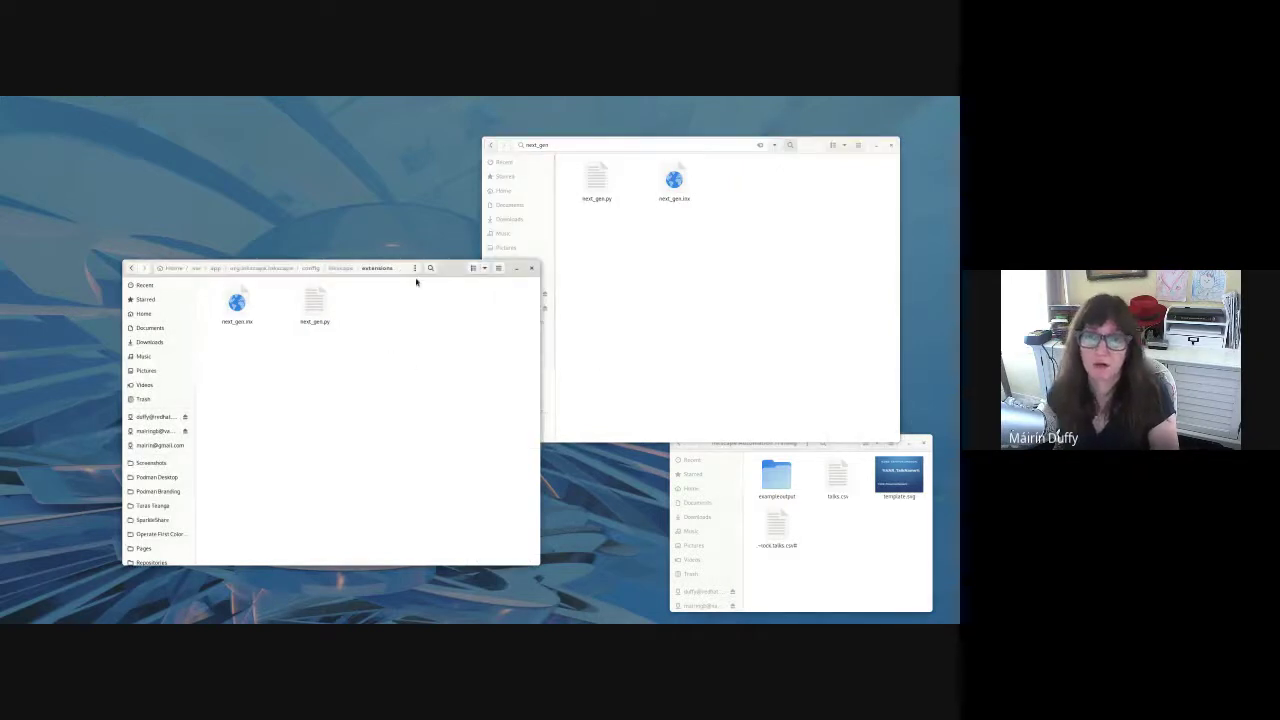
Step: Close the extensions and search windows, close Preferences, and quit Inkscape
click(531, 271)
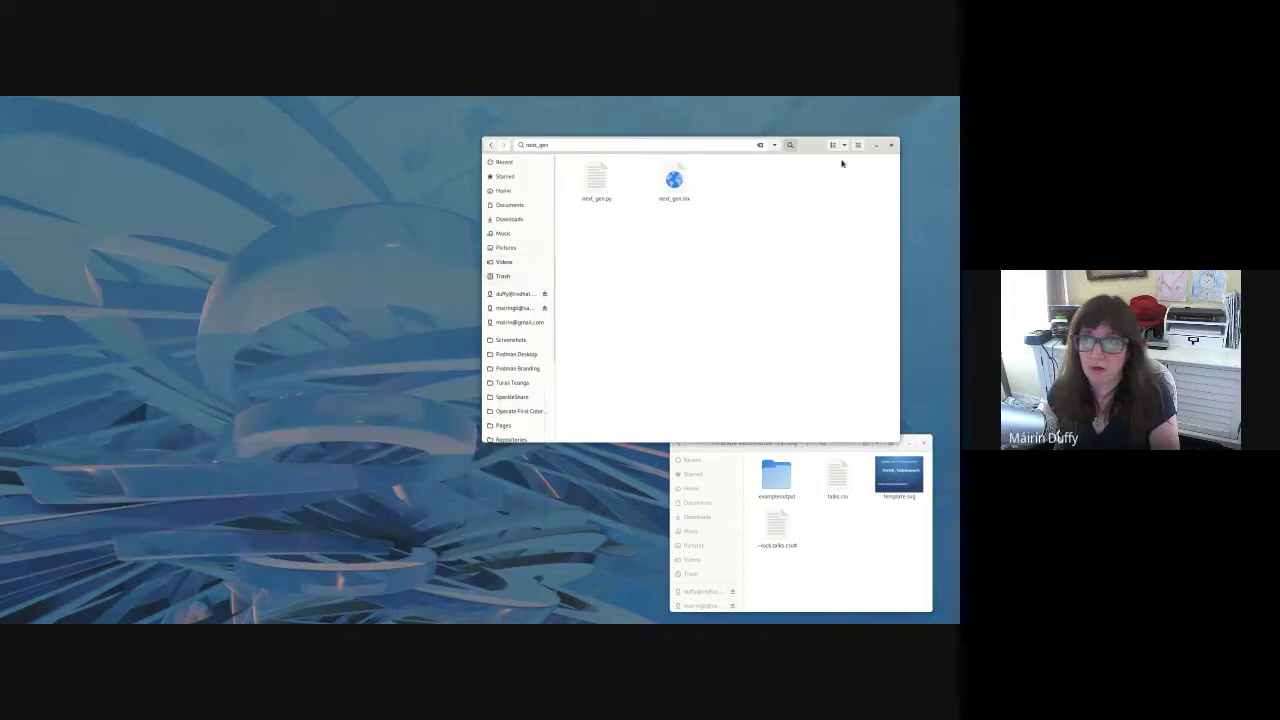
click(891, 145)
mouse_move(2, 98)
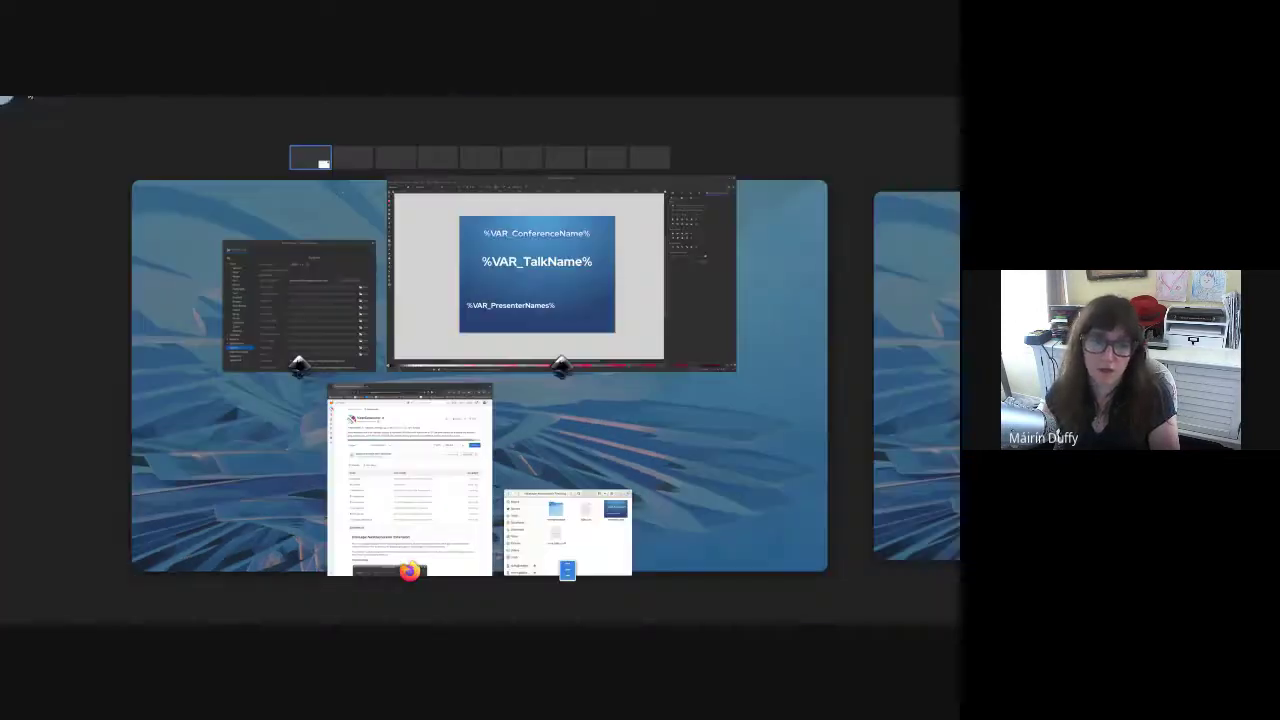
click(458, 249)
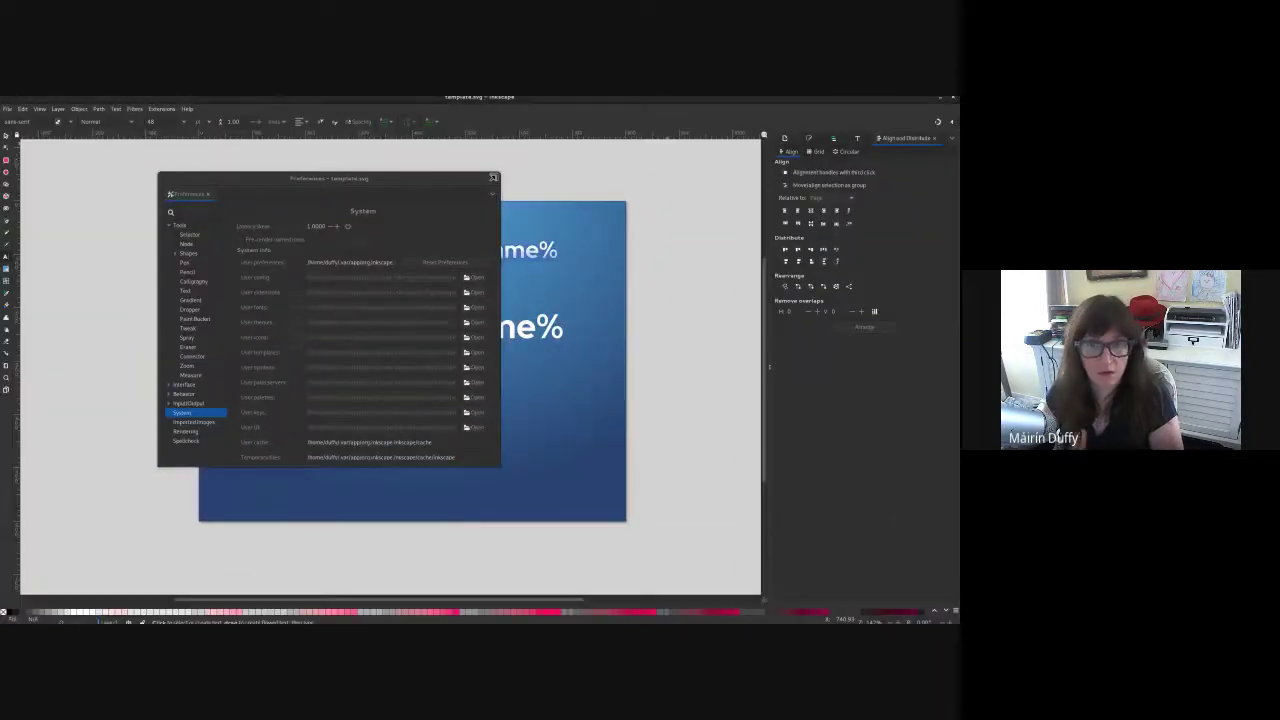
click(493, 177)
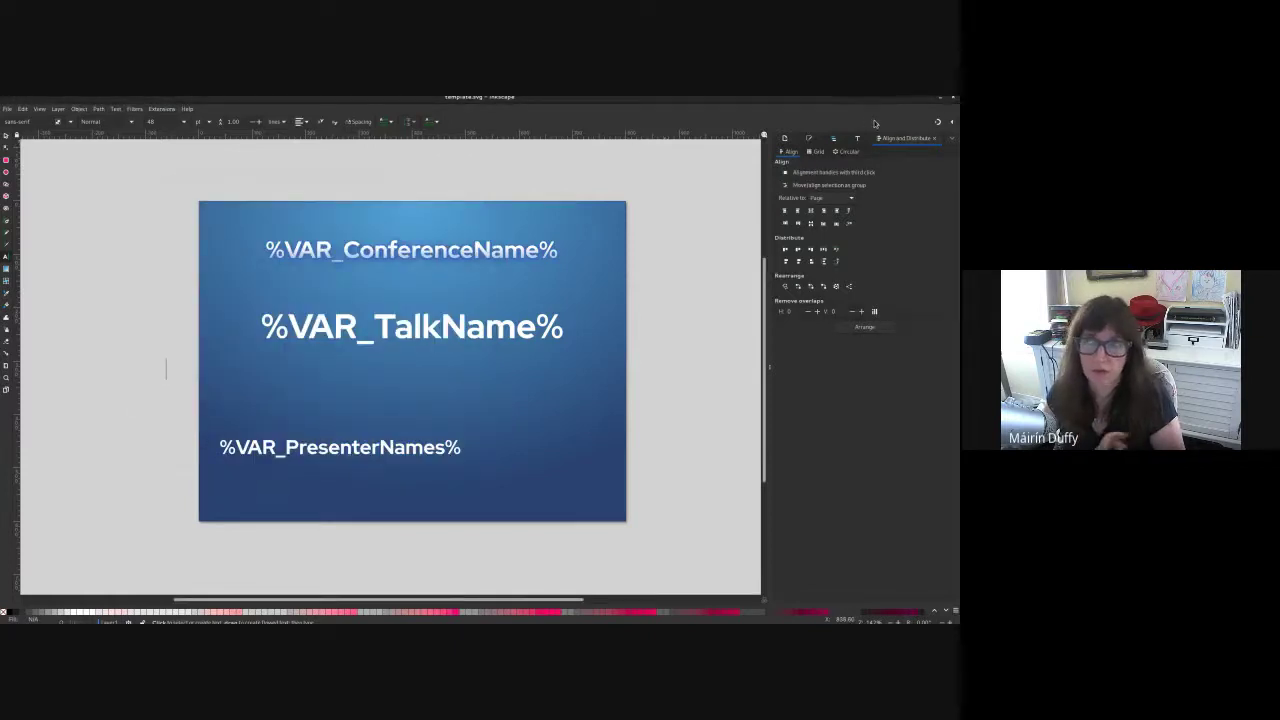
click(955, 100)
Step: Relaunch Inkscape and load template.svg from the welcome screen's recent files
mouse_move(3, 98)
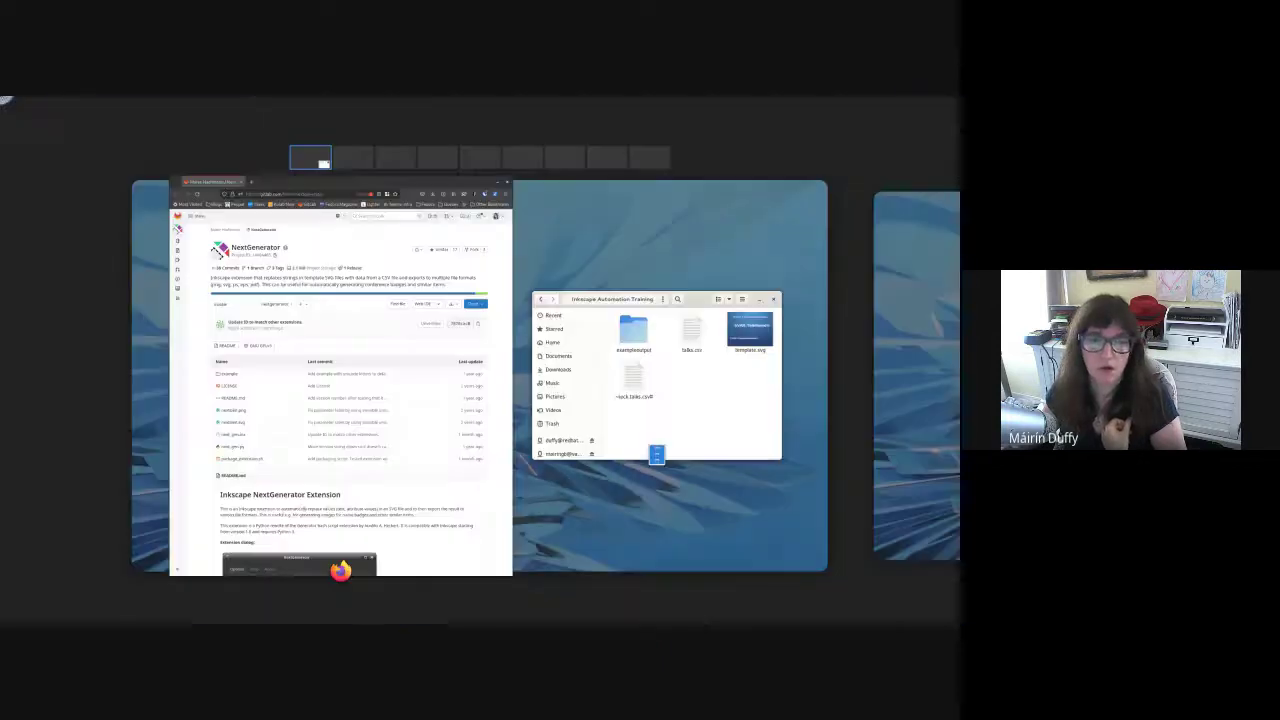
click(49, 129)
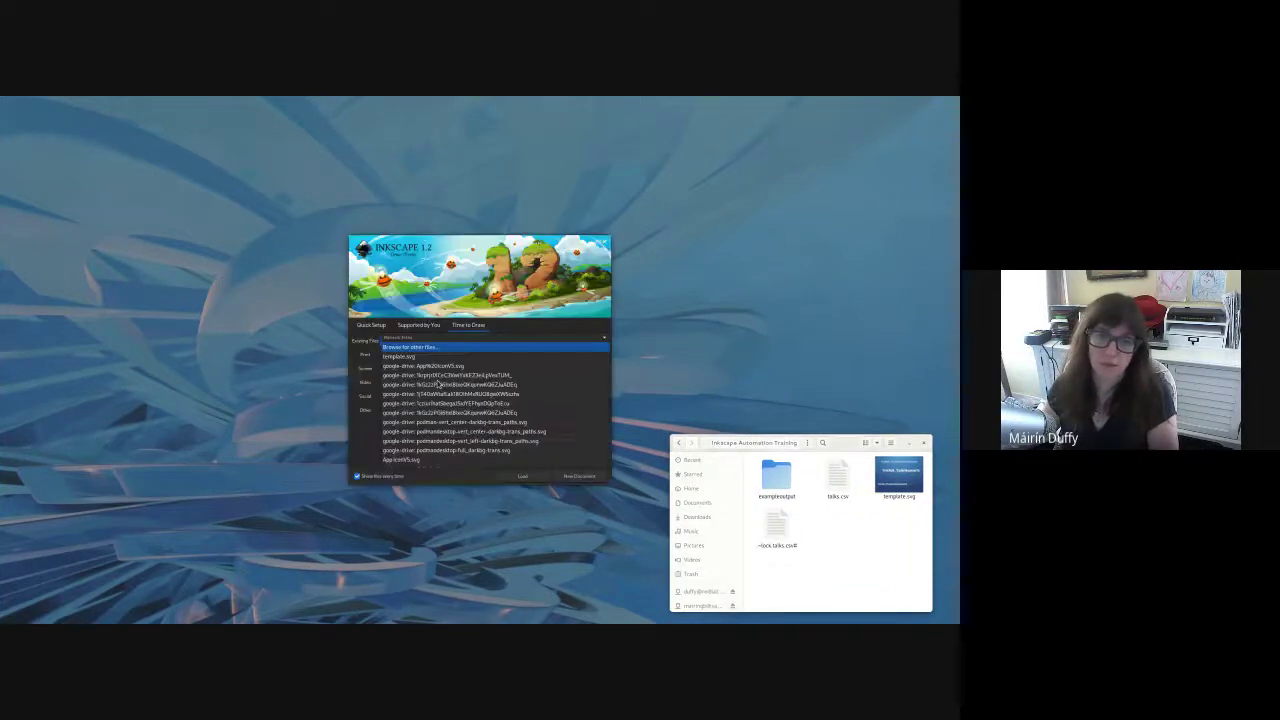
click(434, 356)
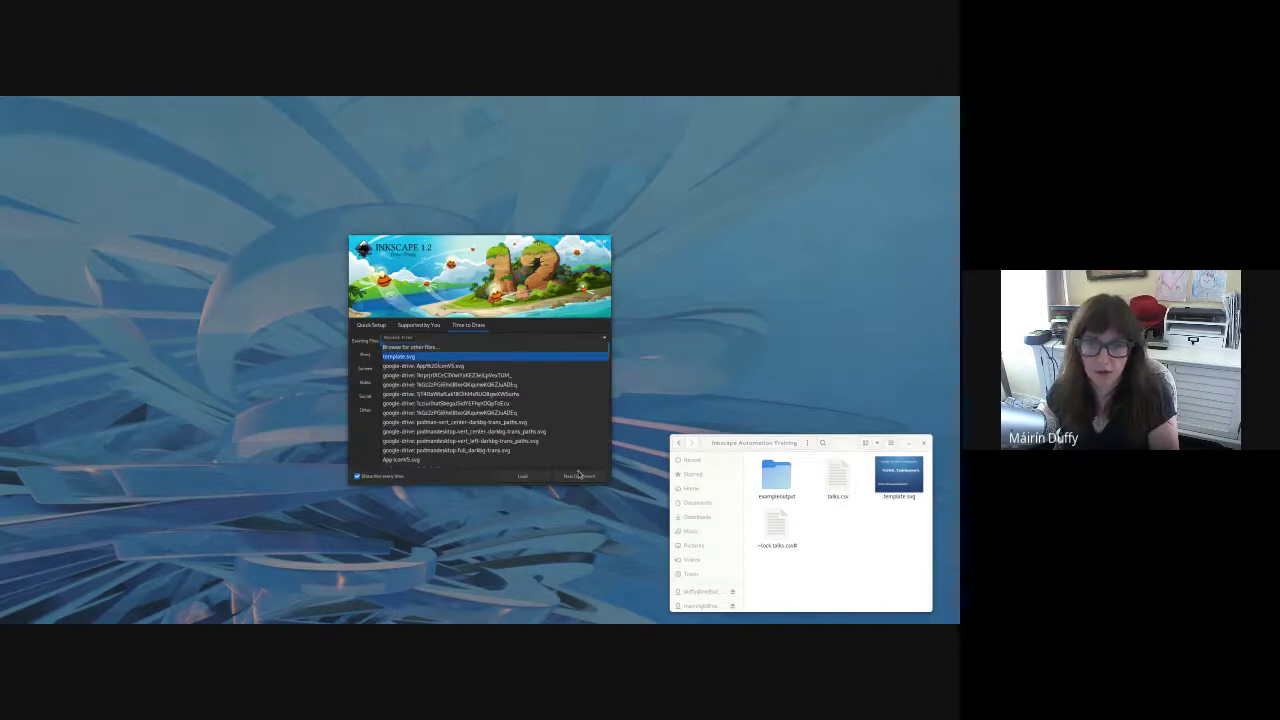
click(536, 481)
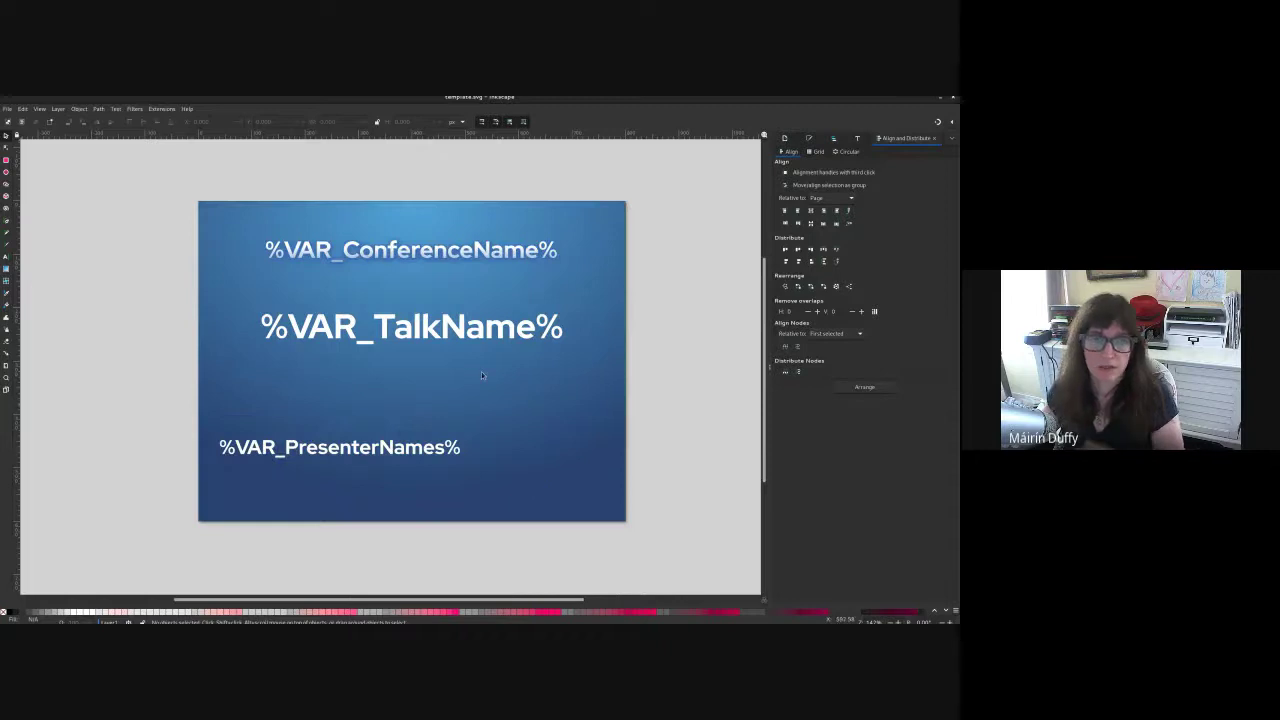
Step: Launch Extensions > Export > NextGenerator, read its Help tab, then return to Options
right_click(330, 168)
click(215, 185)
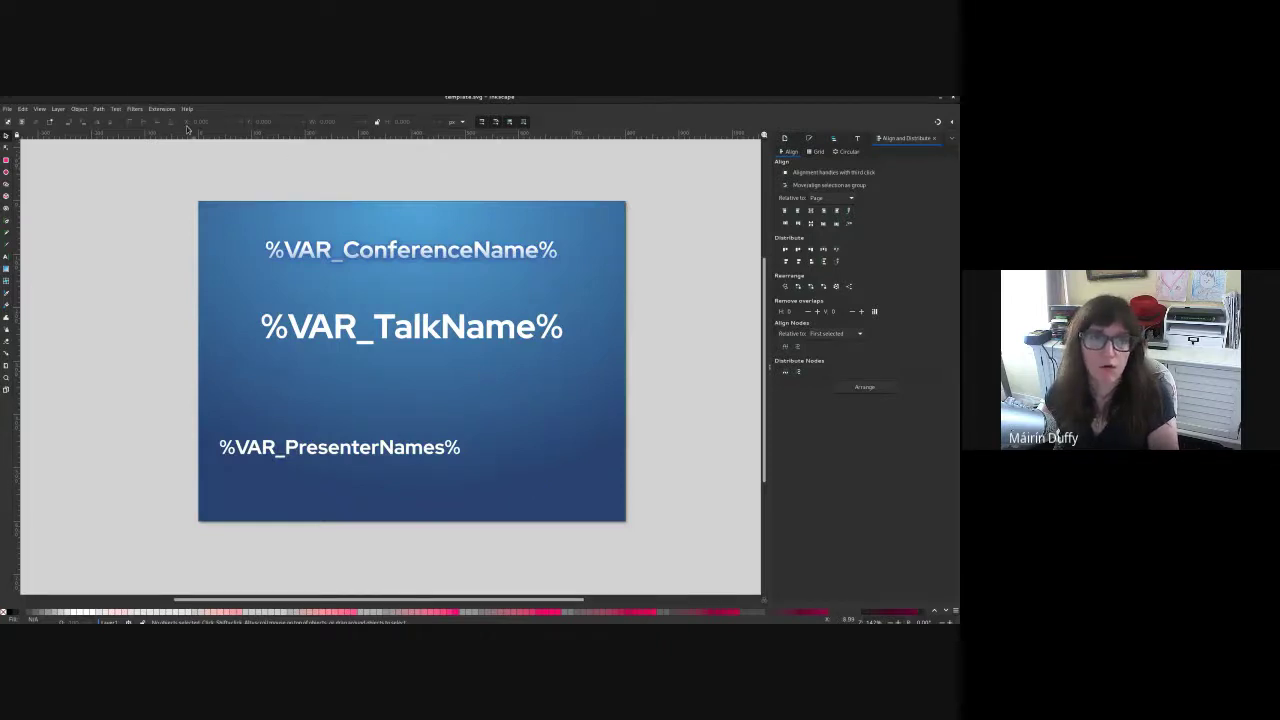
click(155, 109)
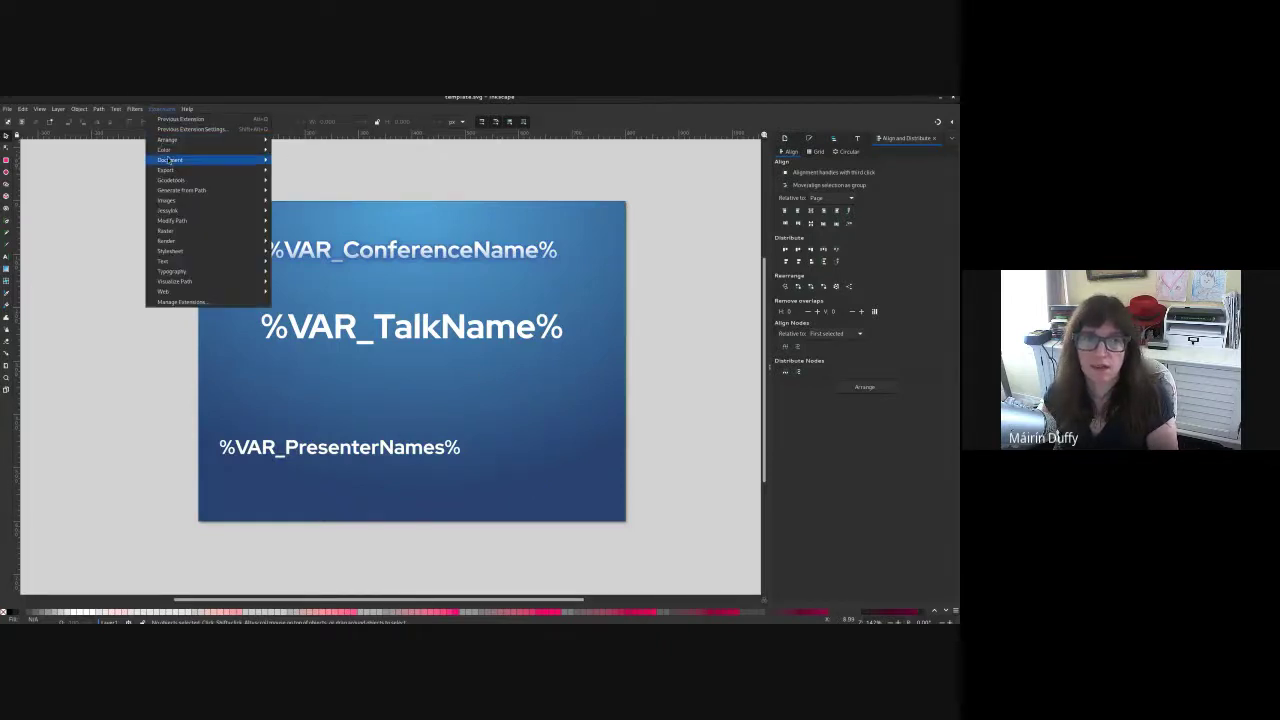
mouse_move(169, 163)
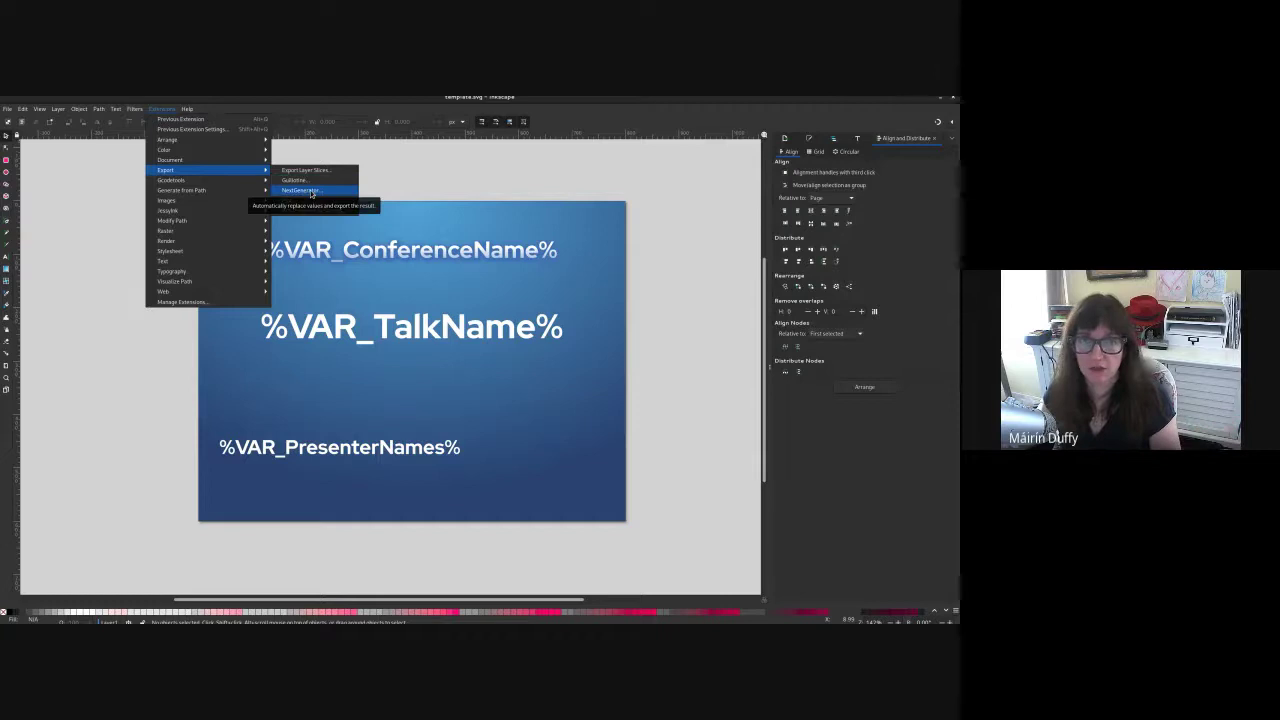
click(311, 191)
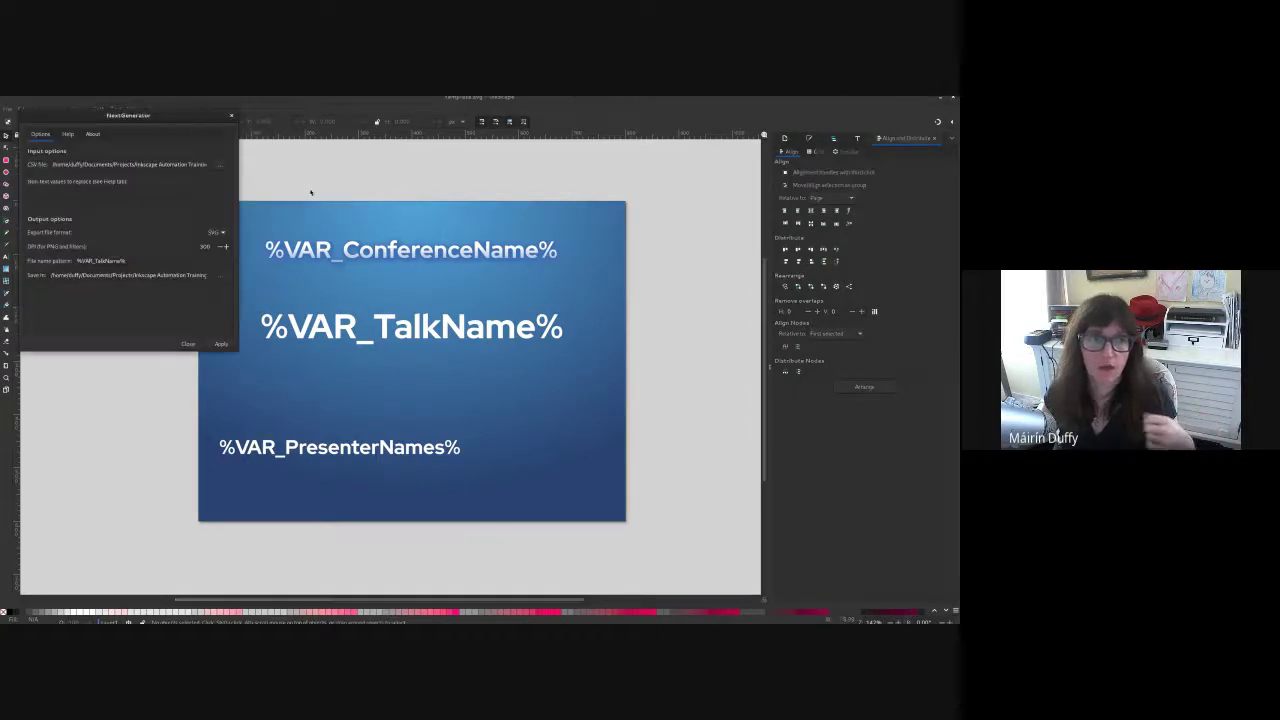
click(70, 134)
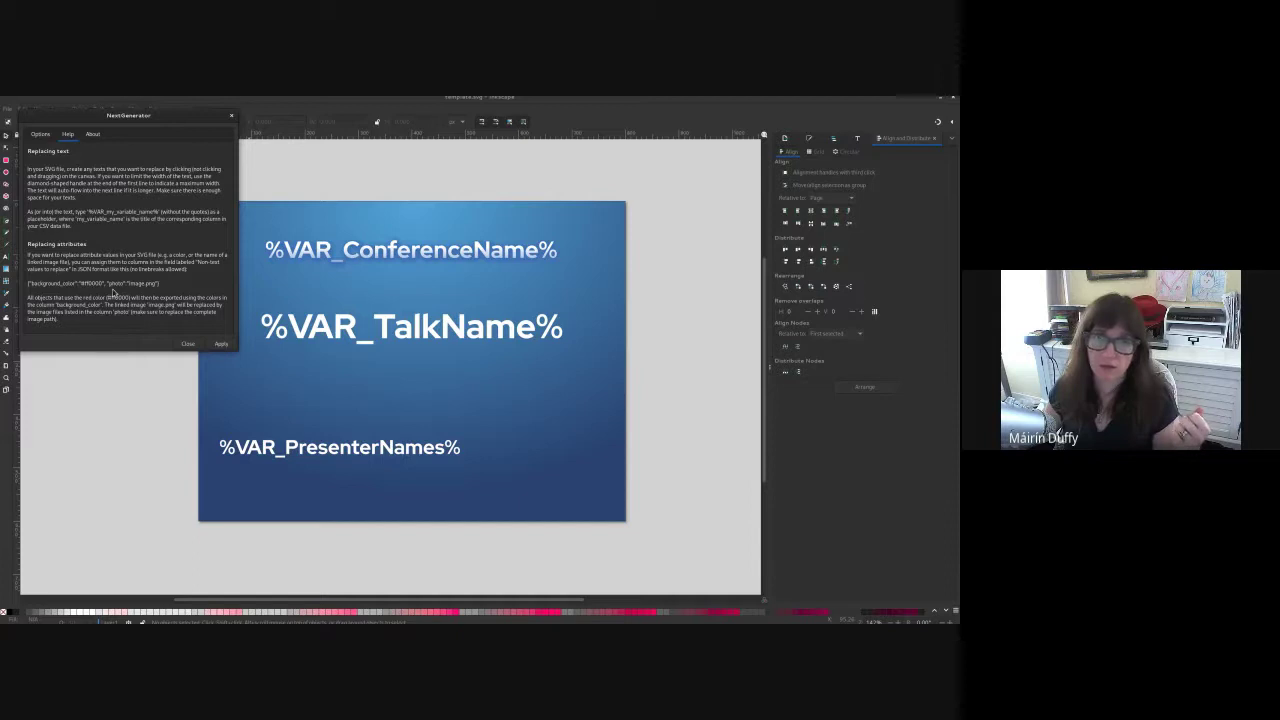
click(42, 136)
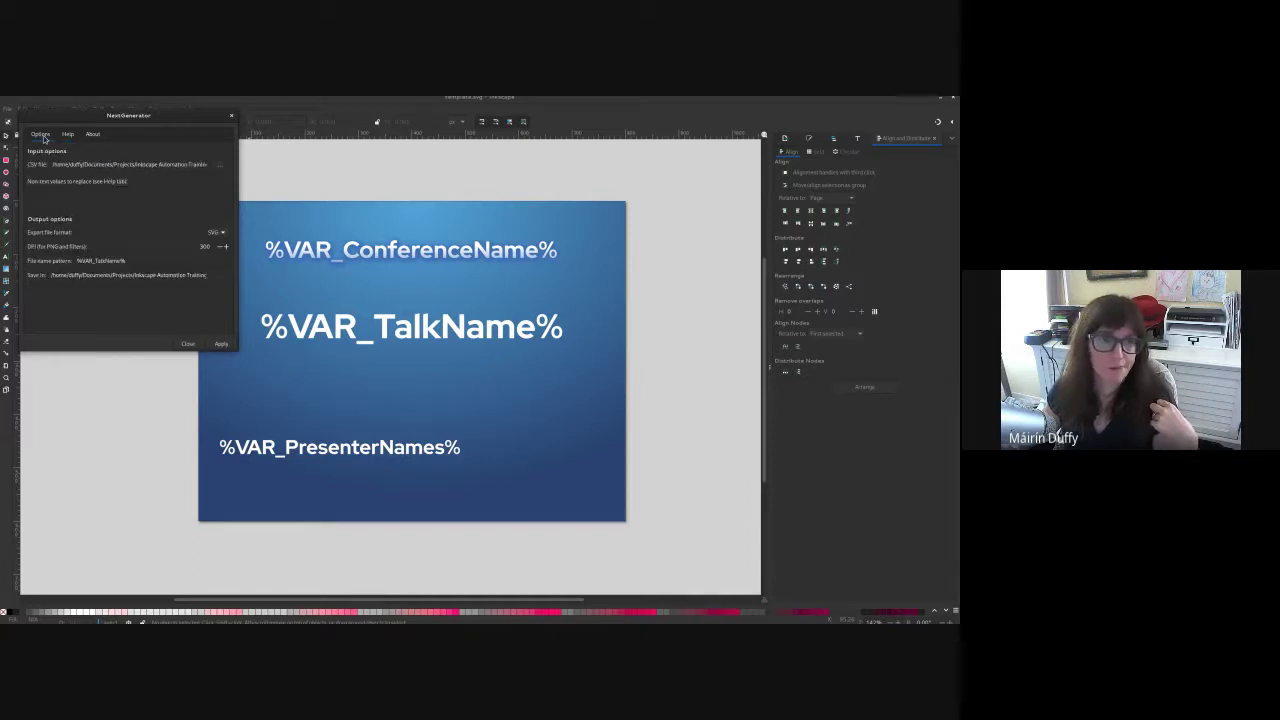
Step: Select talks.csv as the CSV data file and set the export format to PNG at 300 DPI
click(219, 168)
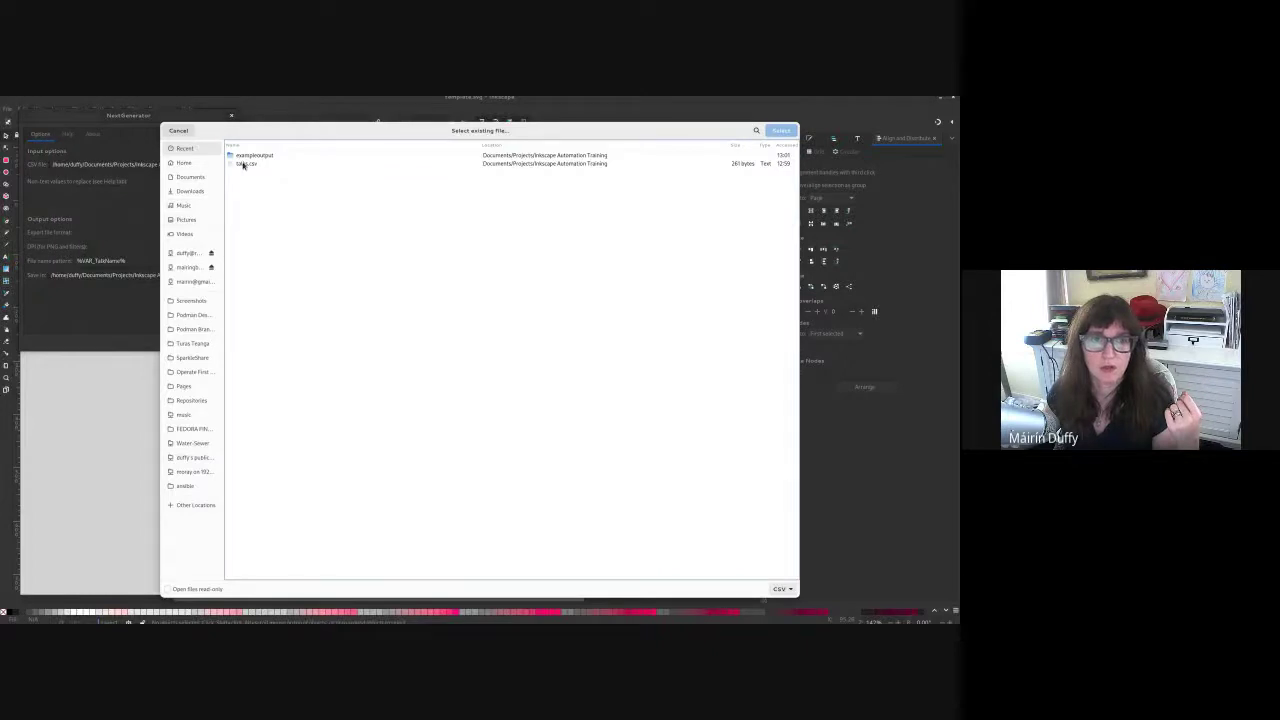
click(243, 164)
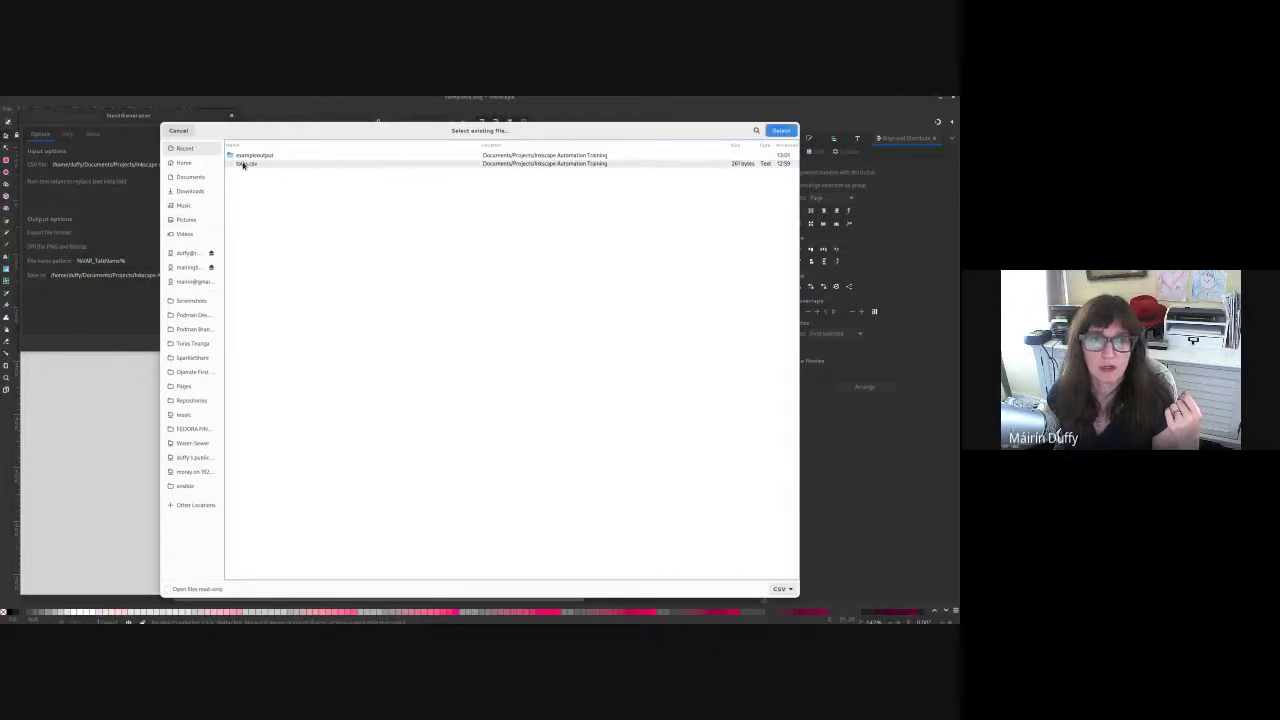
click(781, 130)
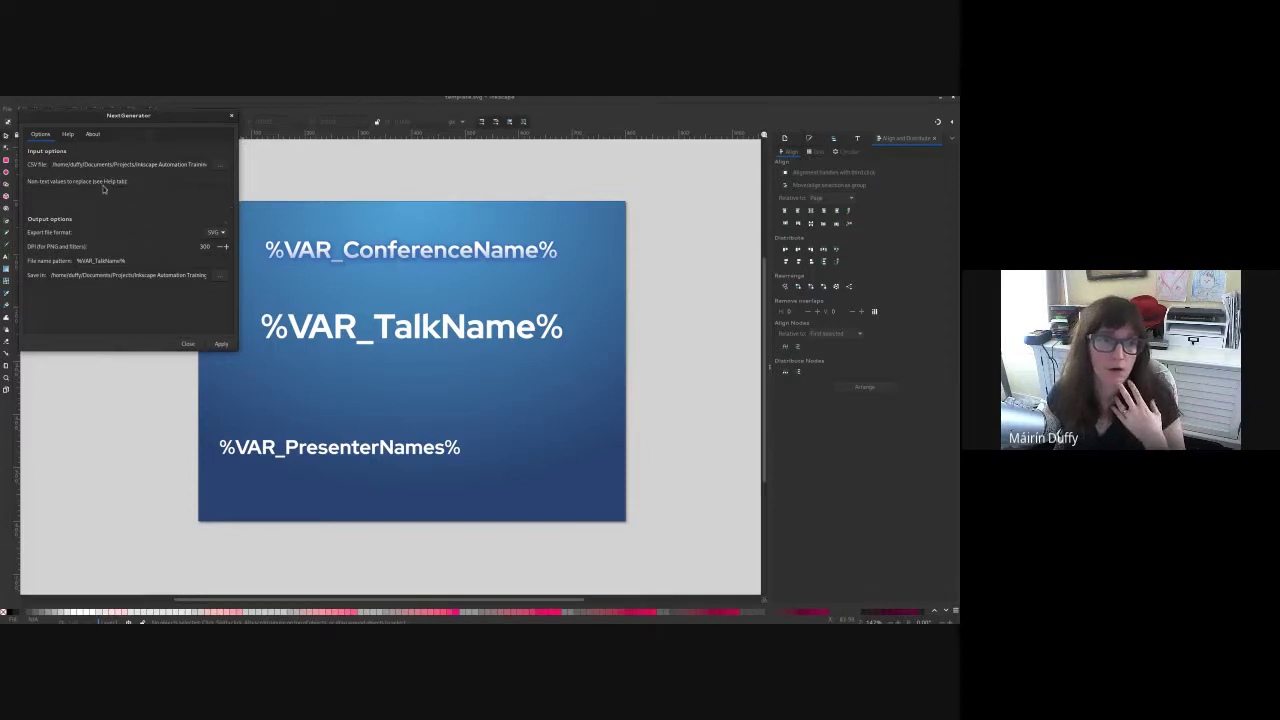
click(48, 188)
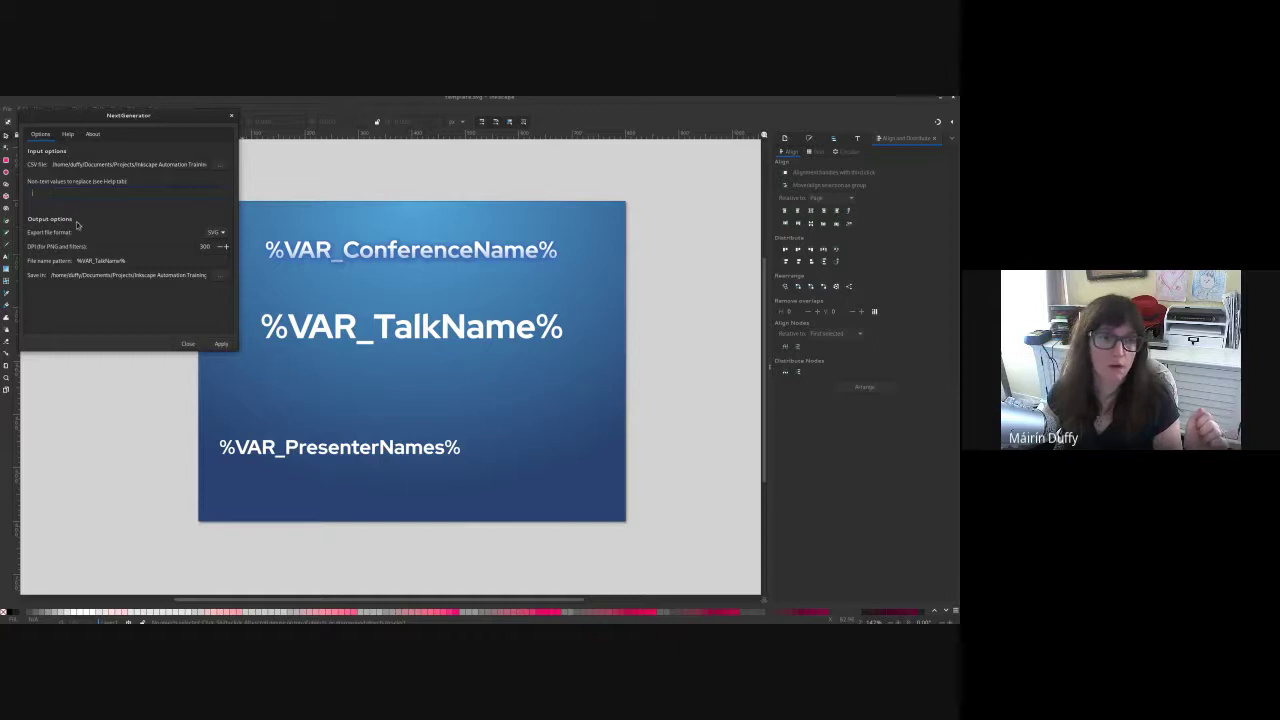
click(223, 235)
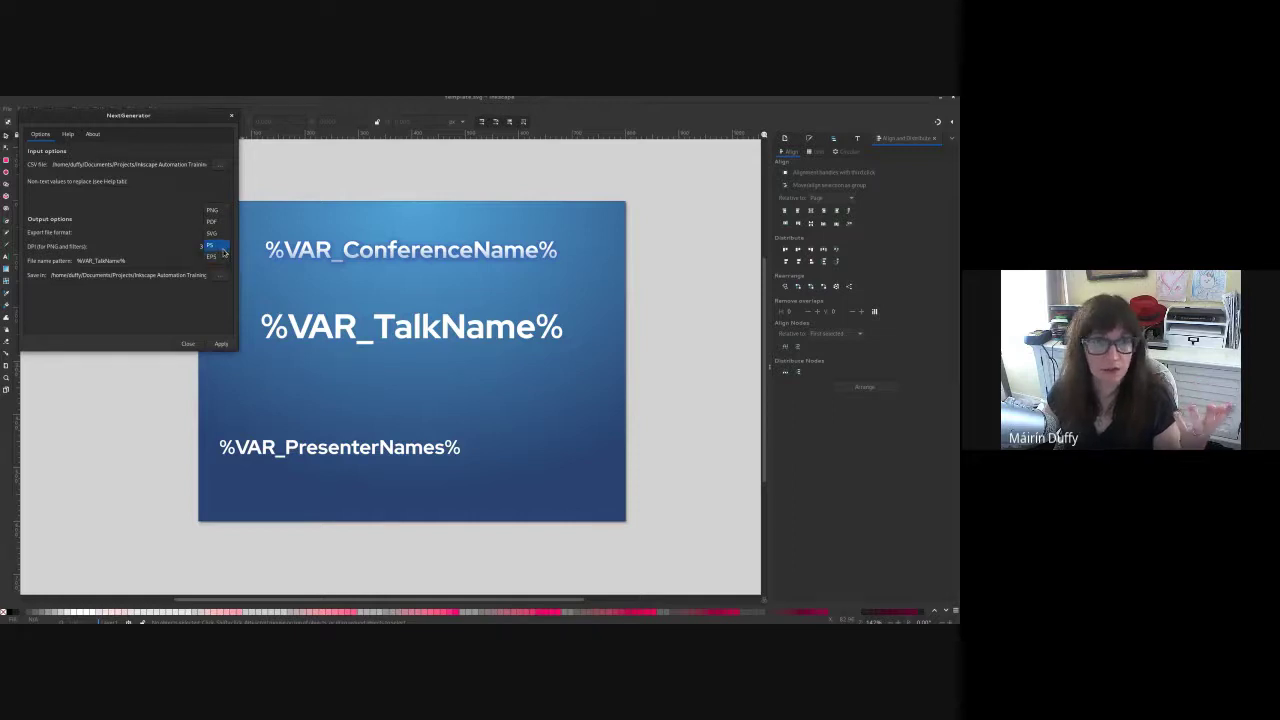
click(219, 211)
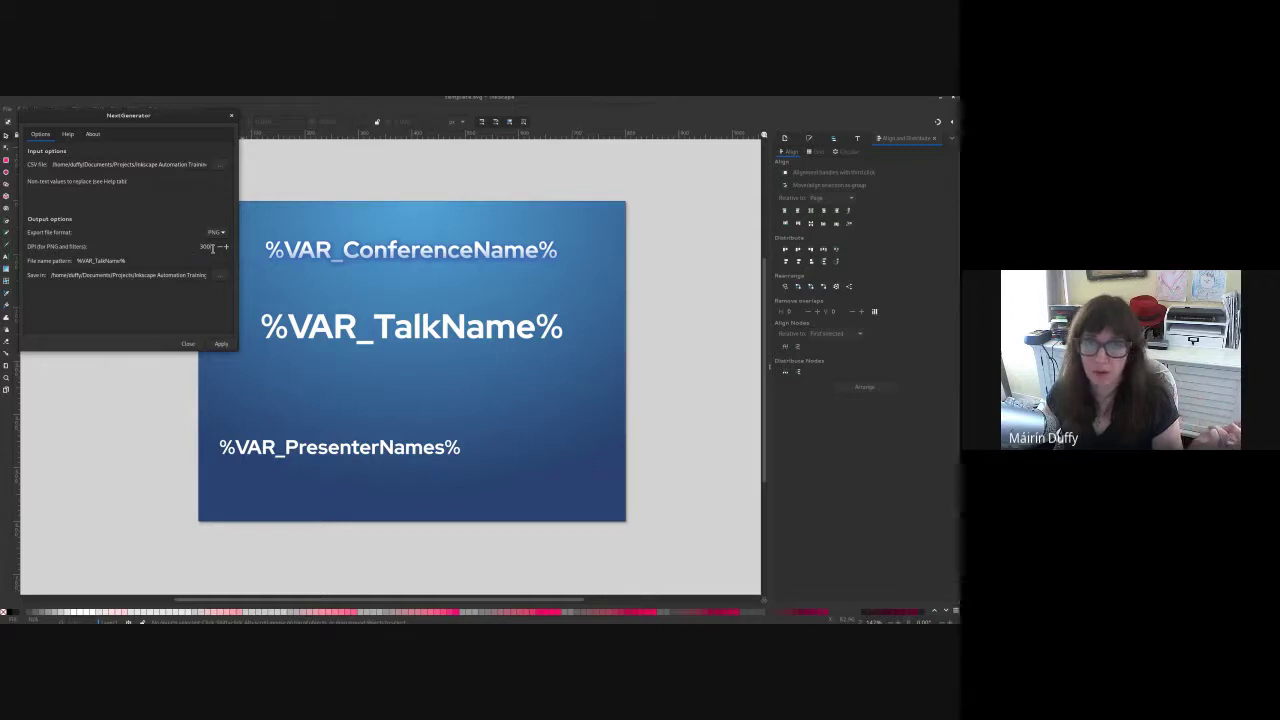
Step: Retype the file name pattern so it reads %VAR_TalkName%, keeping the examplesoutput folder
click(155, 262)
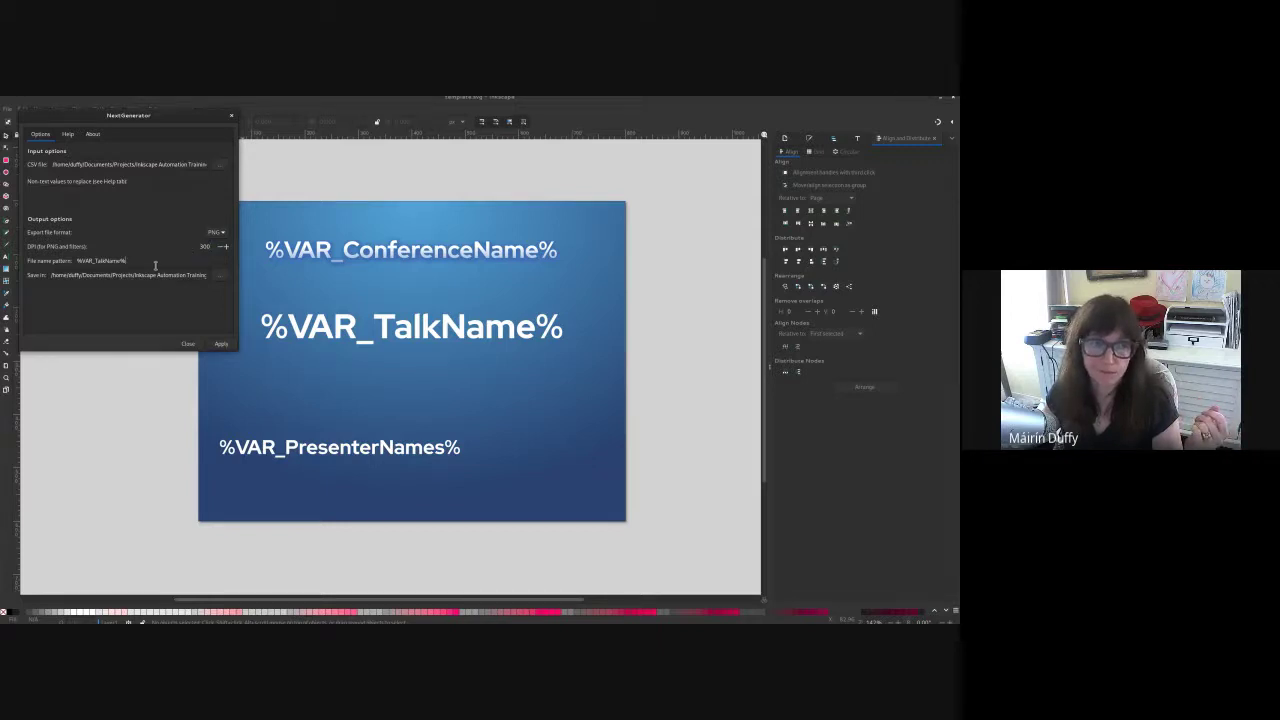
click(78, 260)
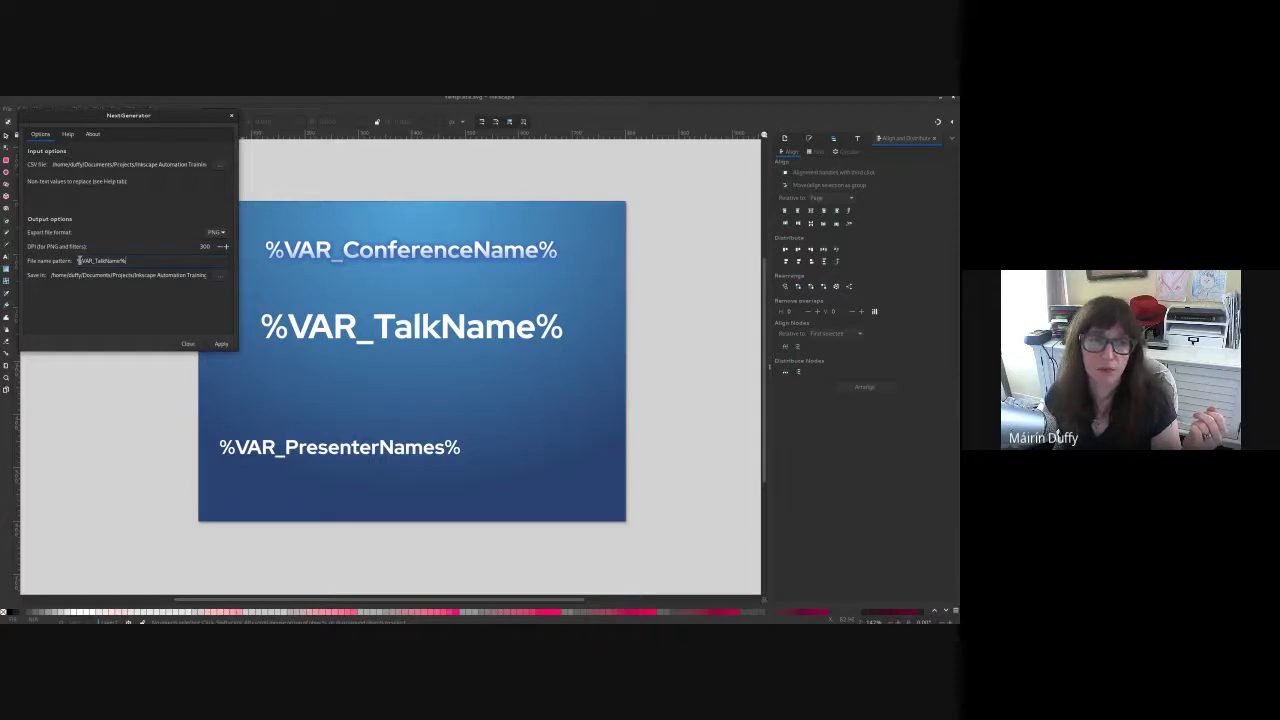
drag(95, 260, 119, 260)
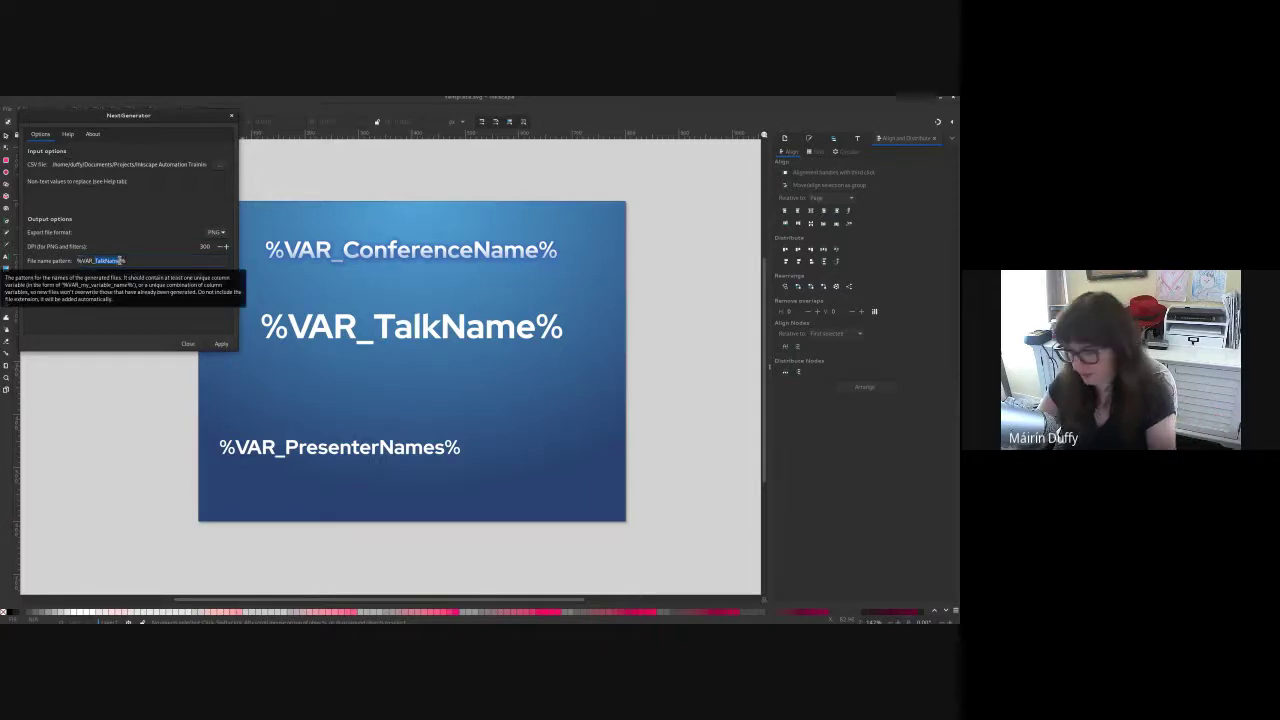
key(BackSpace)
text(Your_Name)
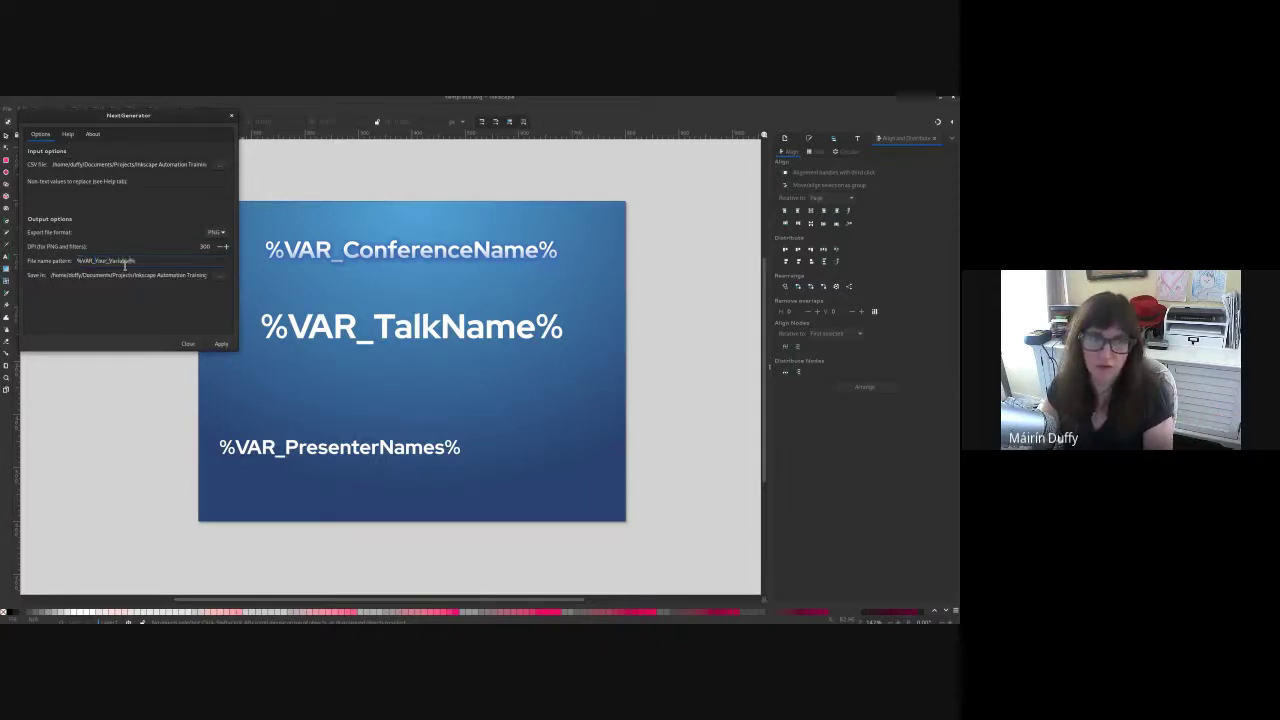
text(le_Name%.pn)
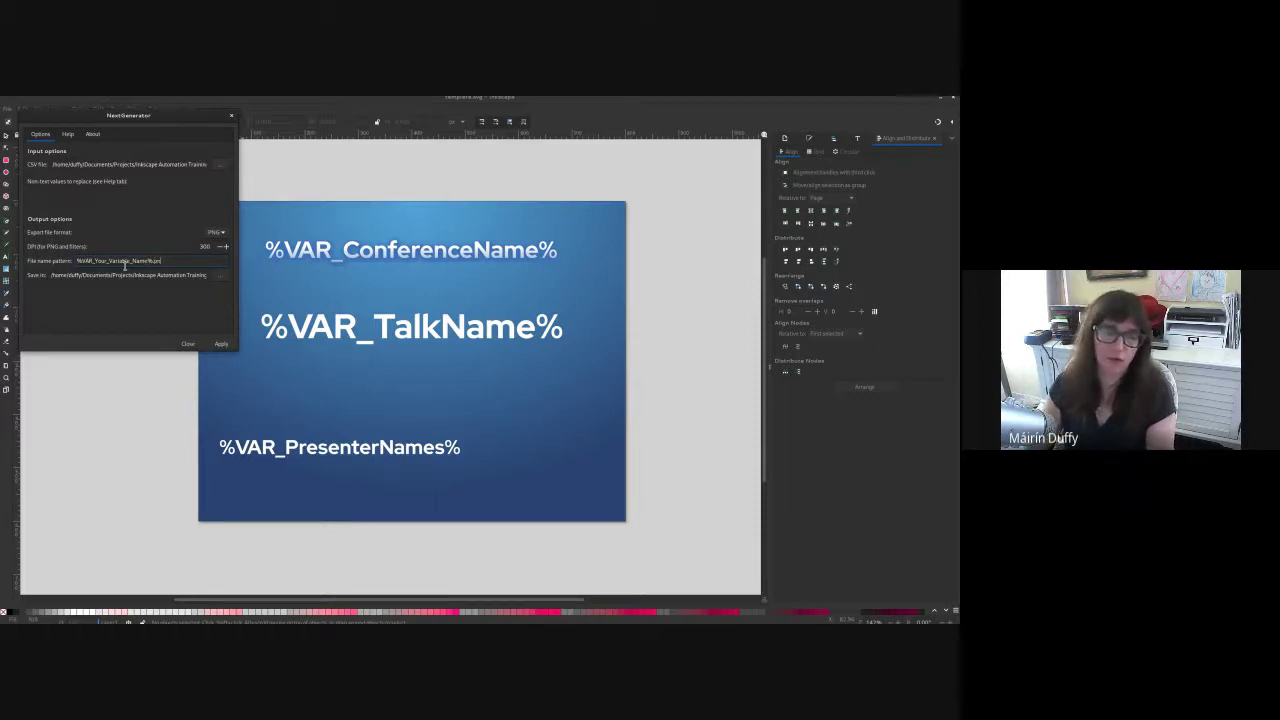
key(BackSpace)
key(BackSpace)
key(BackSpace)
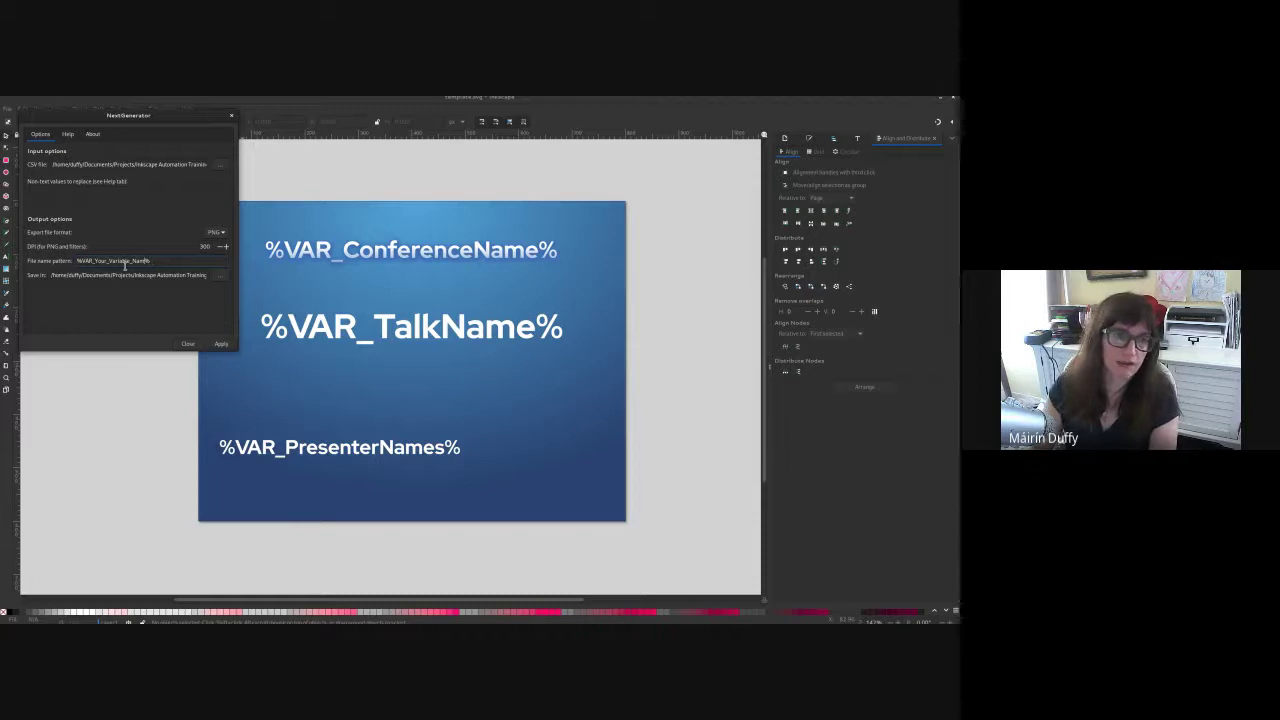
key(BackSpace)
key(BackSpace)
key(BackSpace)
key(BackSpace)
key(BackSpace)
key(BackSpace)
key(BackSpace)
key(BackSpace)
key(BackSpace)
key(BackSpace)
key(BackSpace)
key(BackSpace)
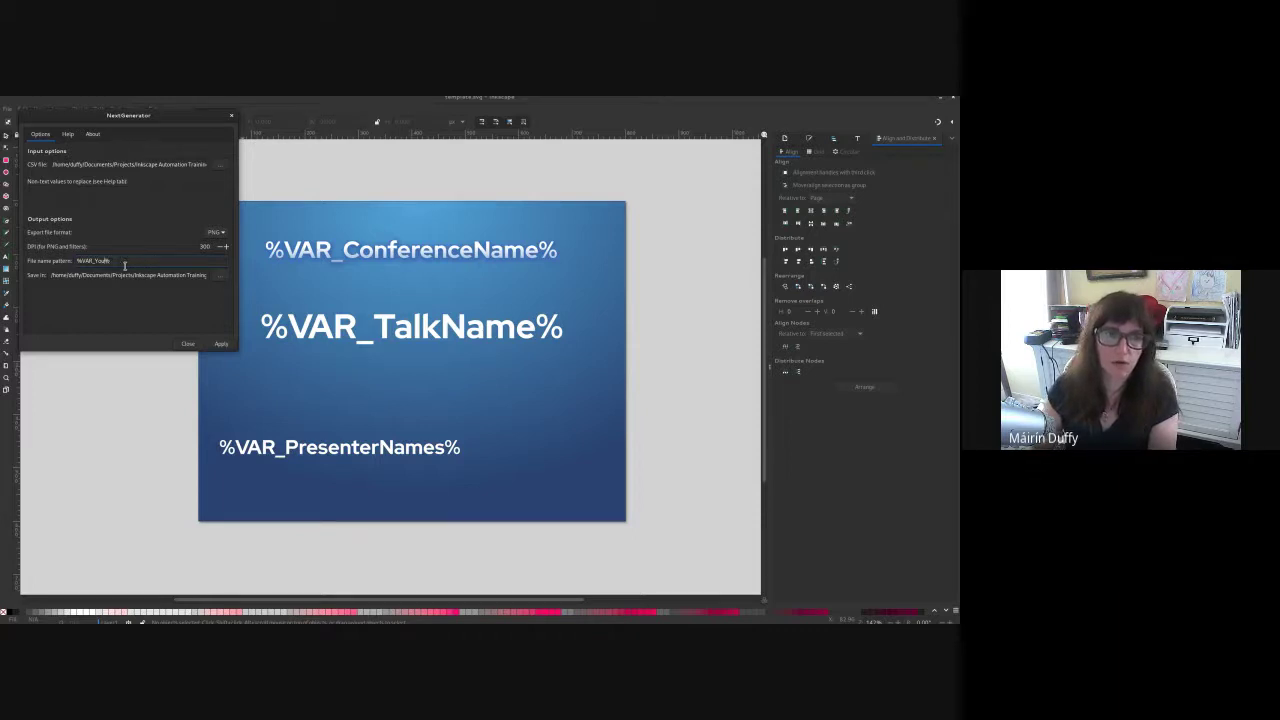
key(BackSpace)
key(BackSpace)
key(BackSpace)
key(BackSpace)
text(TalkName%)
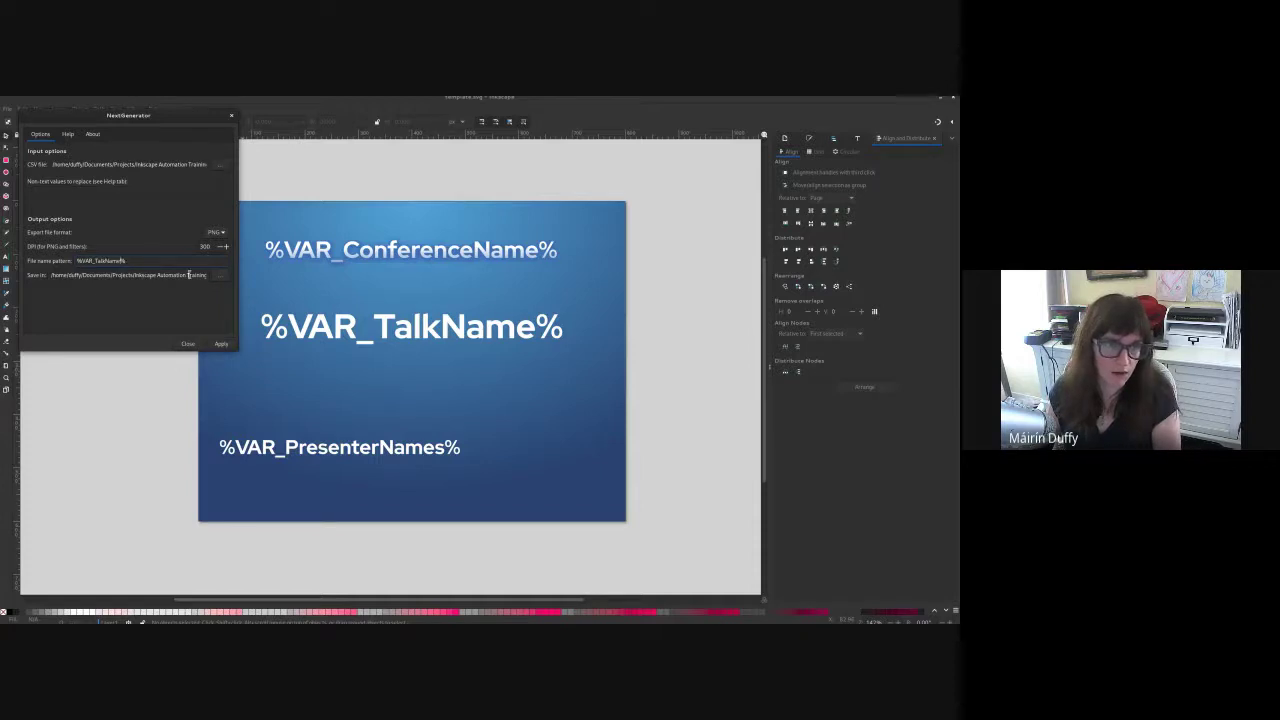
drag(188, 275, 217, 283)
click(172, 276)
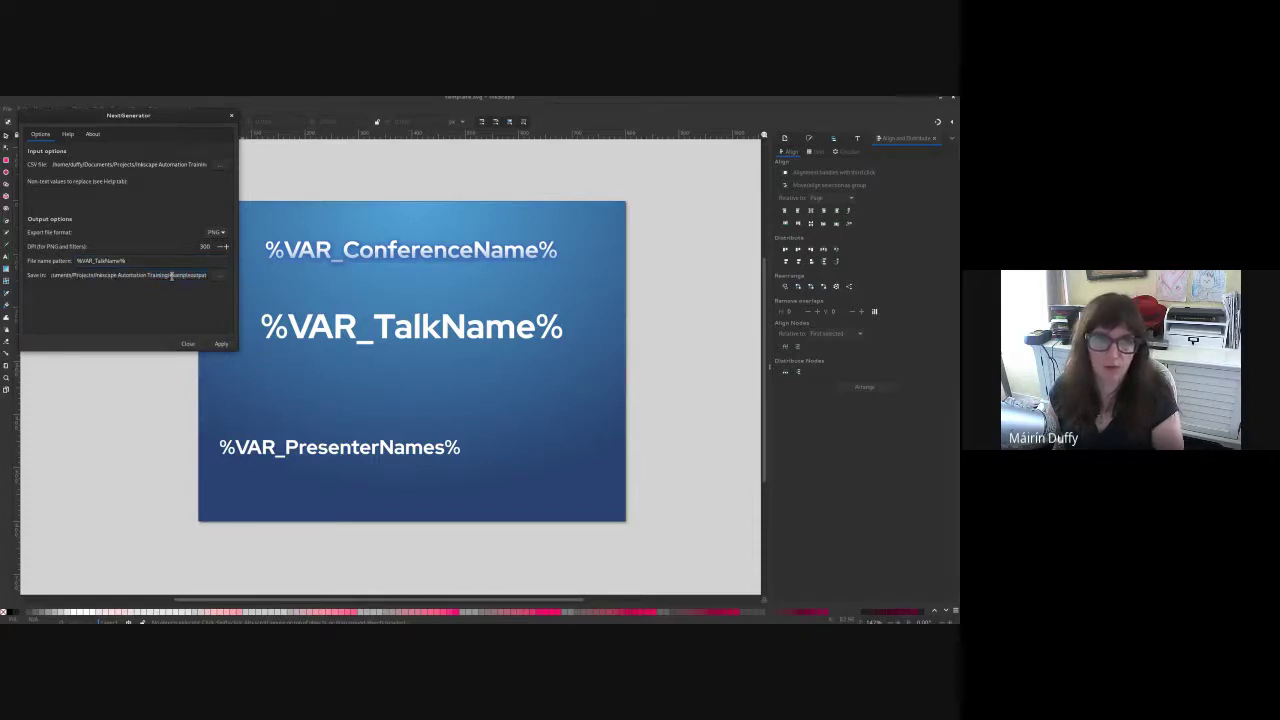
key(super)
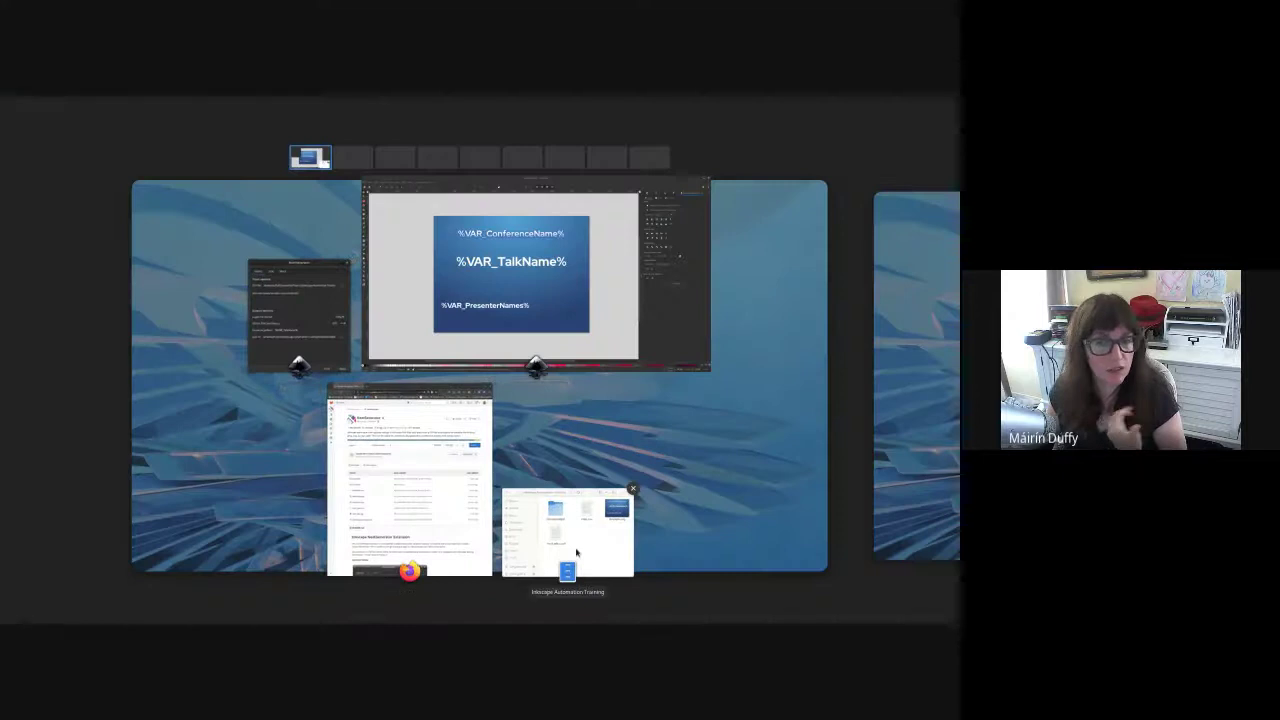
Step: Open the empty exampleoutput folder in Files and arrange it beside the NextGenerator dialog
click(566, 535)
double_click(776, 476)
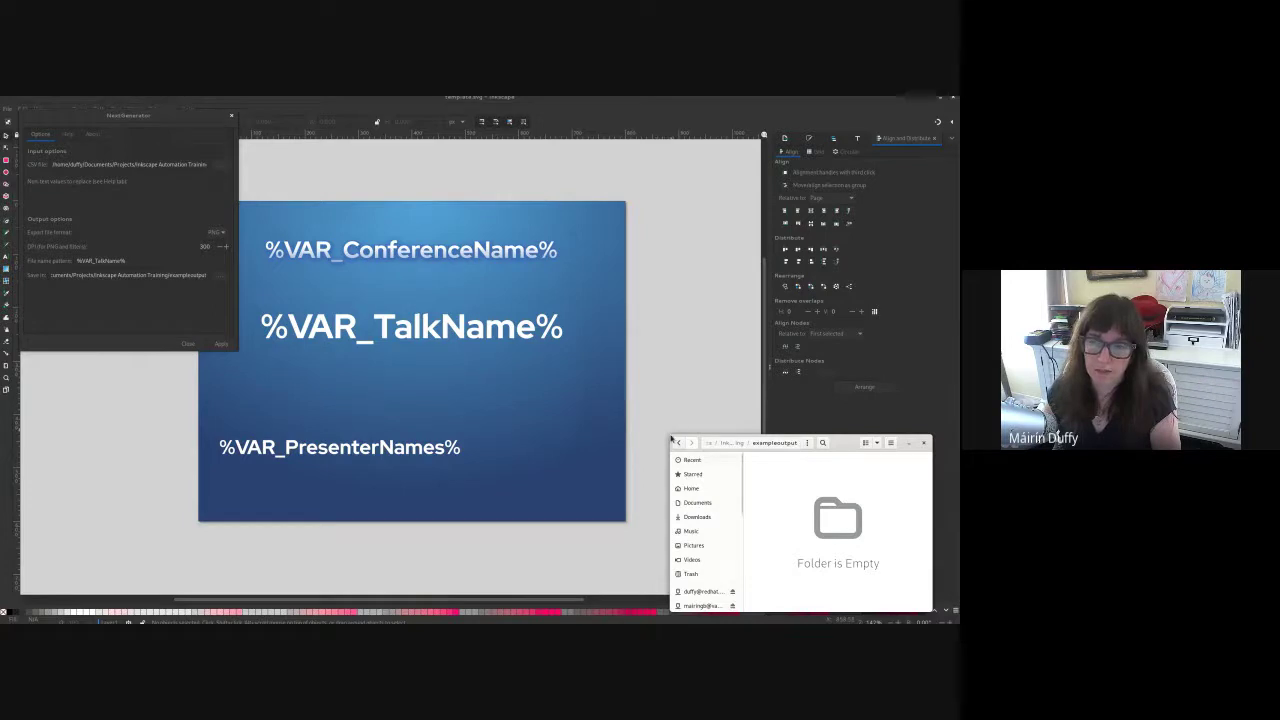
drag(670, 433, 571, 270)
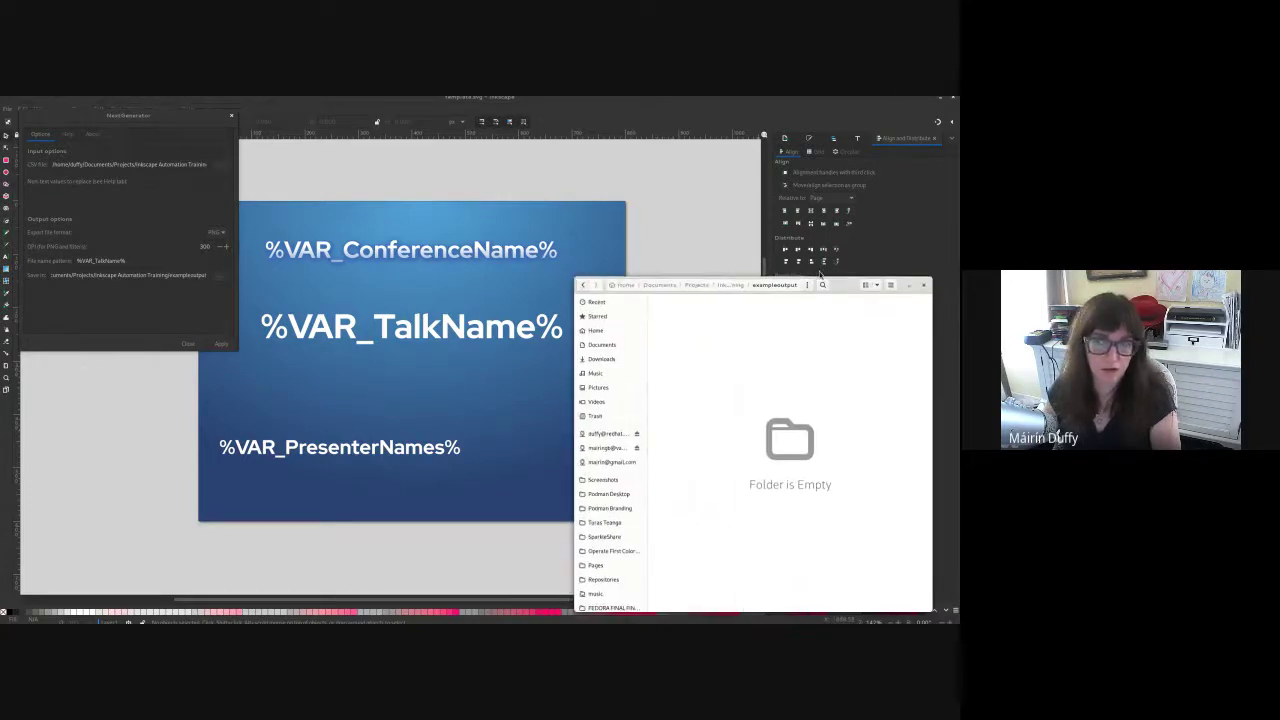
drag(837, 278, 786, 218)
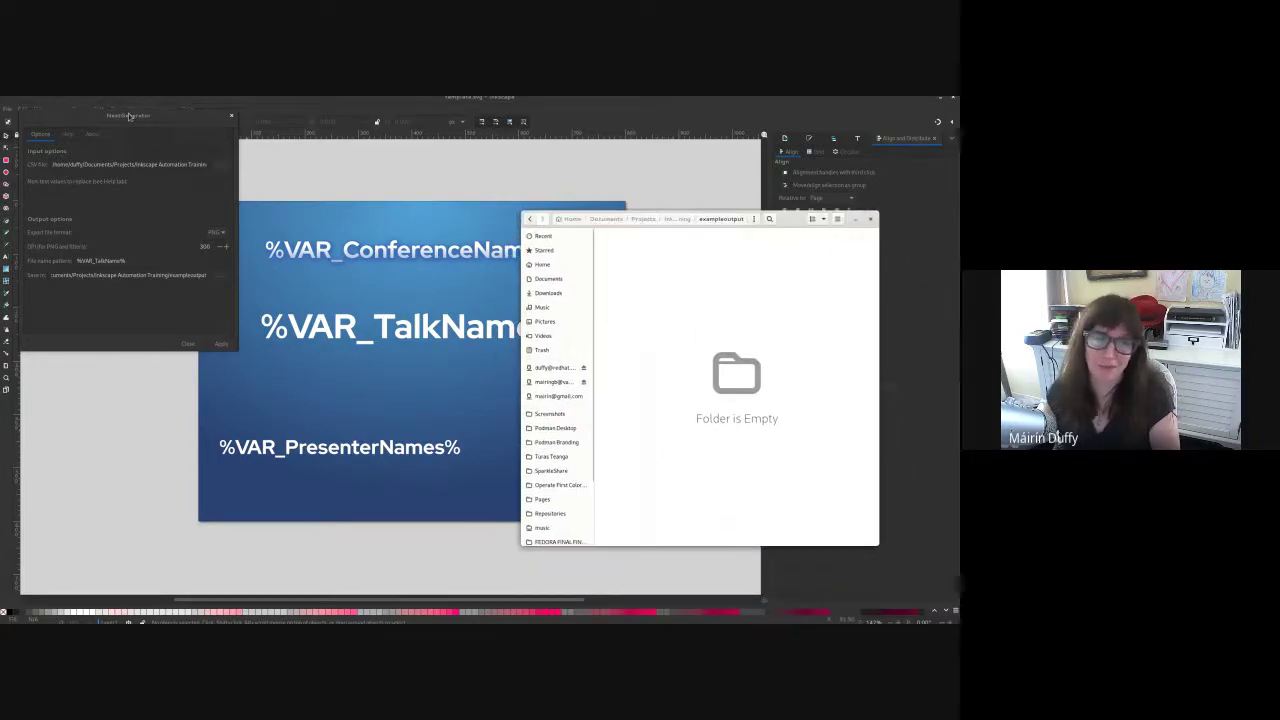
drag(131, 115, 461, 226)
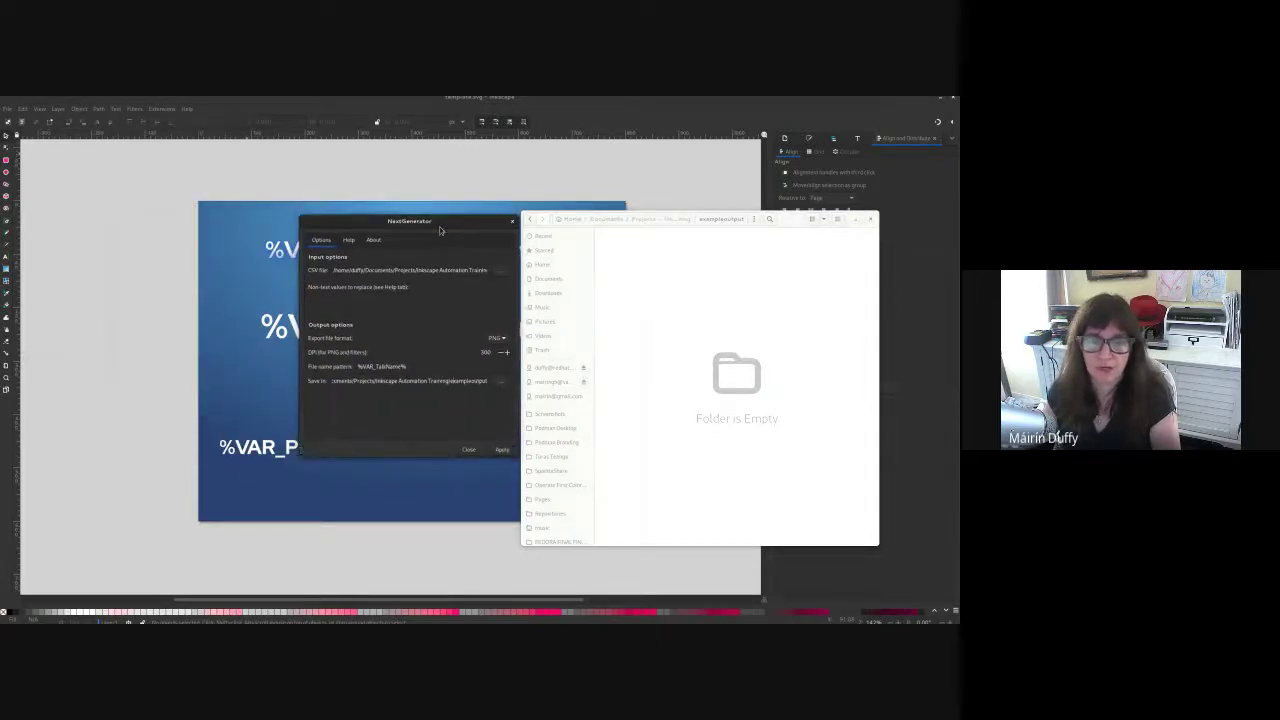
mouse_move(0, 93)
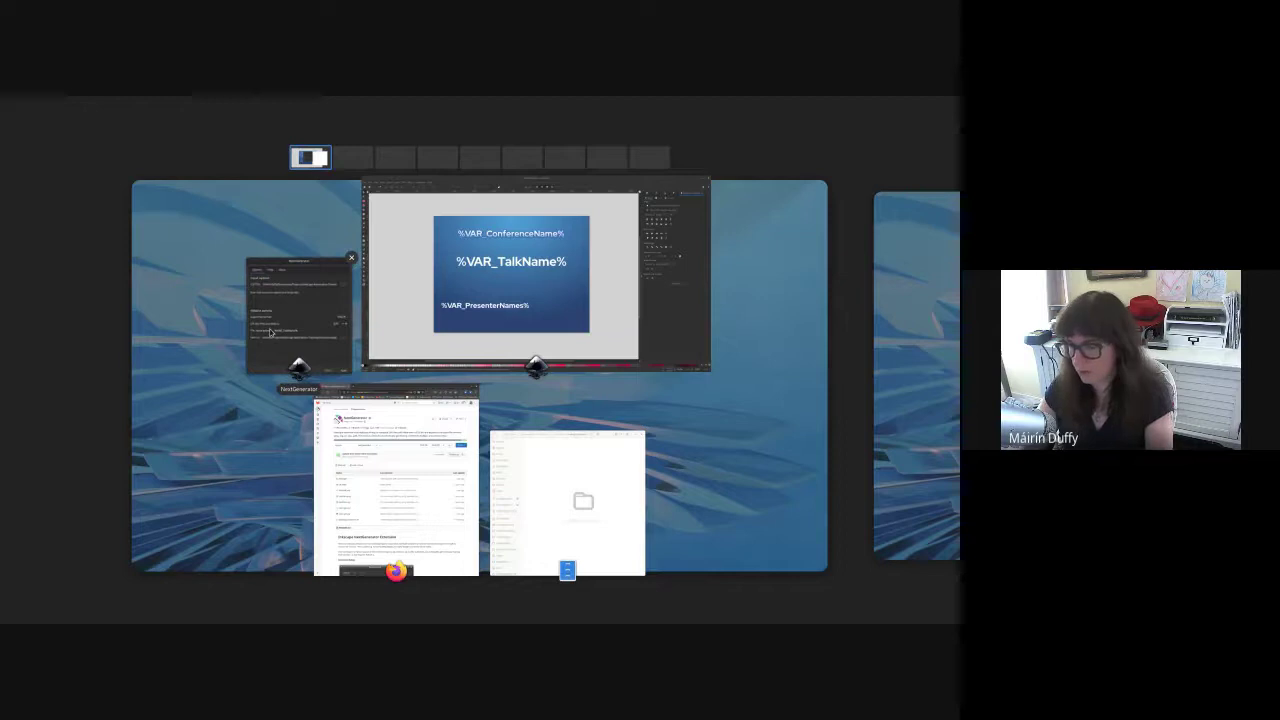
Step: In a new terminal, cd into Inkscape Automation Training and open talks.csv in vim
key(ctrl+alt+t)
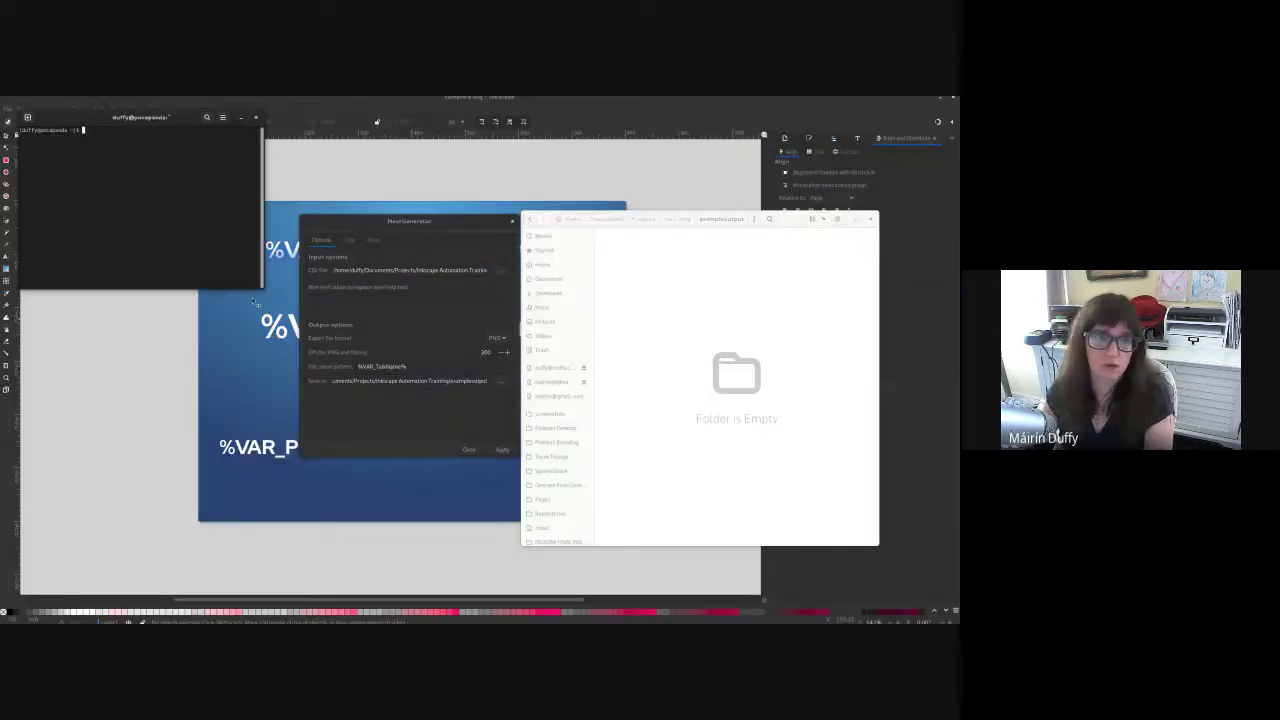
text(cd Documents/)
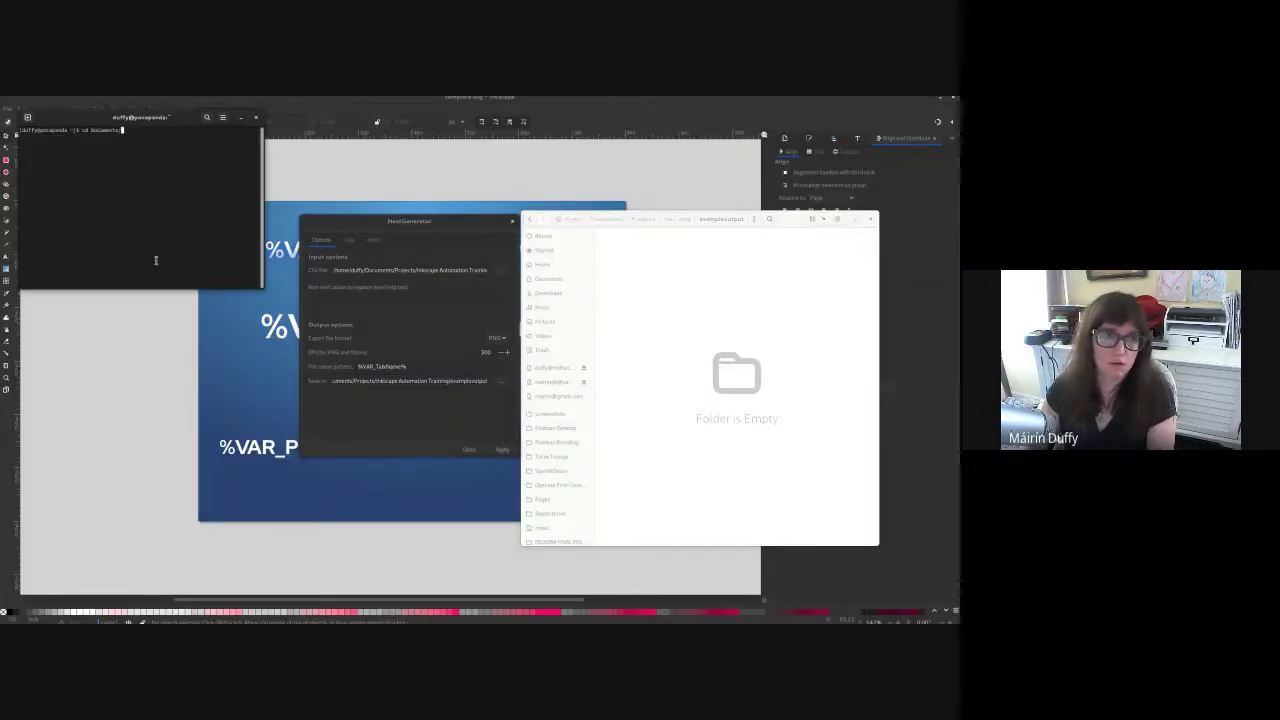
text(Projects/Ink)
key(Tab)
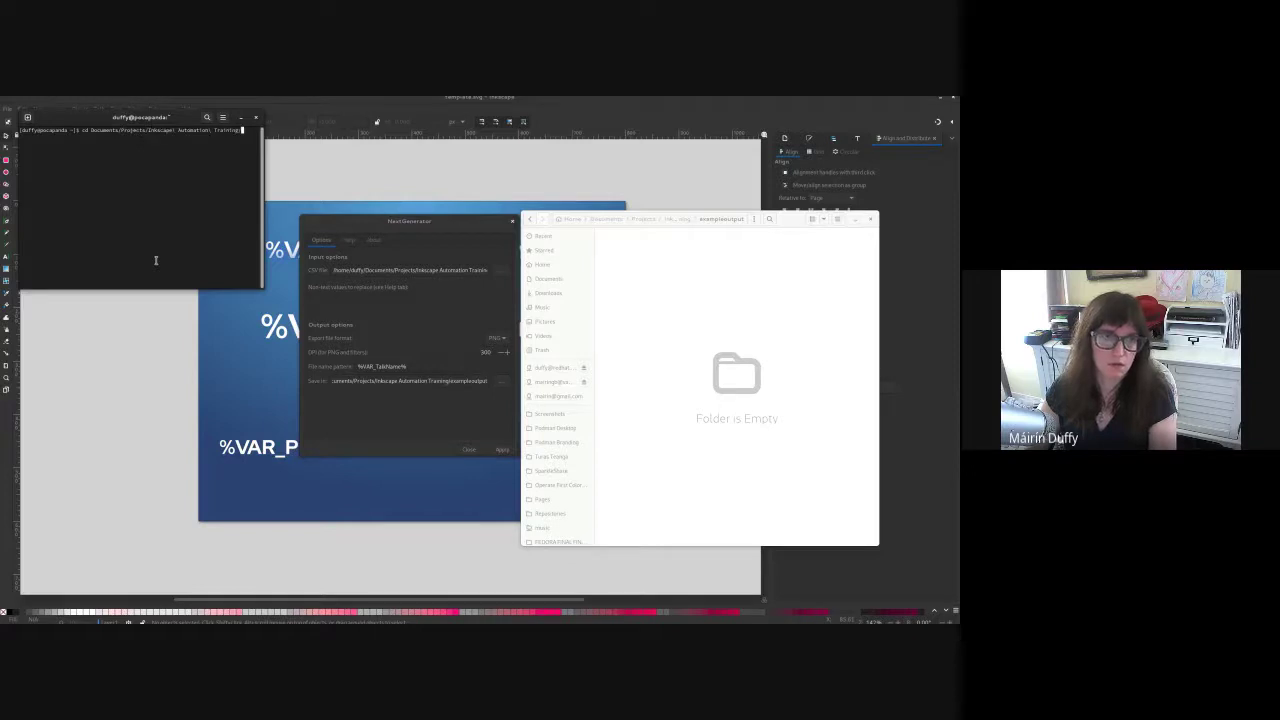
key(Return)
text(vim talks.csv)
key(Return)
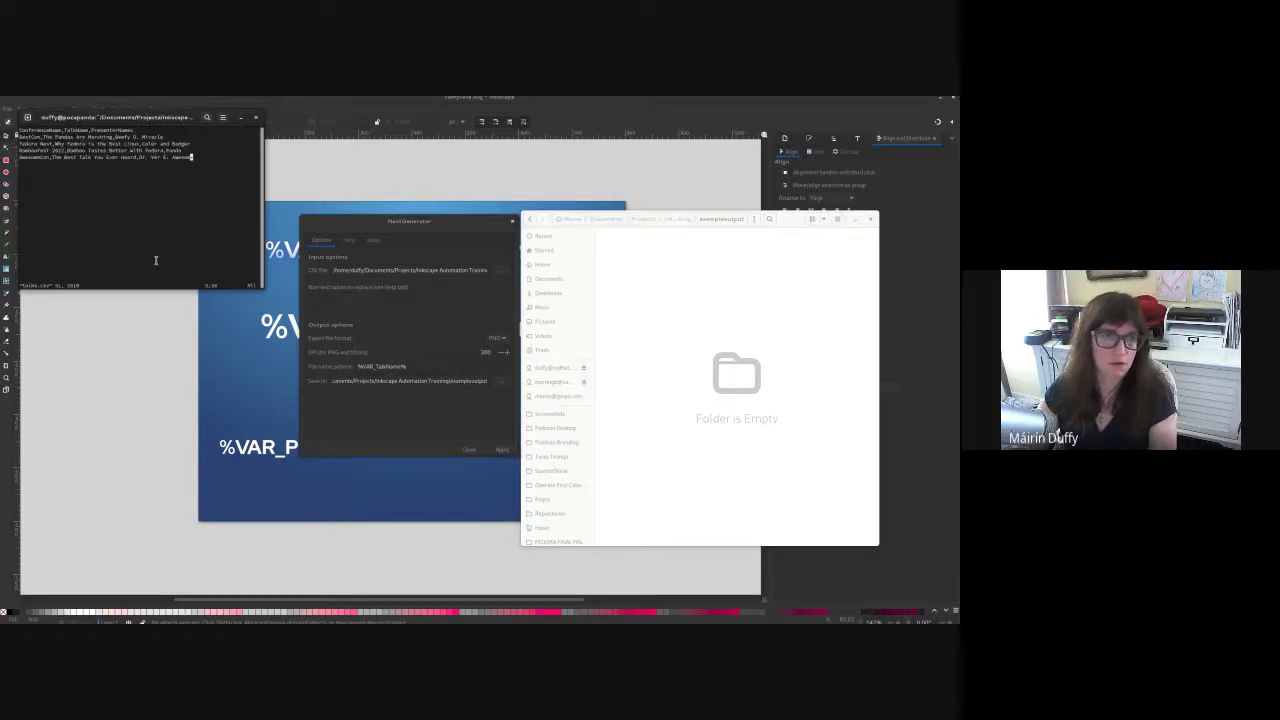
drag(443, 217, 388, 224)
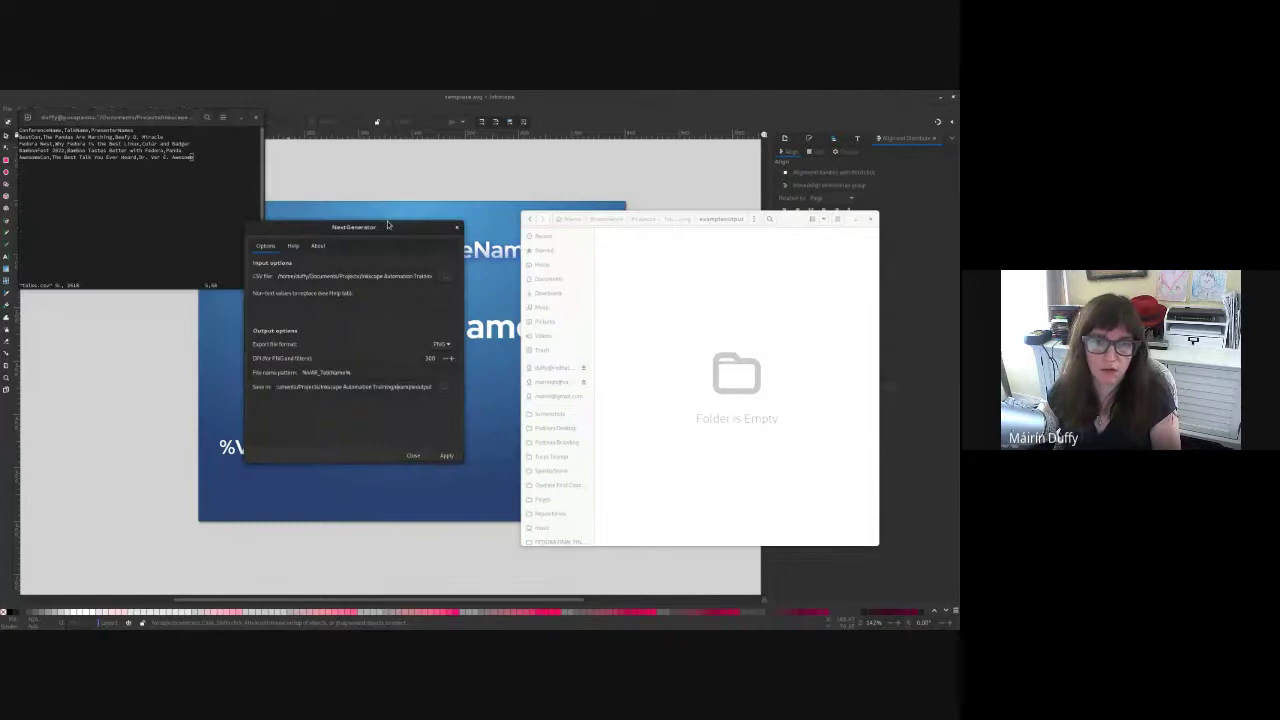
Step: Export a PNG title slide for each talk to examplesoutput, then open Bamboo Tastes Better with Fedora.png
click(446, 455)
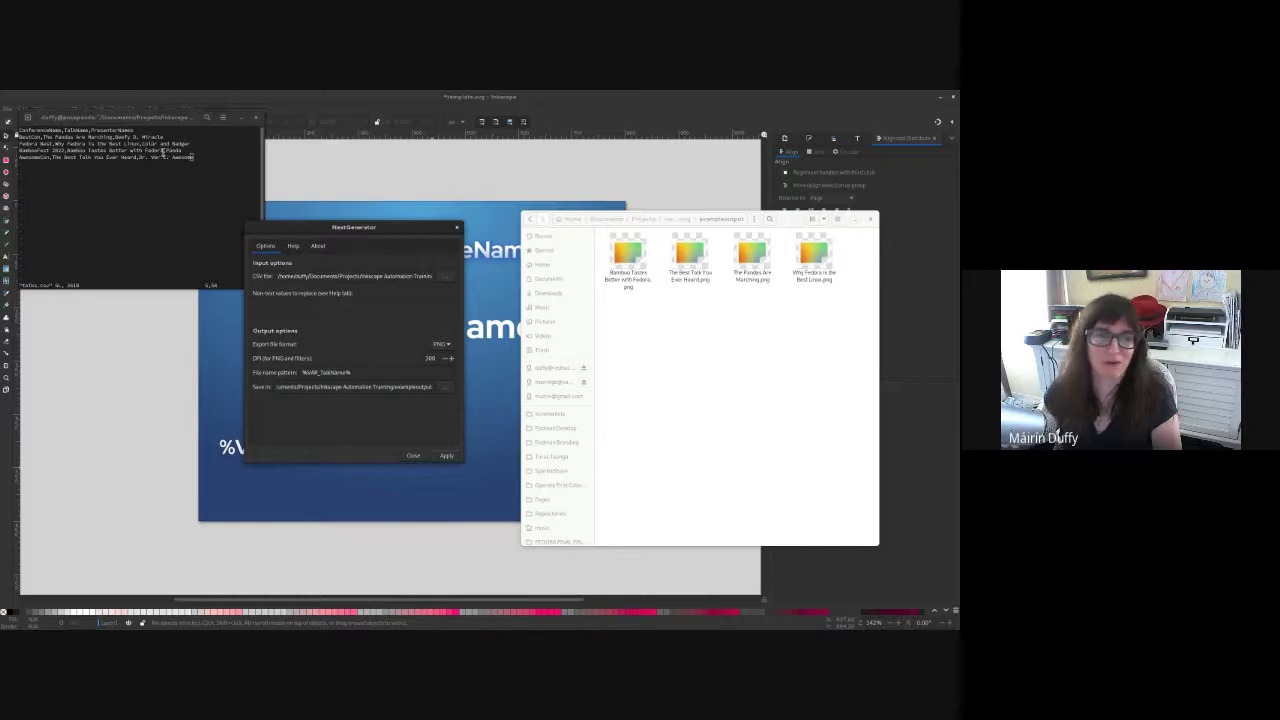
click(674, 314)
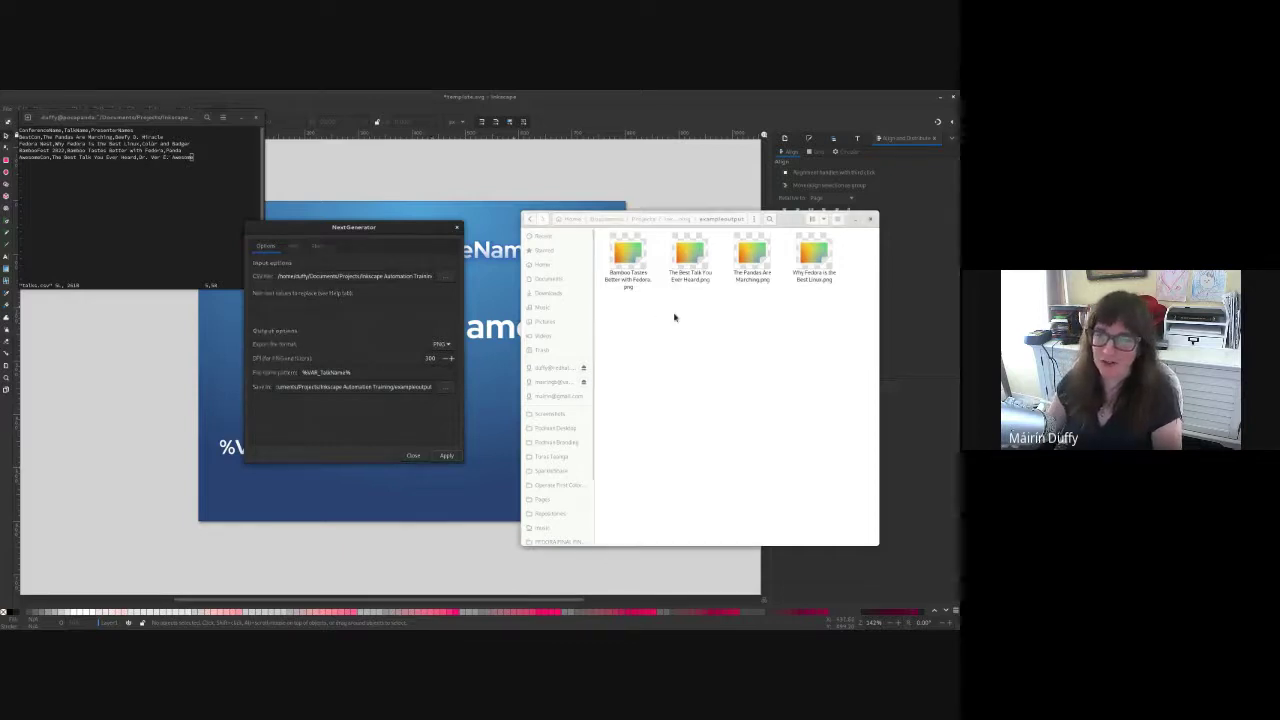
double_click(635, 250)
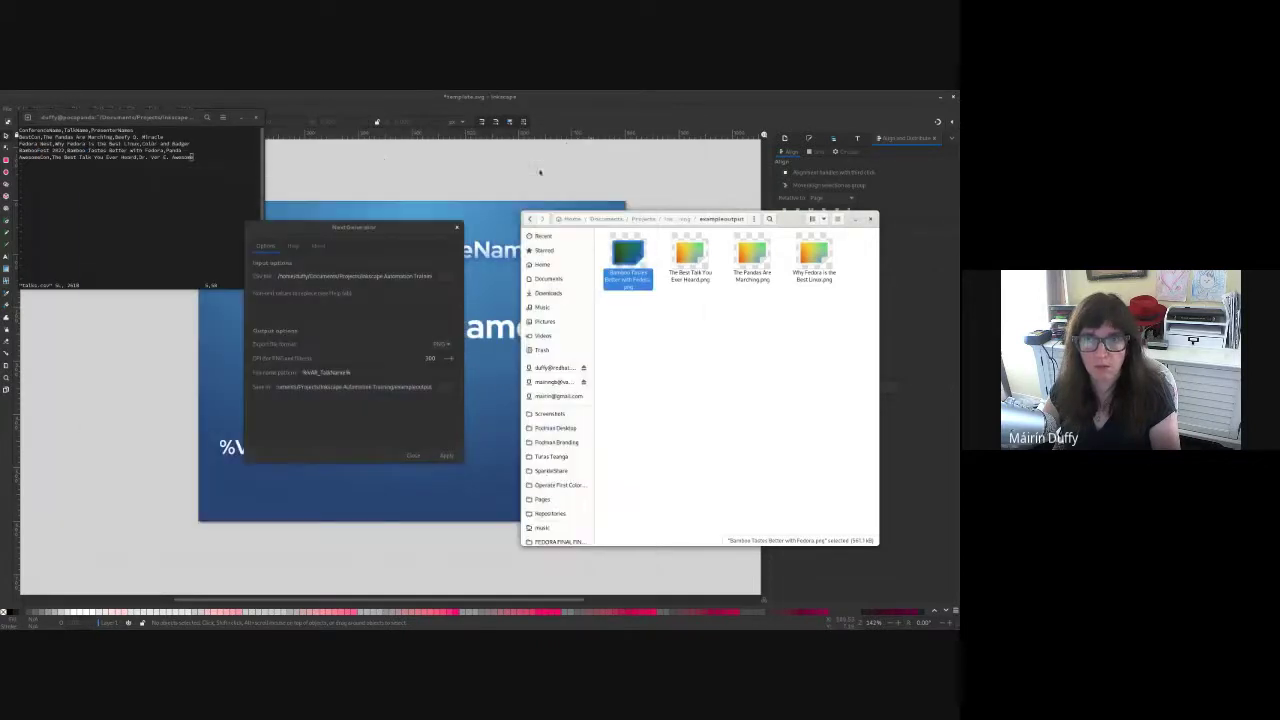
Step: Preview the PNG slides The Best Talk You Ever Heard, The Pandas Are Marching and Why Fedora is the Best Linux
click(689, 136)
double_click(678, 248)
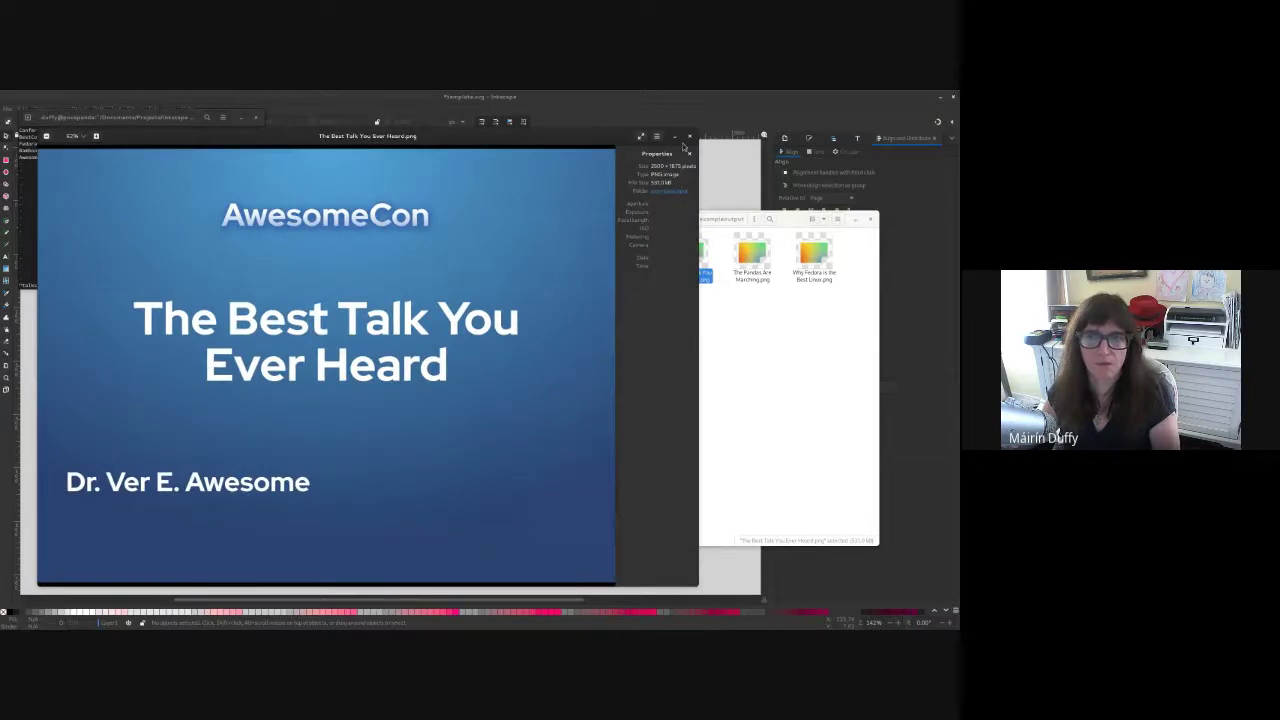
click(689, 136)
click(748, 251)
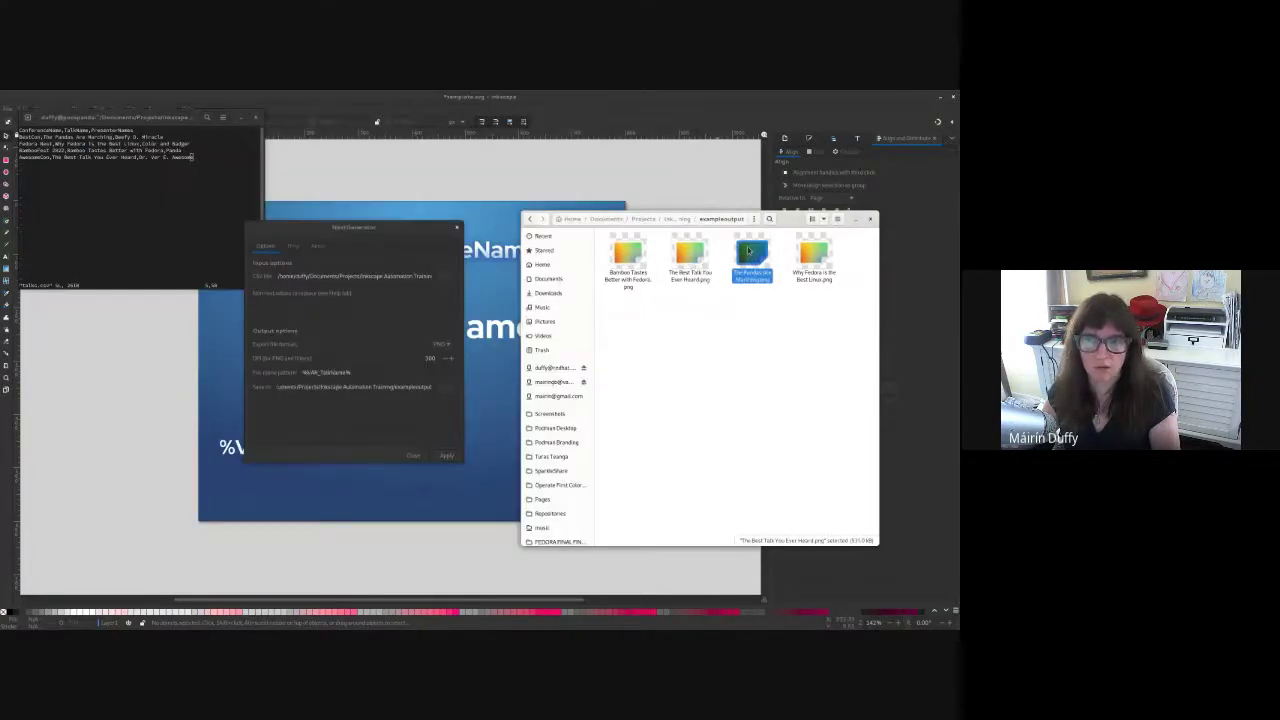
double_click(748, 251)
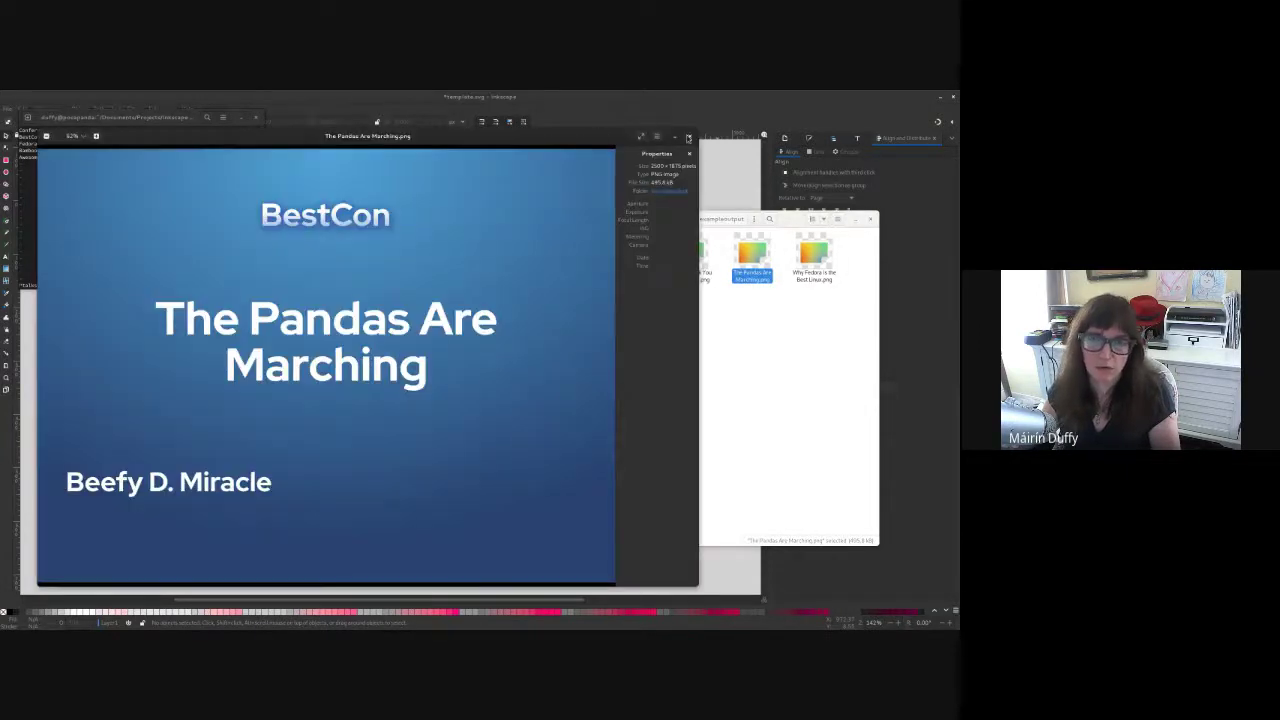
double_click(812, 258)
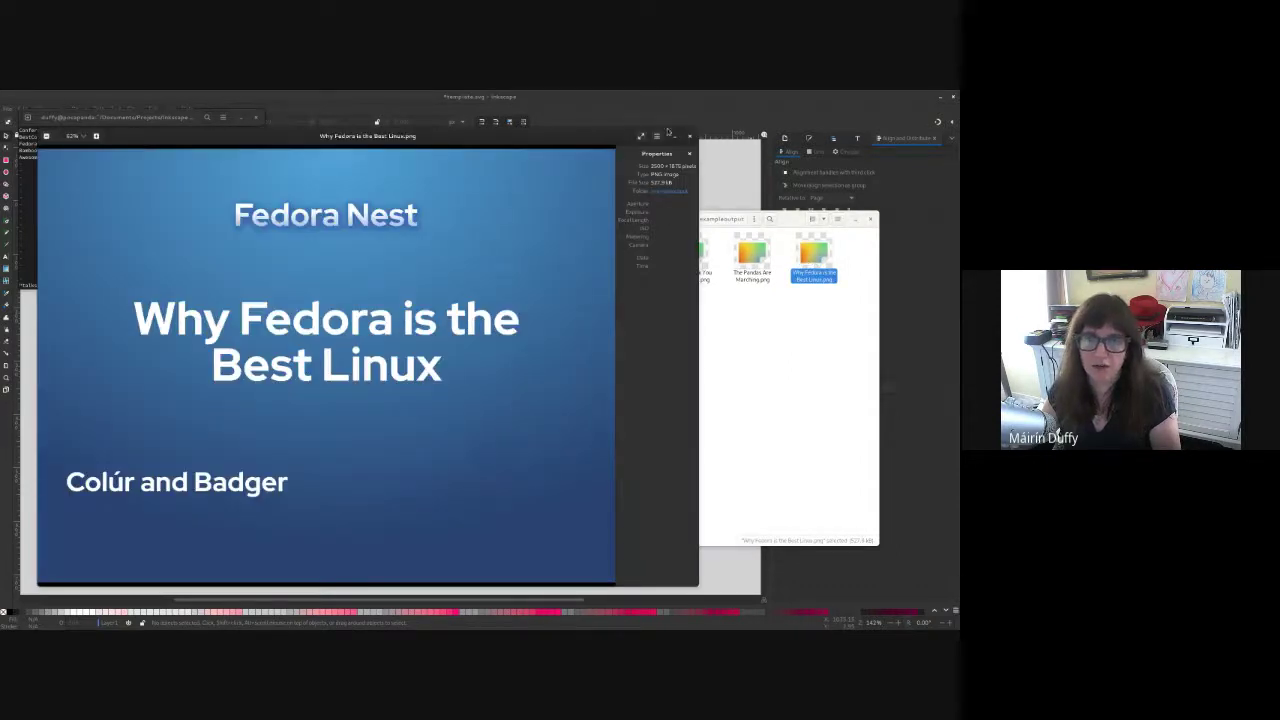
Step: Set NextGenerator's export format to SVG and regenerate all four talk slides
click(692, 137)
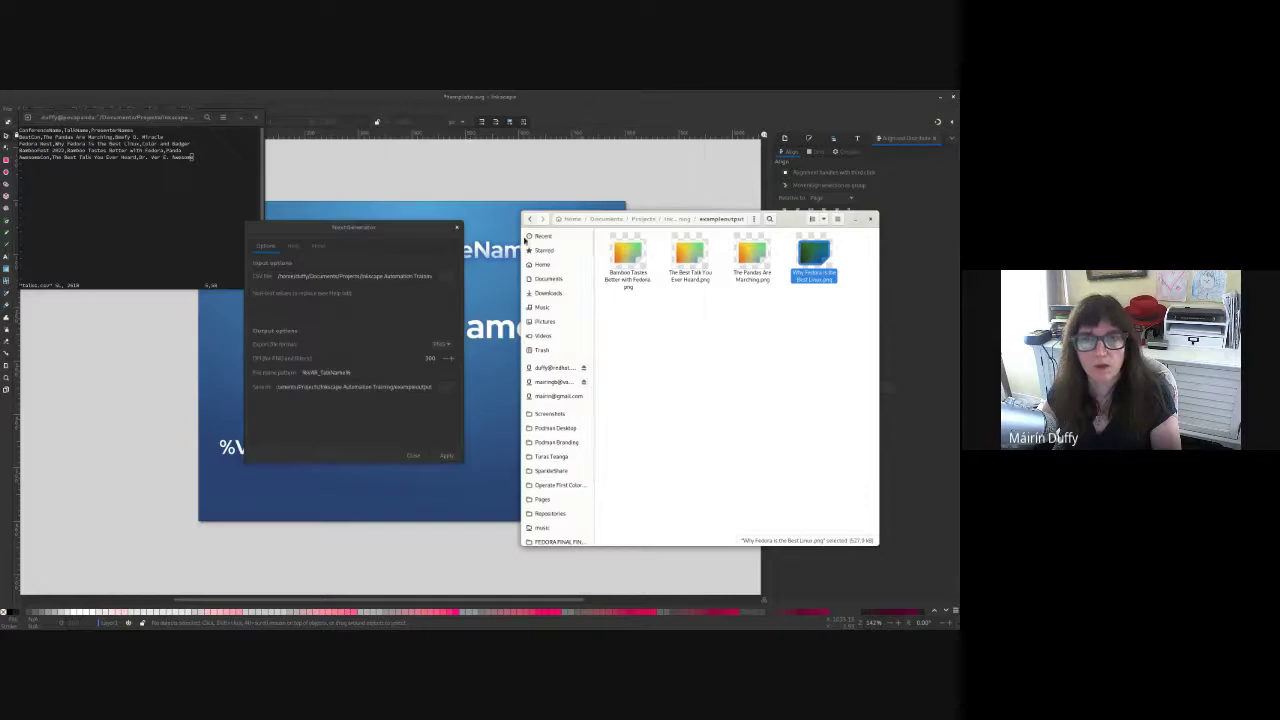
click(444, 345)
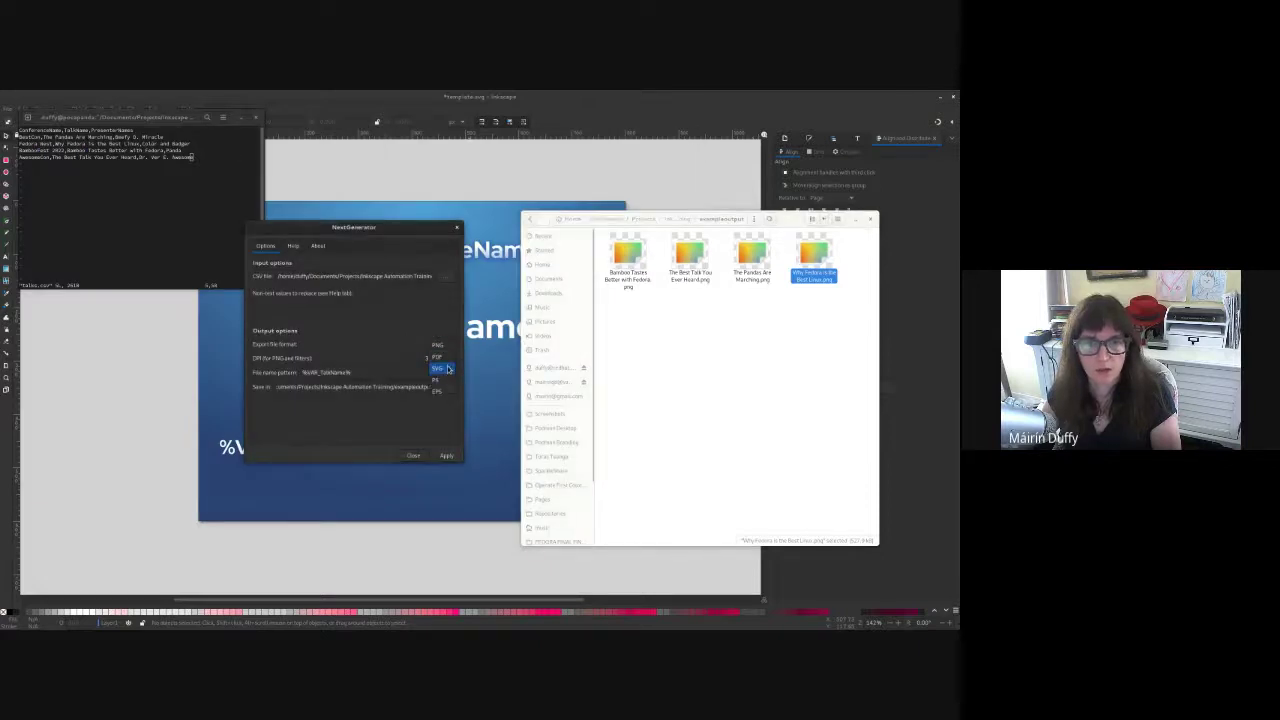
click(439, 368)
click(446, 456)
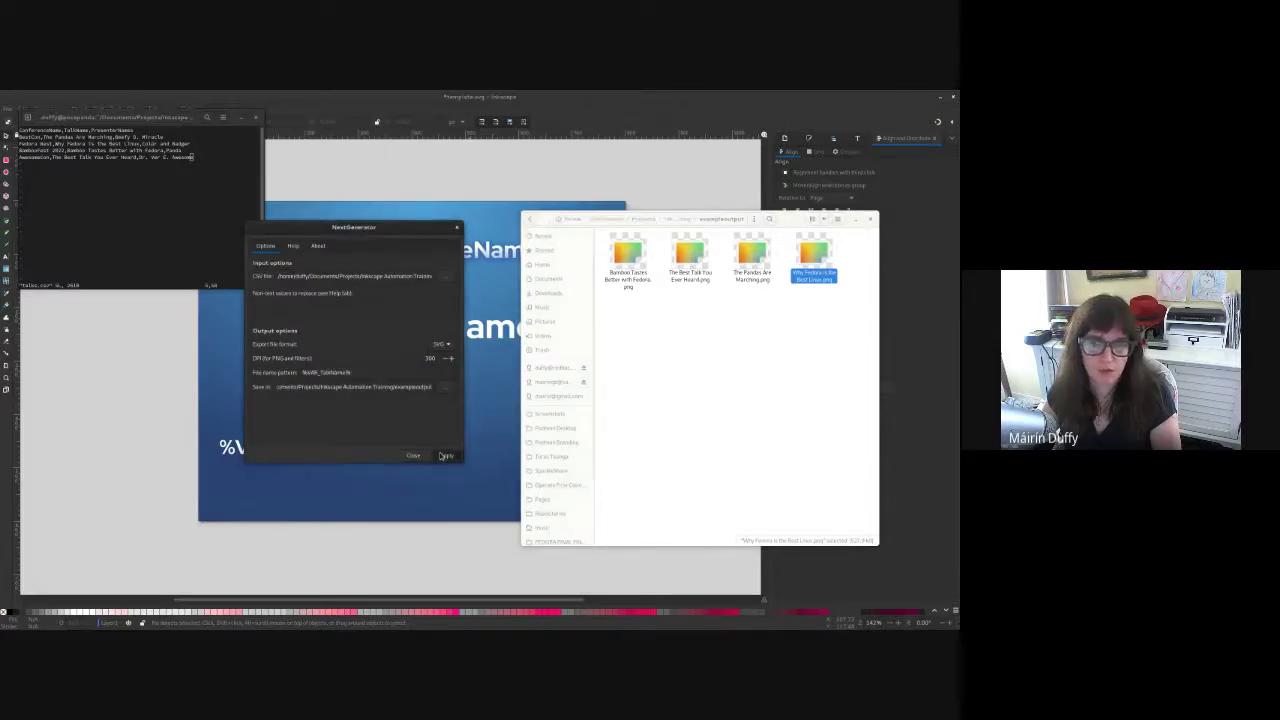
Step: In the output folder, select the Bamboo Tastes Better with Fedora PNG, then its new SVG
click(676, 392)
click(637, 275)
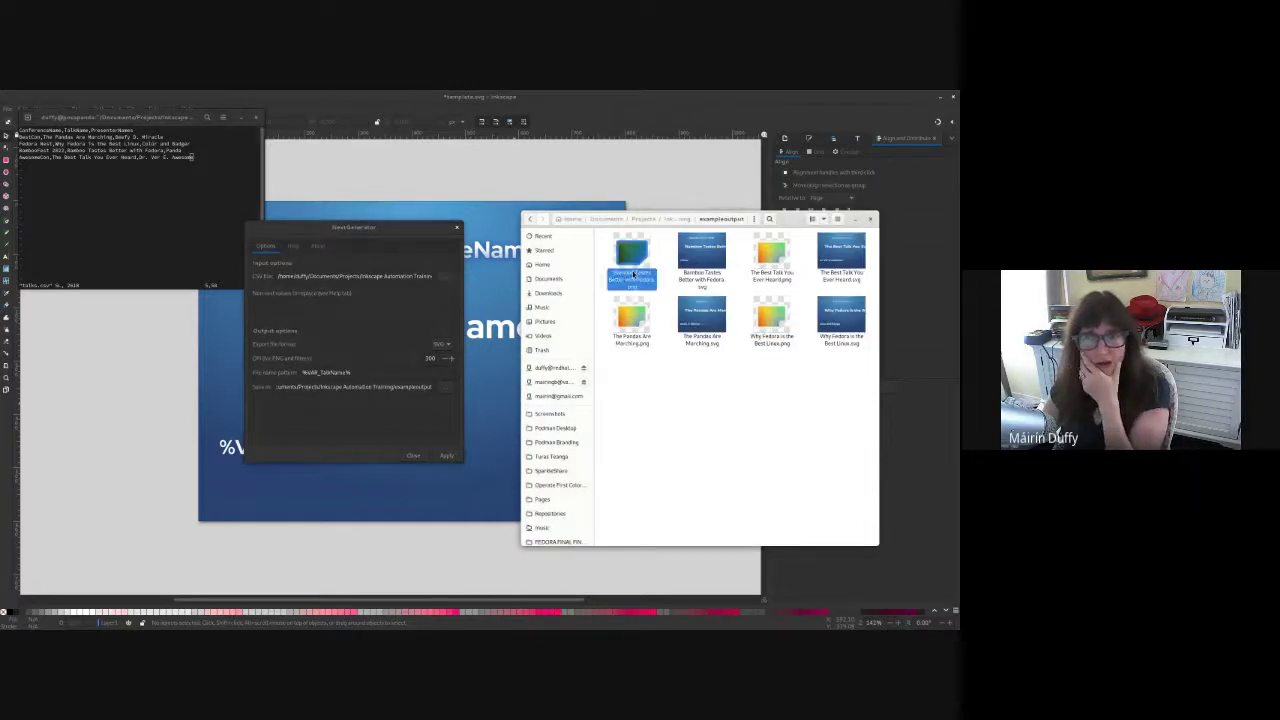
click(698, 275)
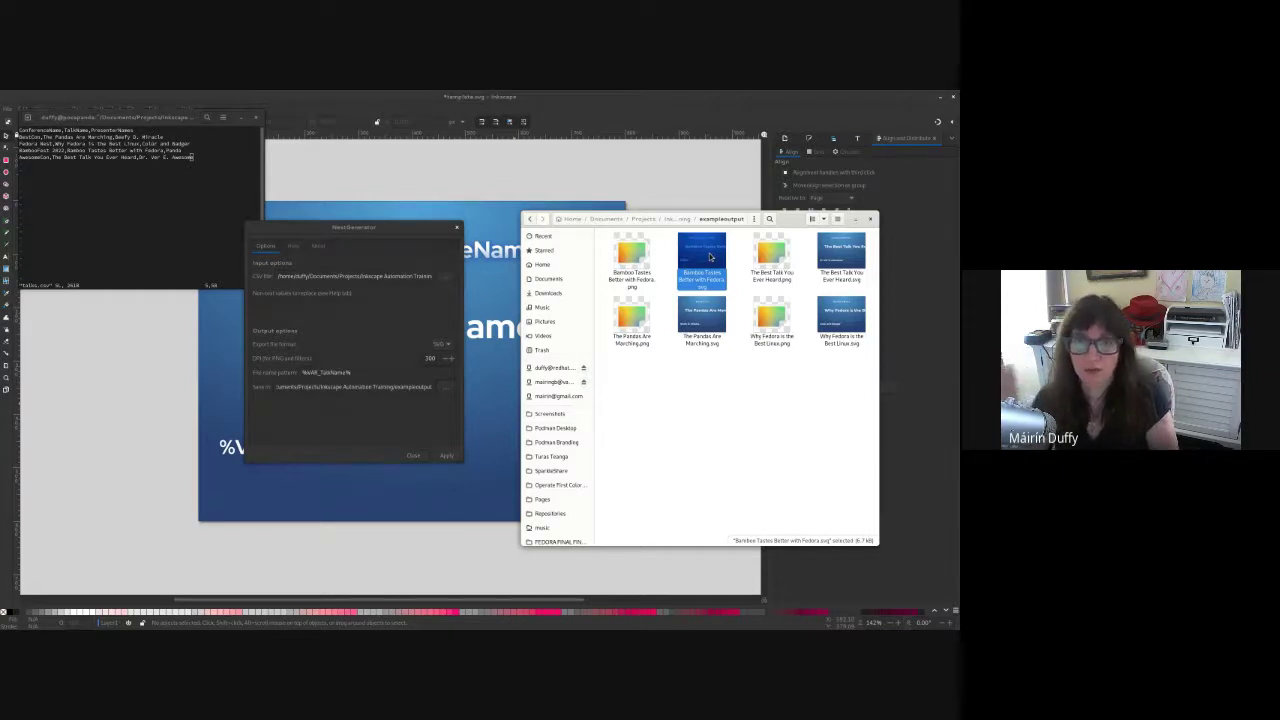
Step: Open Bamboo Tastes Better with Fedora.svg in Inkscape using Open With Other Application
right_click(710, 257)
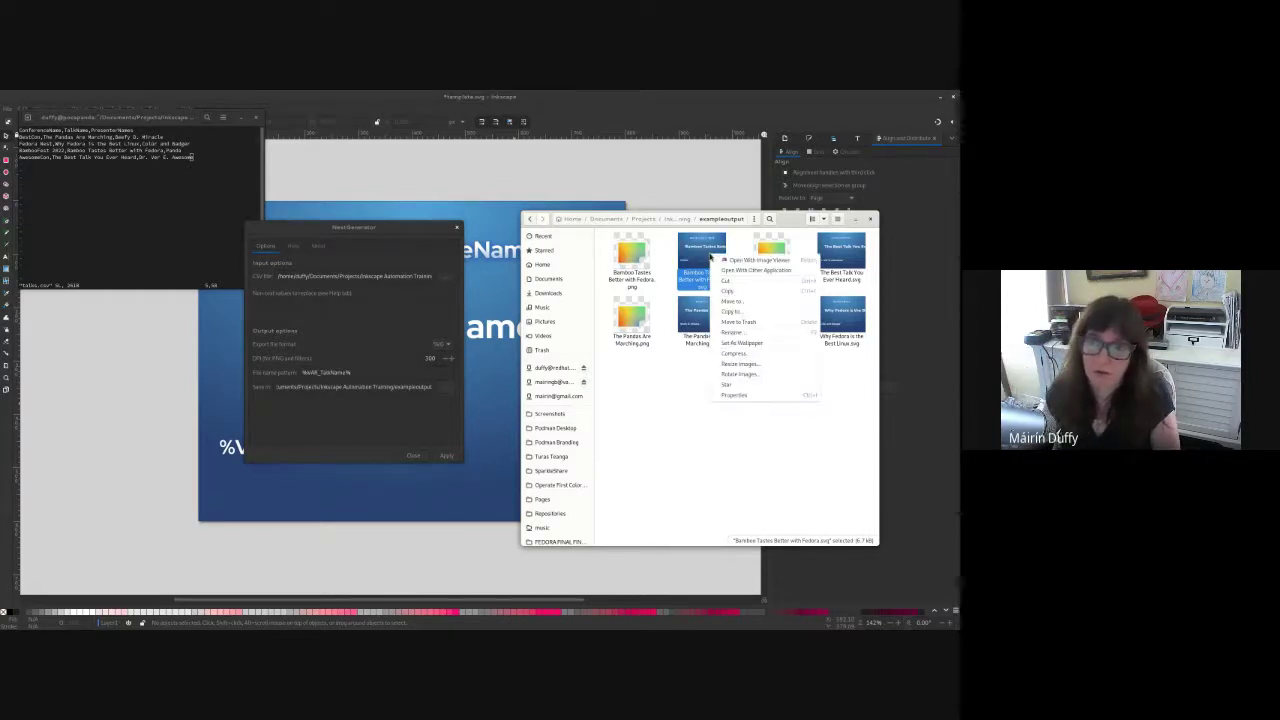
click(736, 263)
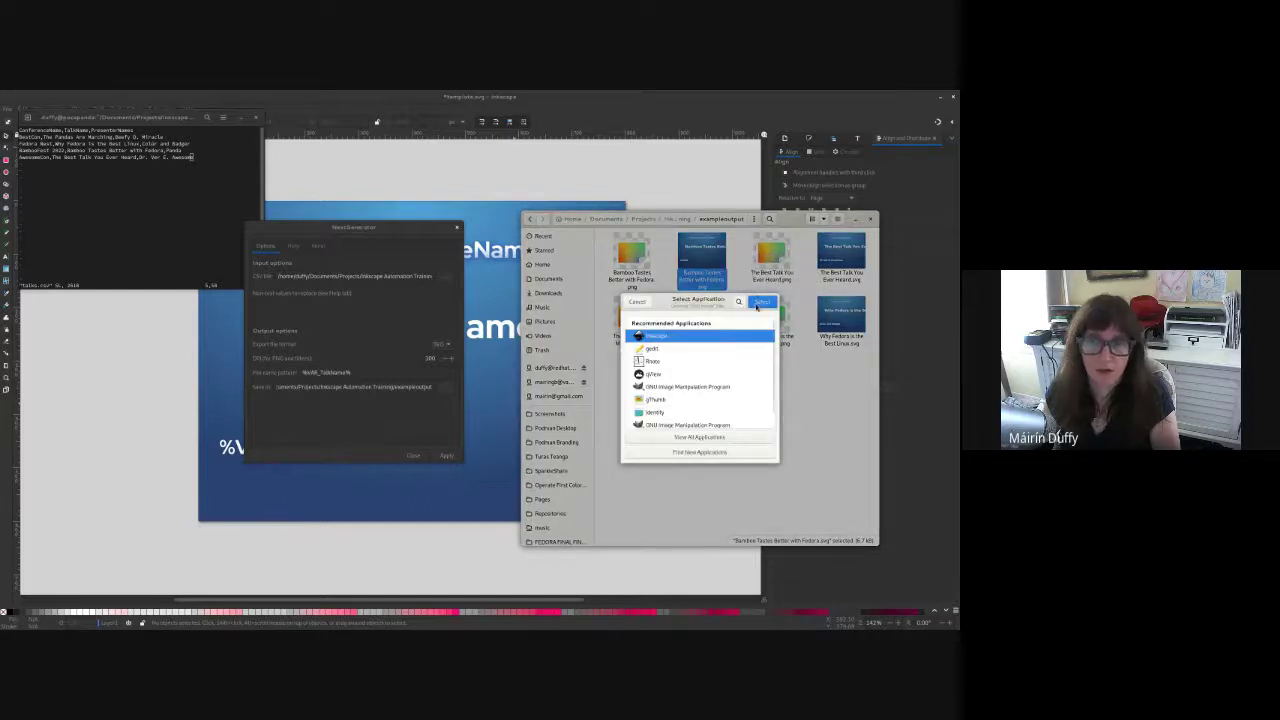
click(757, 303)
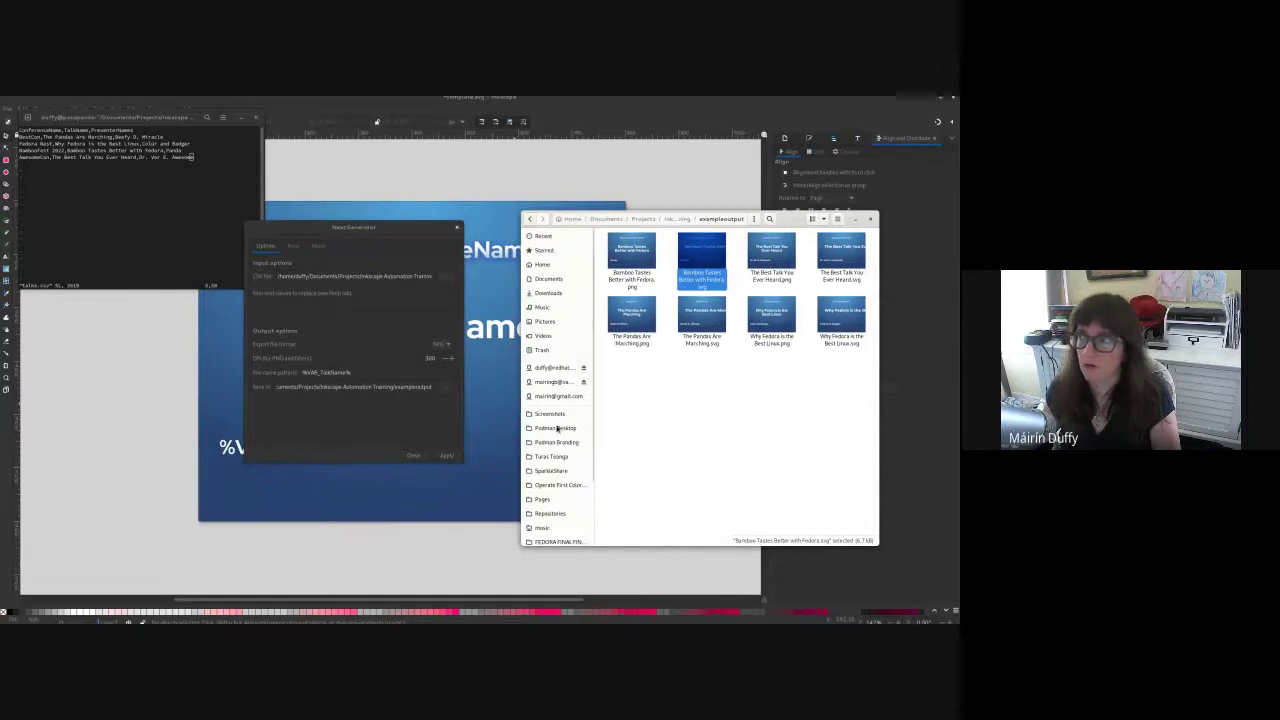
mouse_move(2, 97)
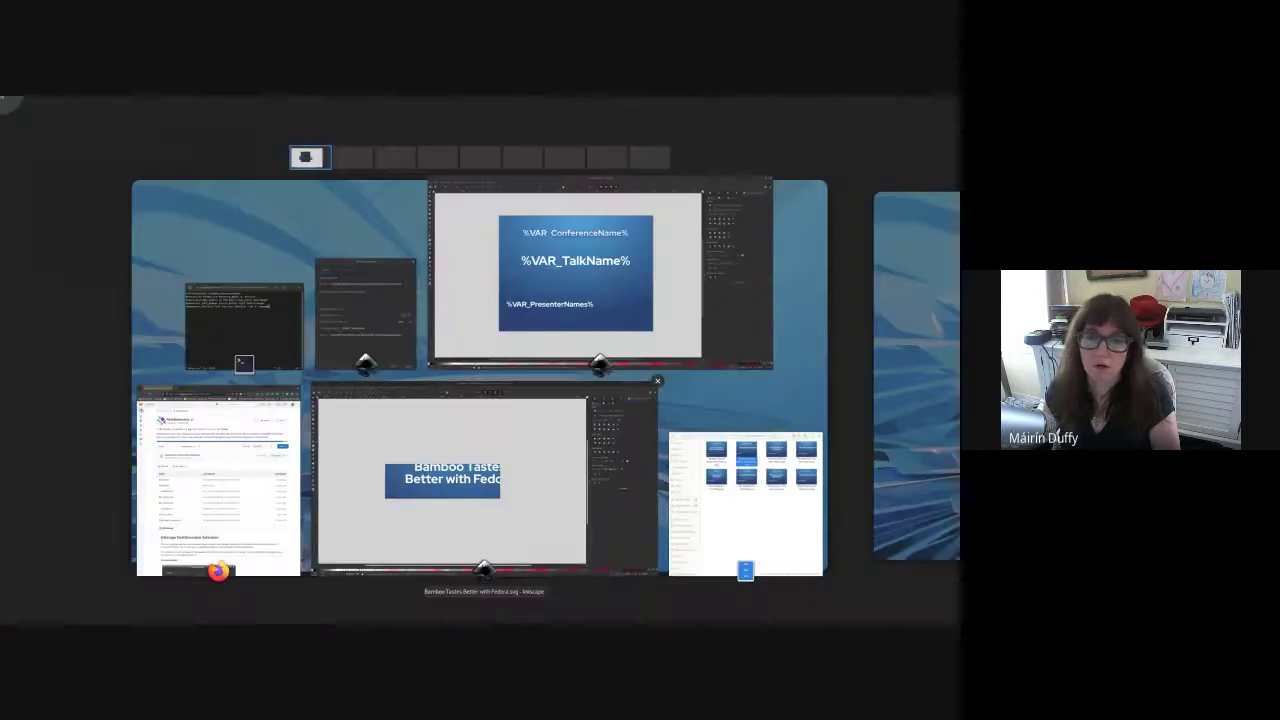
click(349, 428)
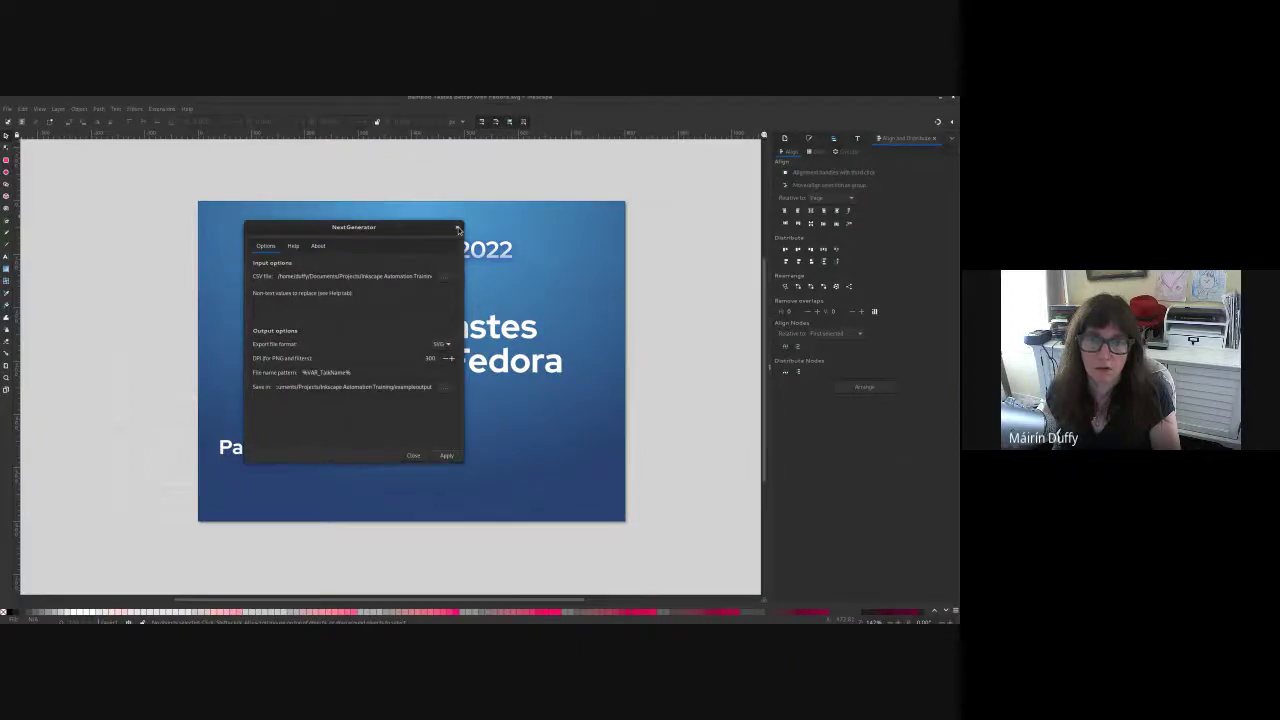
Step: Confirm the BambooFest 2022 line and the Bamboo Tastes Better with Fedora title are editable text
key(Escape)
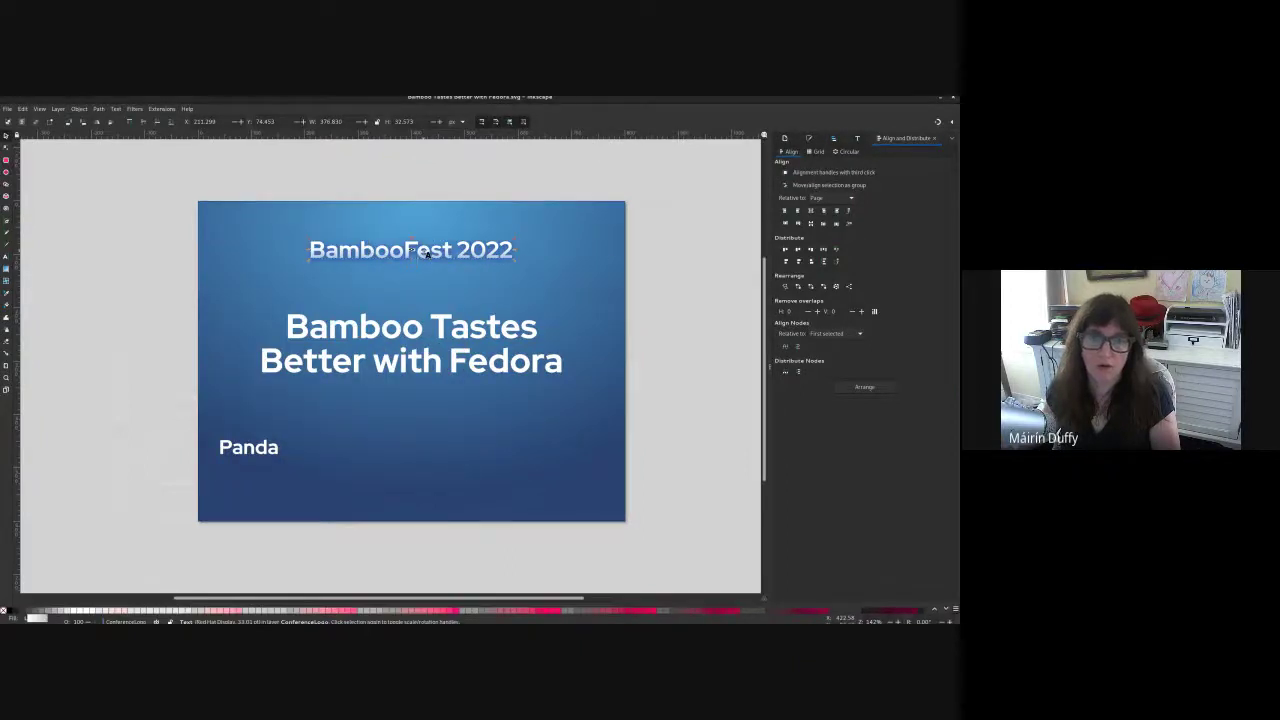
triple_click(427, 254)
click(419, 254)
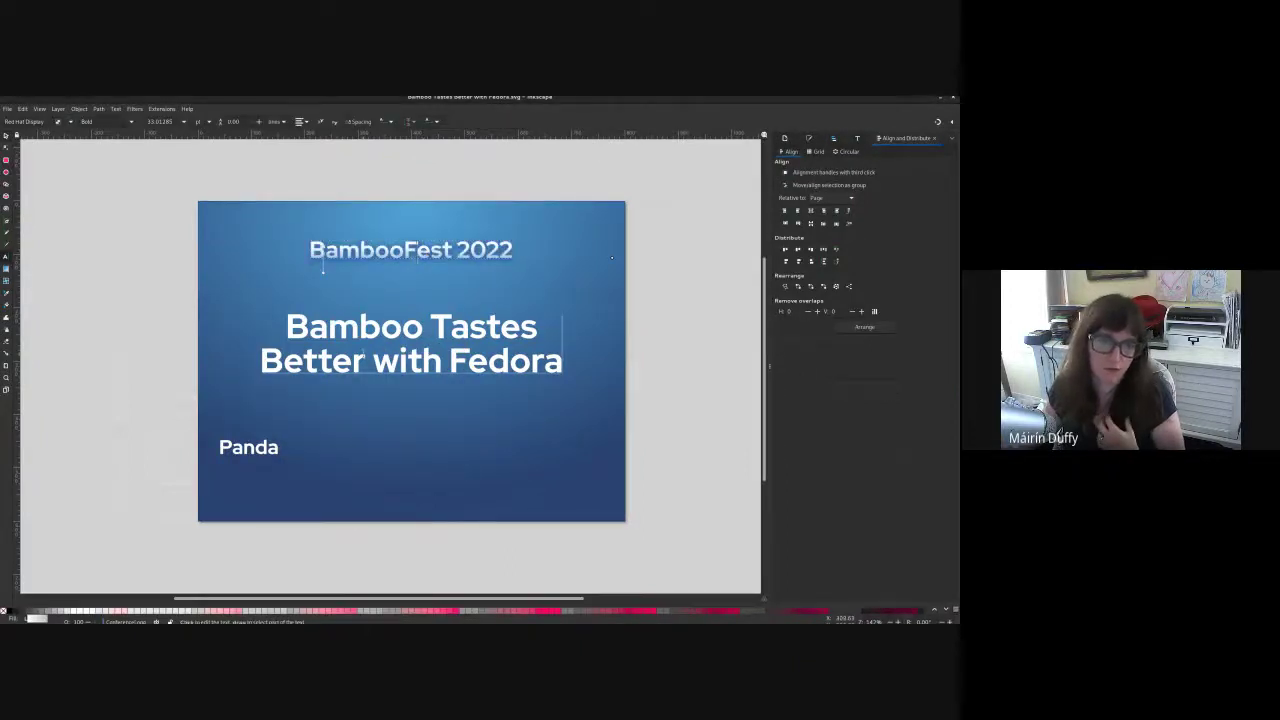
click(411, 330)
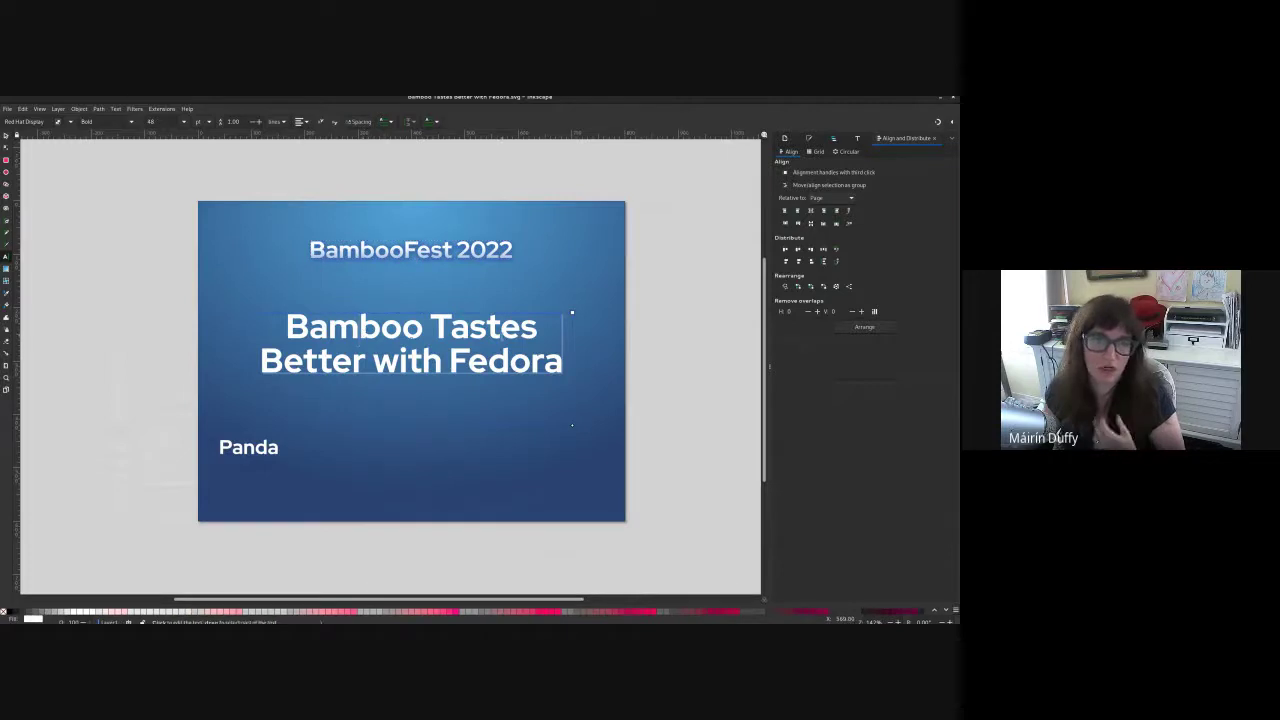
click(548, 366)
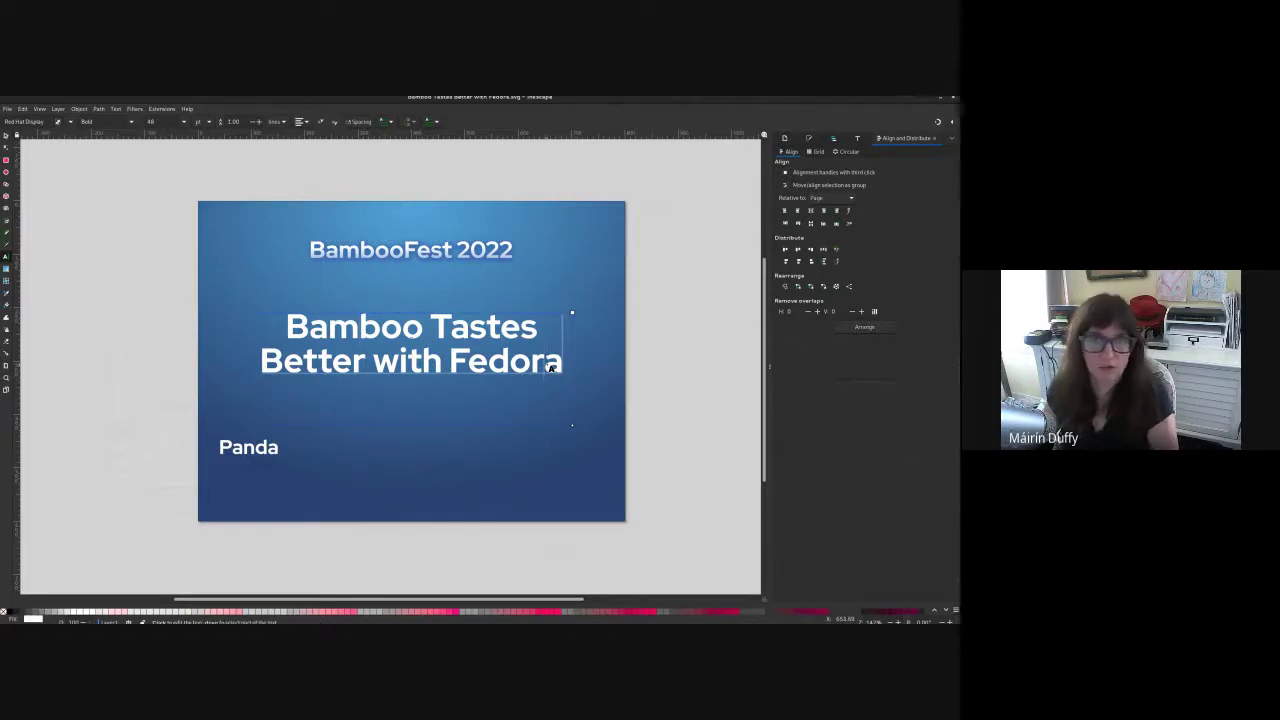
Step: Change the presenter line to 'Panda Bamboo', then close the slide without saving
click(295, 459)
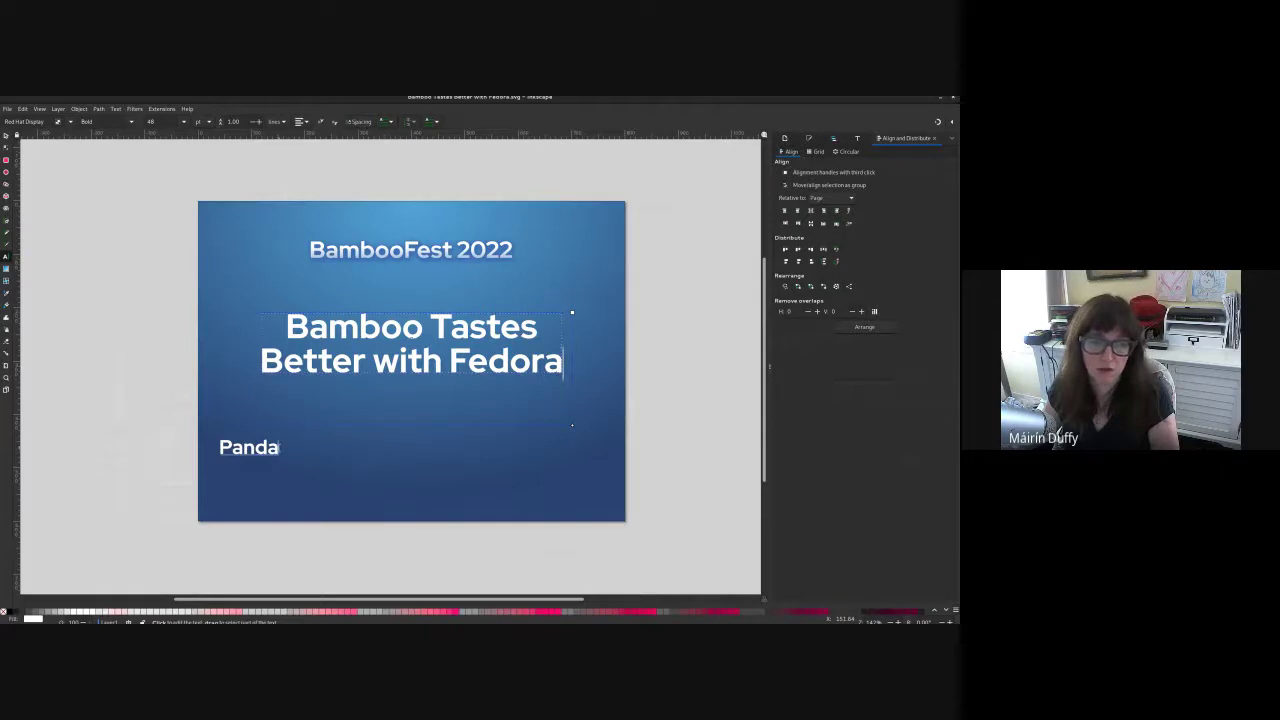
text(Bamboo)
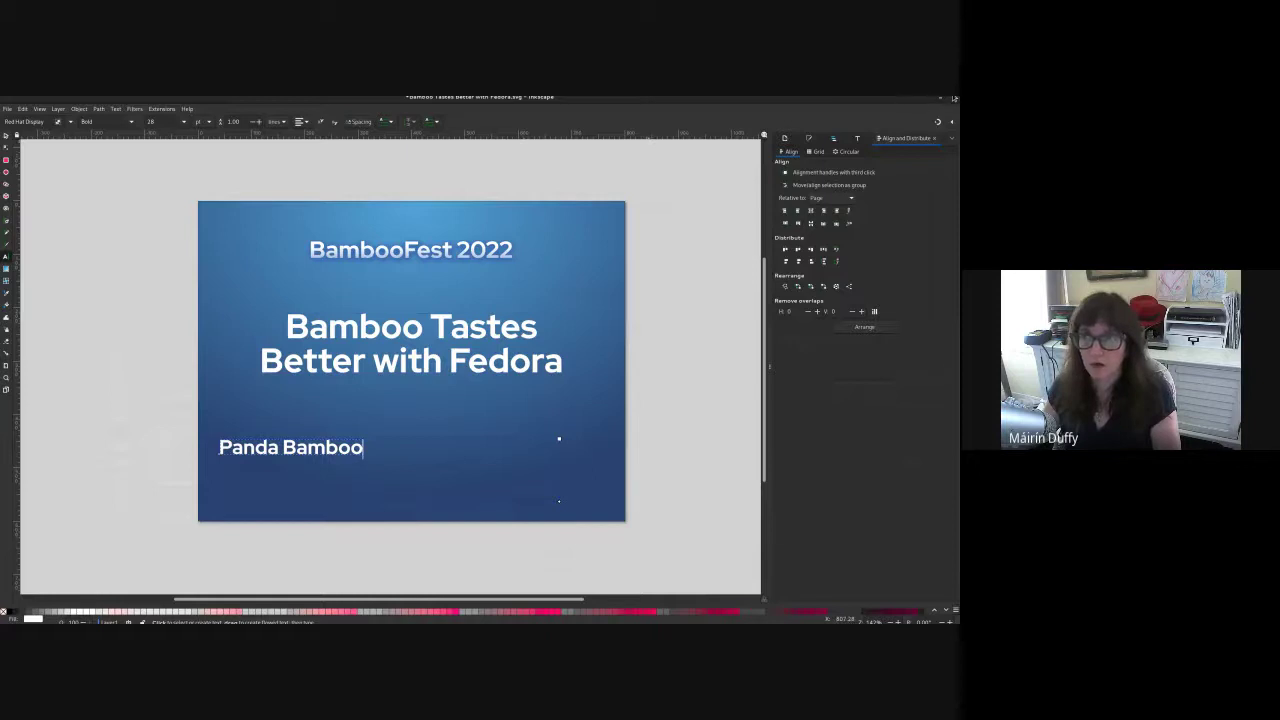
key(ctrl+w)
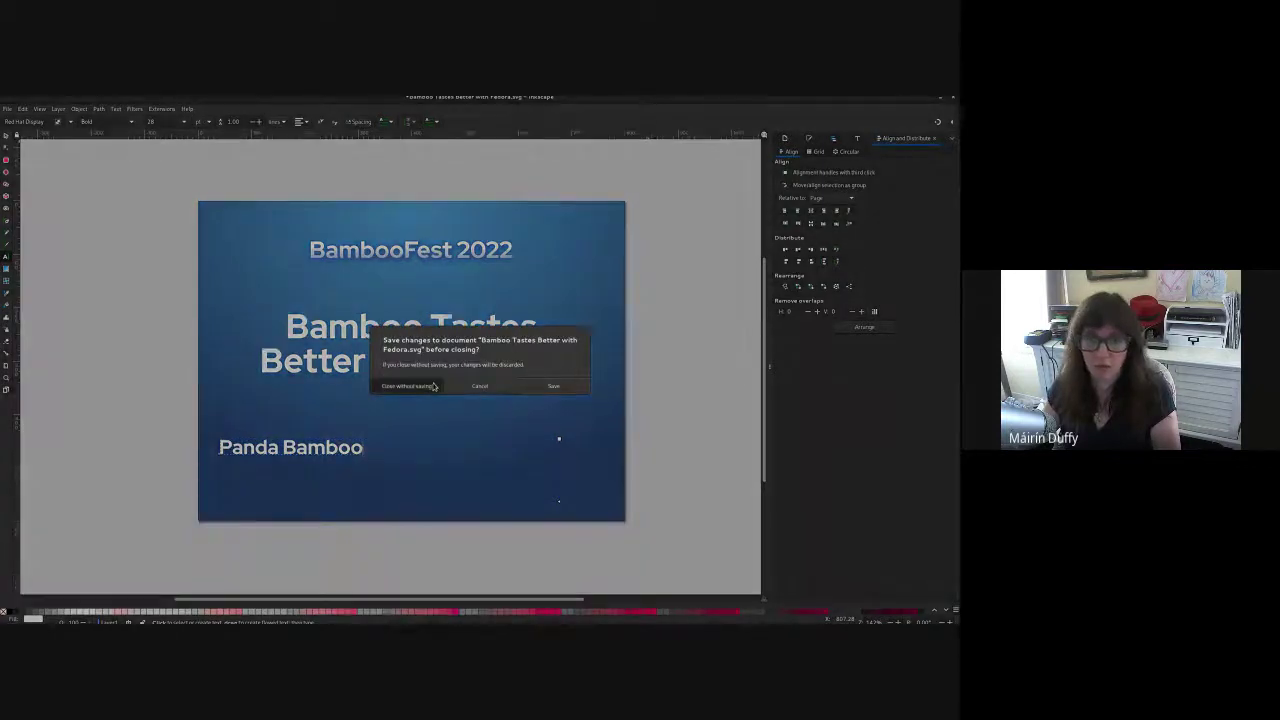
click(433, 386)
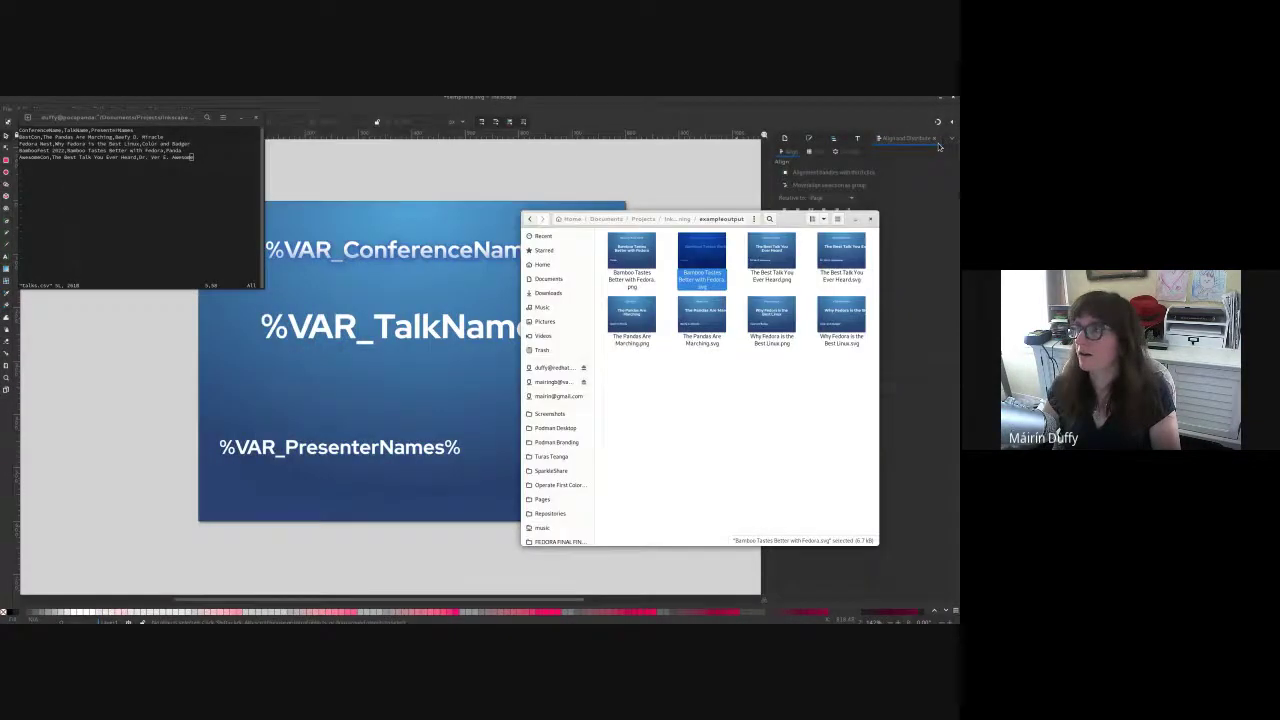